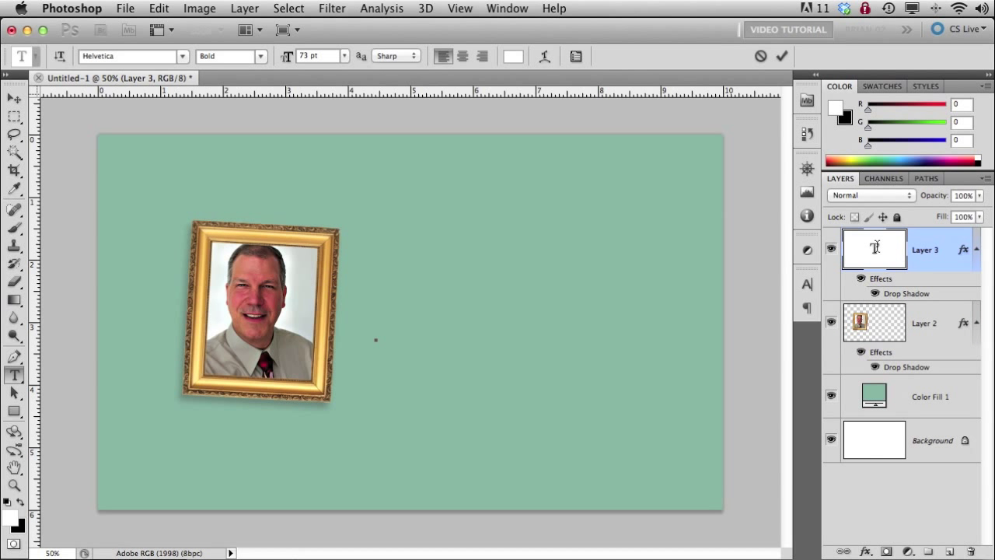
# Step: Type the new caption text on the title card and commit it
pyautogui.write('5432B')
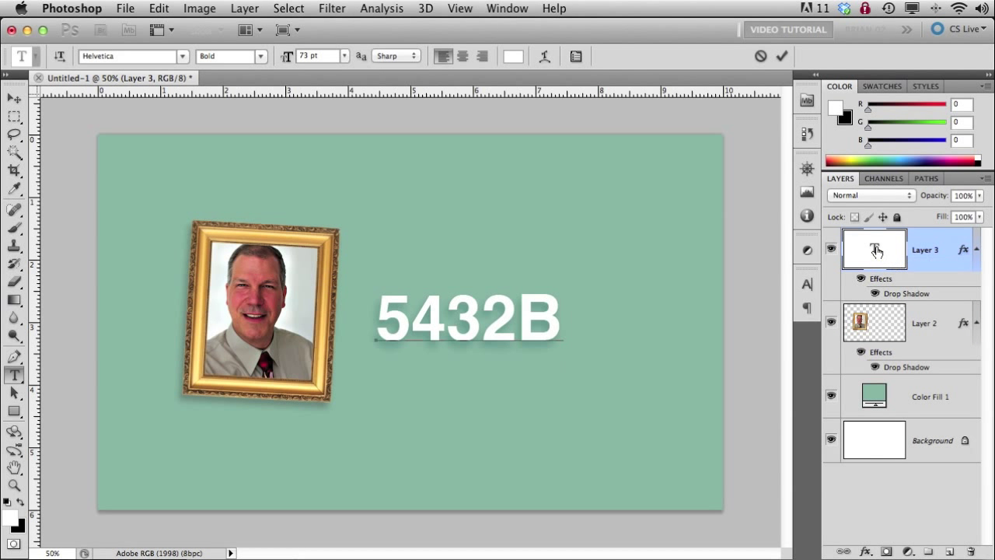
pyautogui.write('rian')
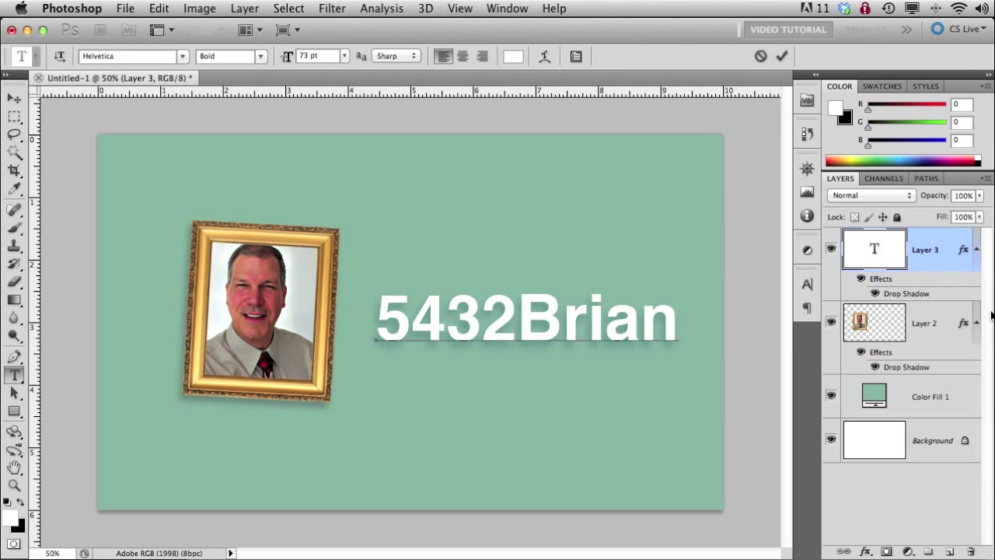
pyautogui.hotkey('ctrl', 'Return')
pyautogui.press('v')
# Step: Try tilting the framed photo about 4 degrees with Free Transform, then cancel it
pyautogui.click(943, 334)
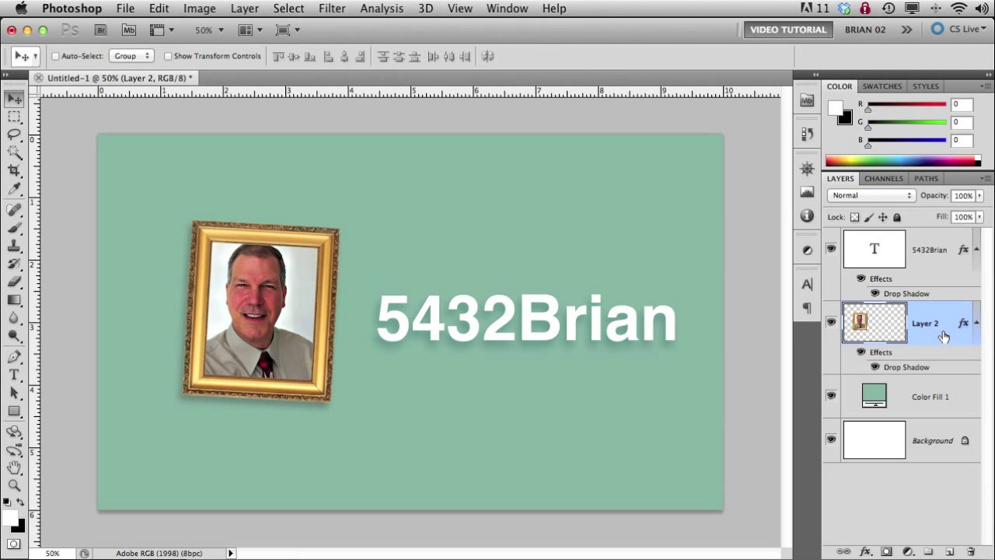
pyautogui.hotkey('ctrl', 't')
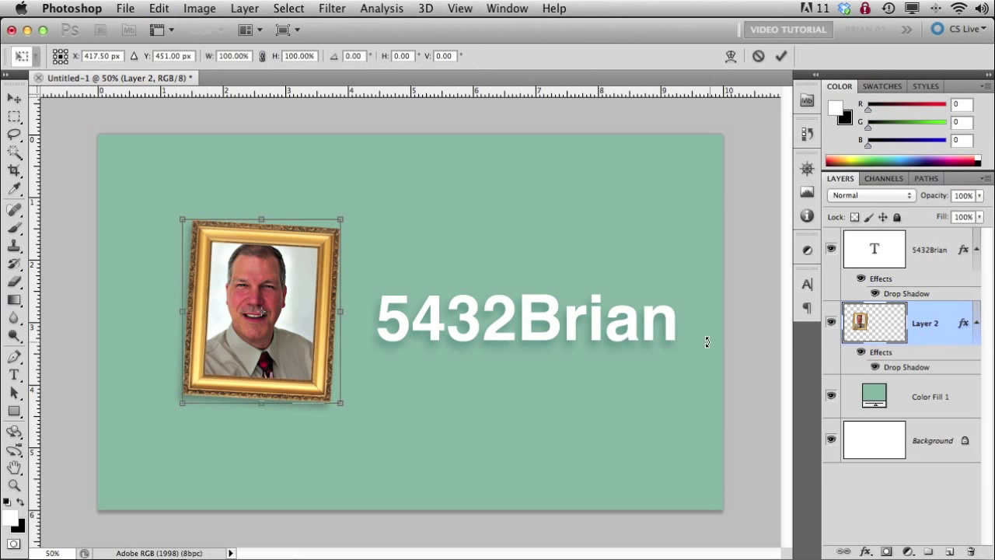
pyautogui.keyDown('alt'); pyautogui.click(266, 244); pyautogui.keyUp('alt')
pyautogui.moveTo(340, 414); pyautogui.dragTo(376, 432)
pyautogui.press('Escape')
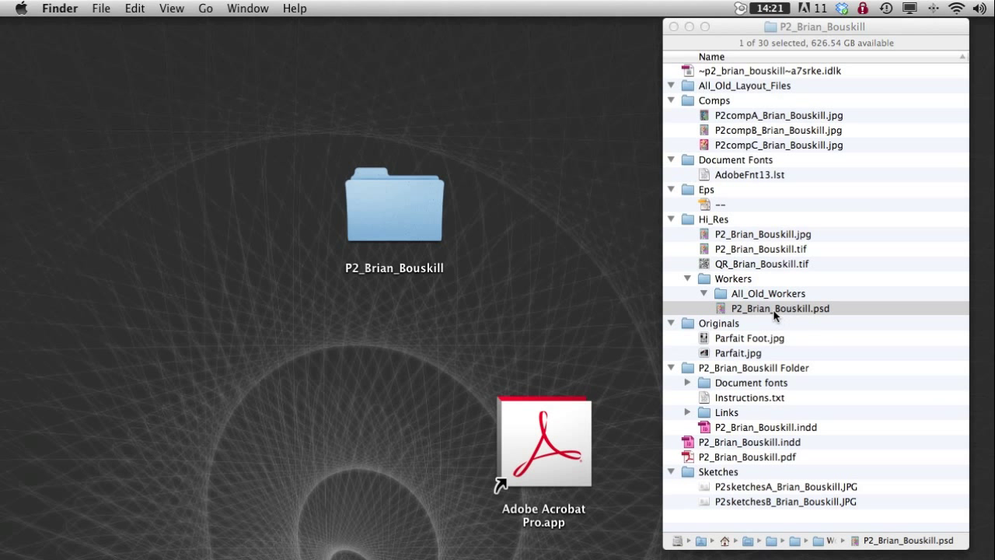
# Step: Duplicate the project's Photoshop file in the All_Old_Workers folder
pyautogui.click(777, 309)
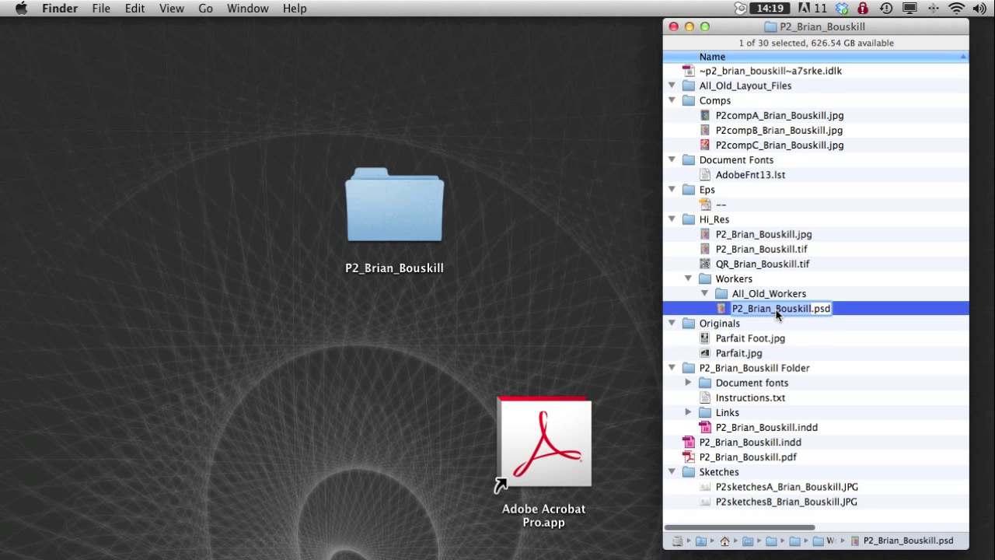
pyautogui.click(836, 336)
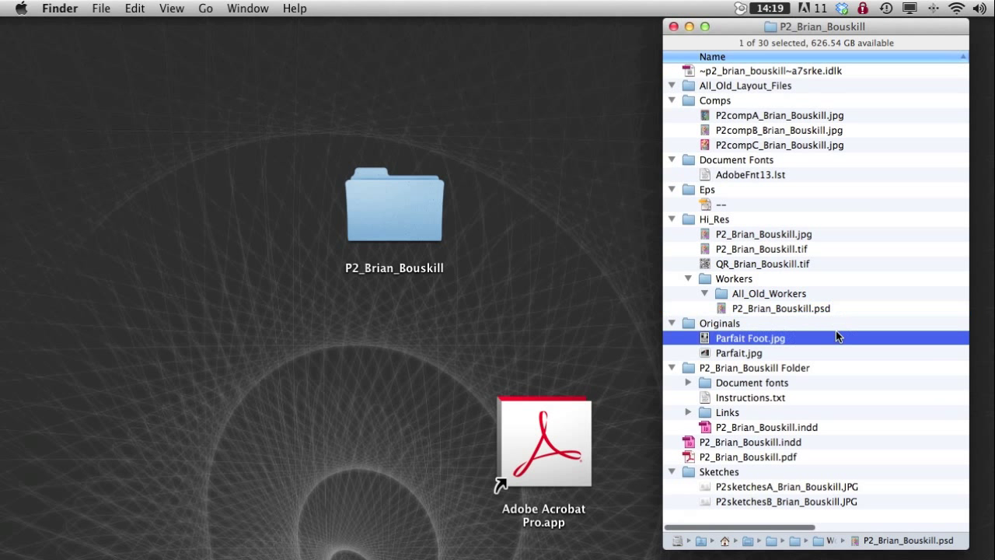
pyautogui.click(802, 309)
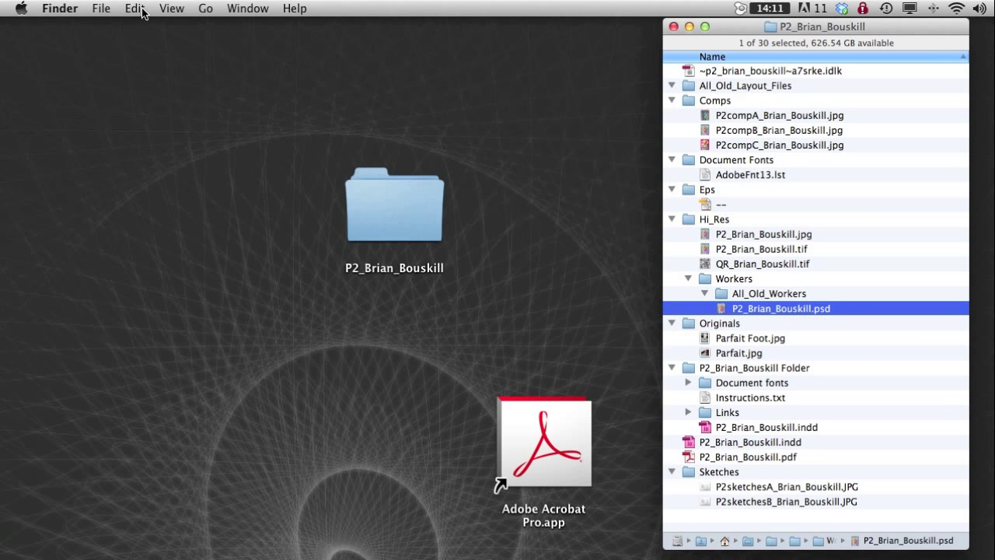
pyautogui.click(102, 9)
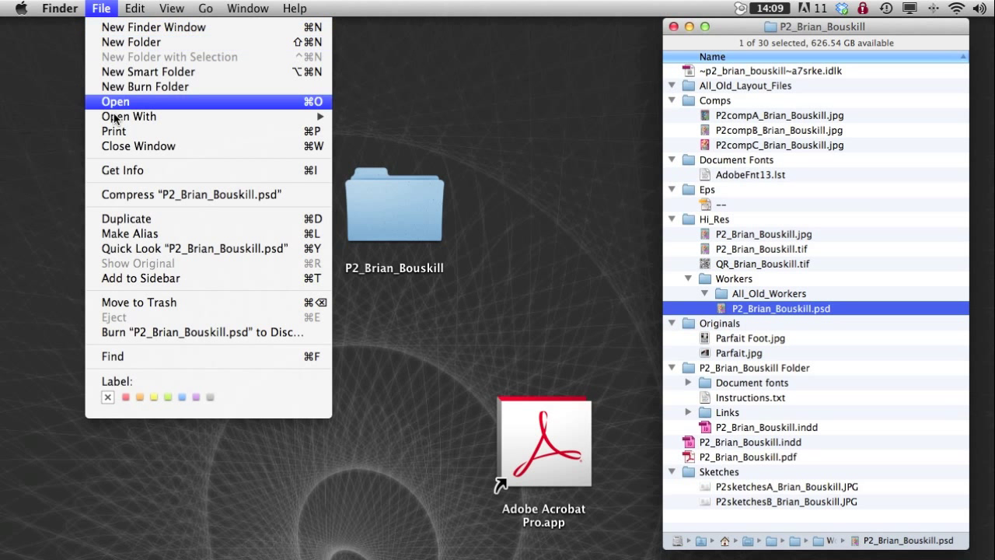
pyautogui.click(133, 218)
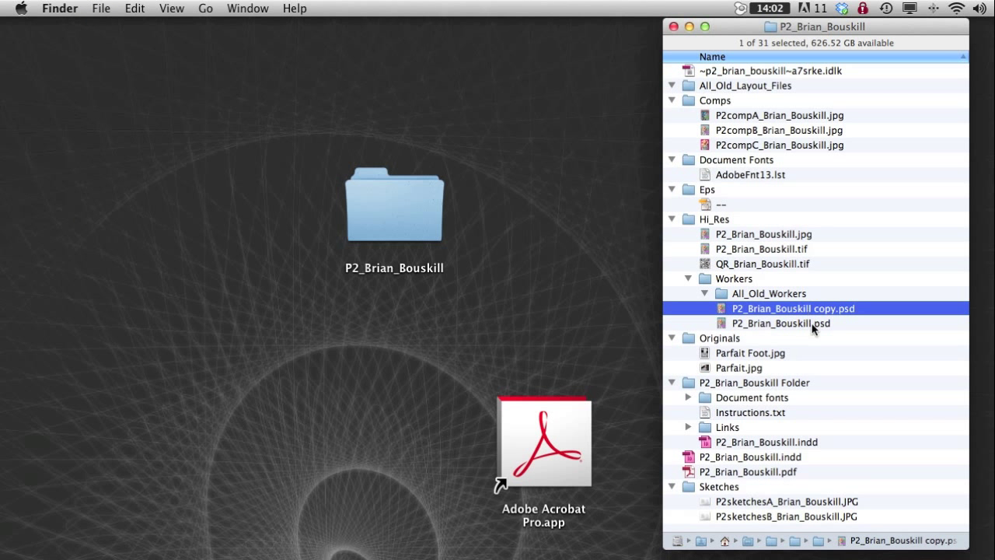
# Step: Rename the duplicate, replacing ' copy' with the suffix _SPOT
pyautogui.press('Return')
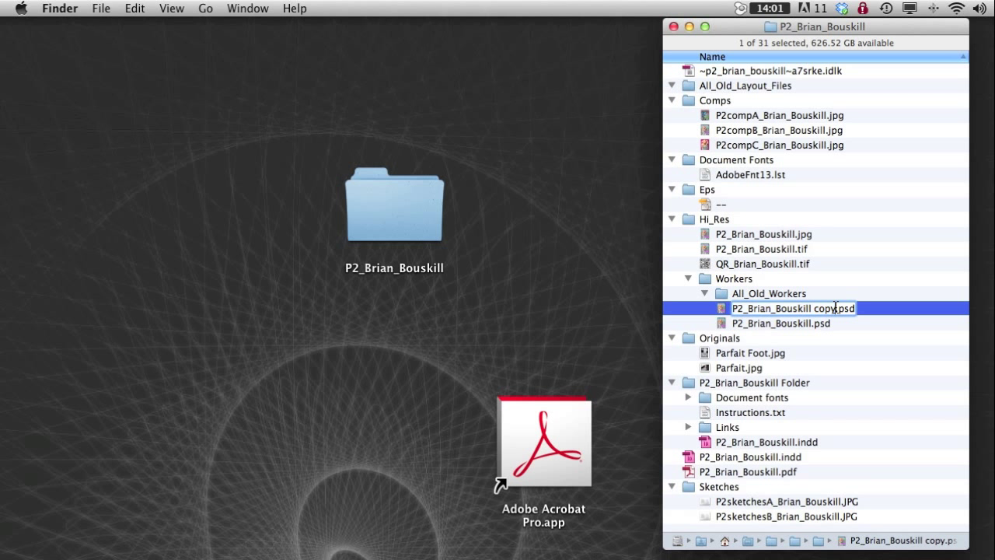
pyautogui.press('BackSpace')
pyautogui.press('BackSpace')
pyautogui.press('BackSpace')
pyautogui.press('BackSpace')
pyautogui.press('BackSpace')
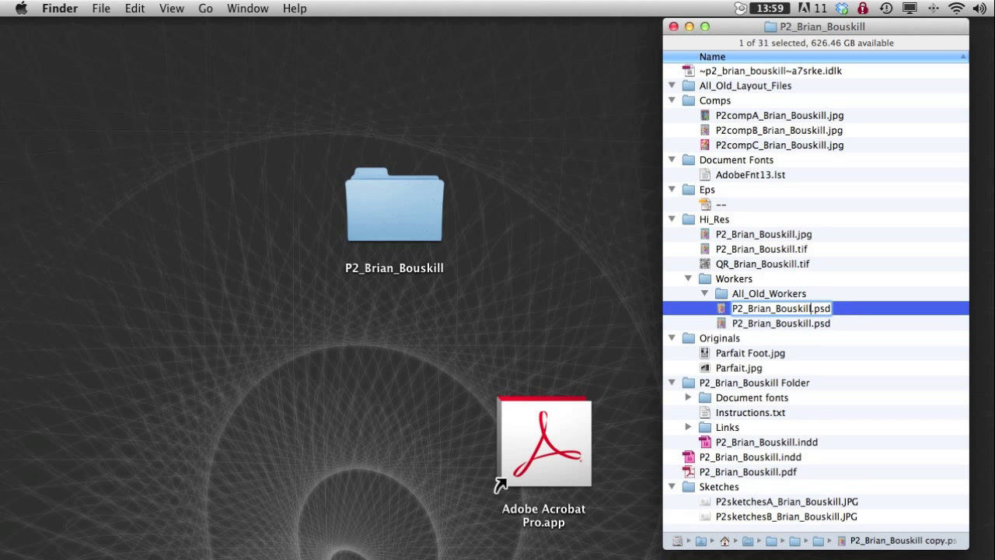
pyautogui.write('_SPOT')
pyautogui.press('Return')
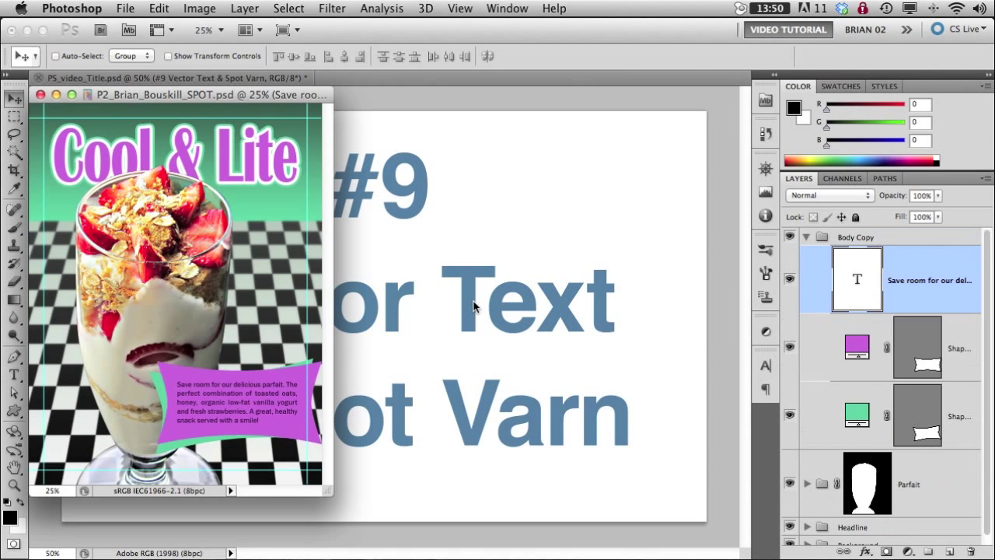
# Step: Dock the SPOT document beside the title card and view the Background group on its own
pyautogui.moveTo(264, 94); pyautogui.dragTo(299, 102)
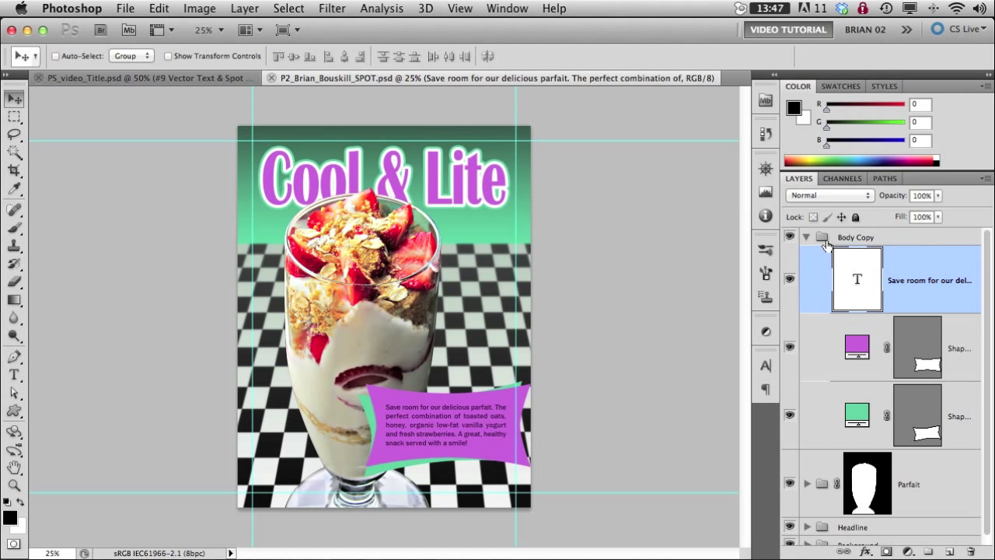
pyautogui.click(808, 238)
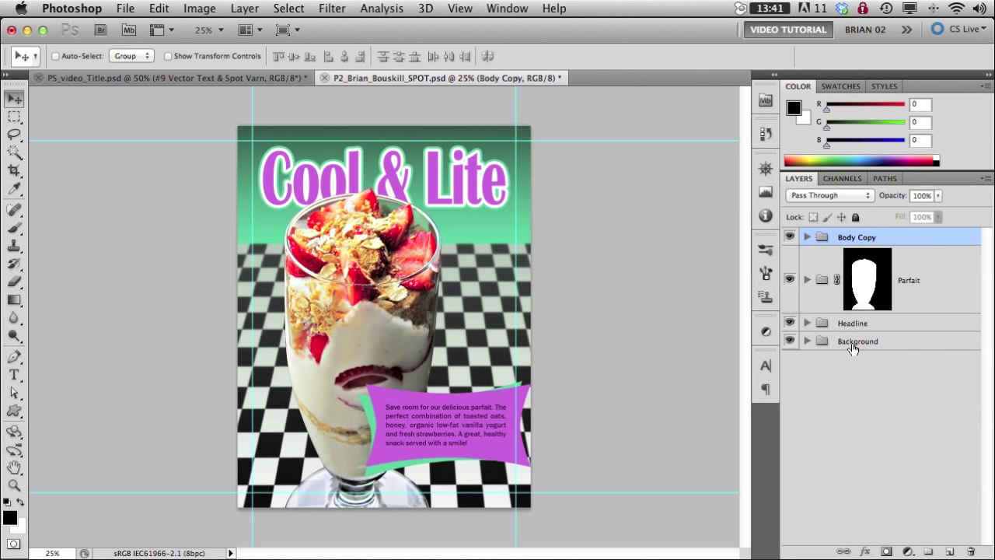
pyautogui.click(807, 342)
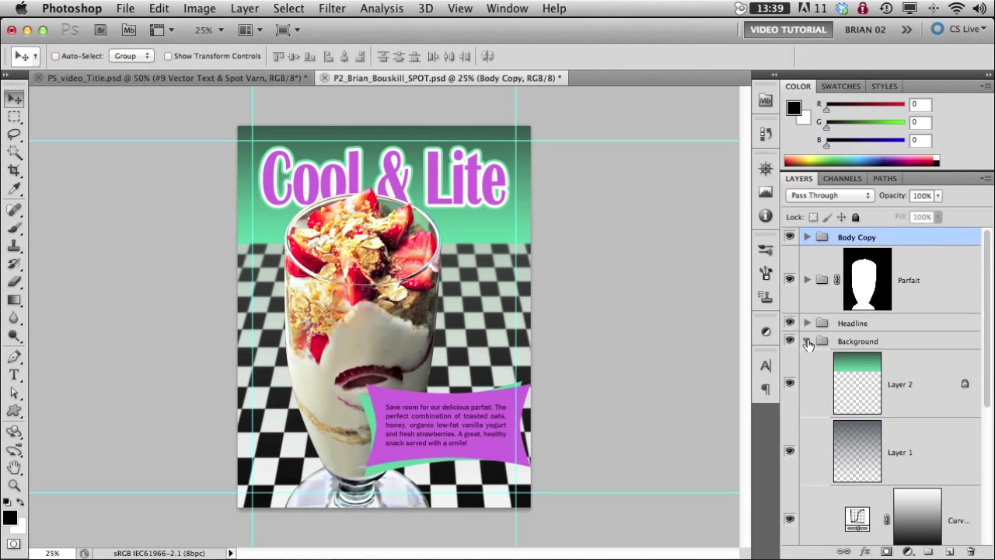
pyautogui.click(807, 342)
pyautogui.moveTo(790, 323); pyautogui.dragTo(790, 237)
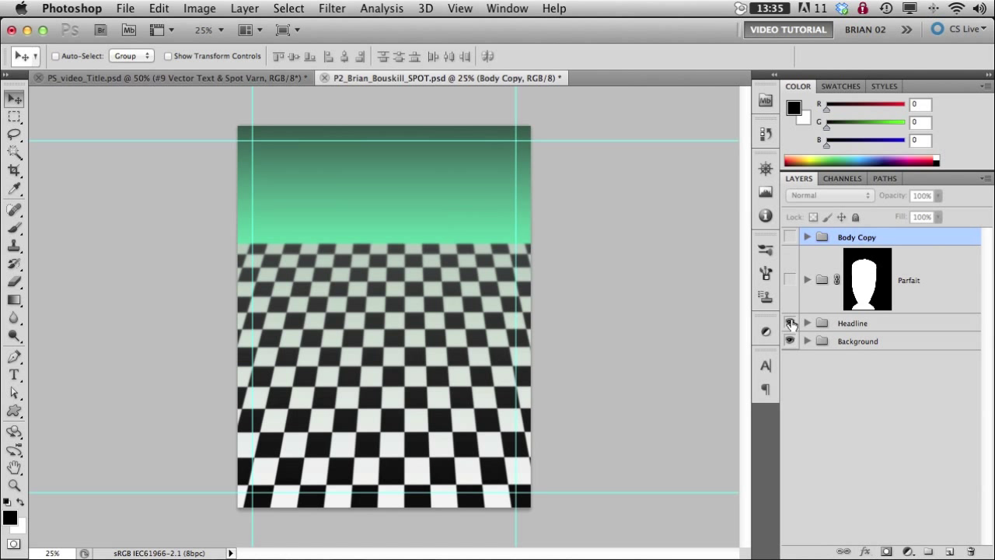
# Step: Turn the Headline, Parfait and Body Copy groups back on, inspecting each group's layers
pyautogui.click(790, 323)
pyautogui.click(807, 323)
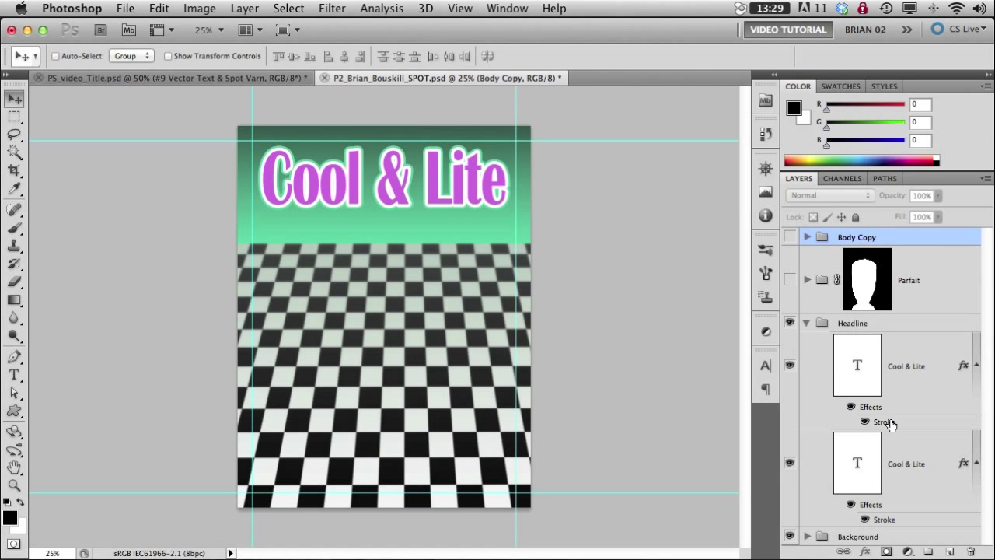
pyautogui.click(807, 323)
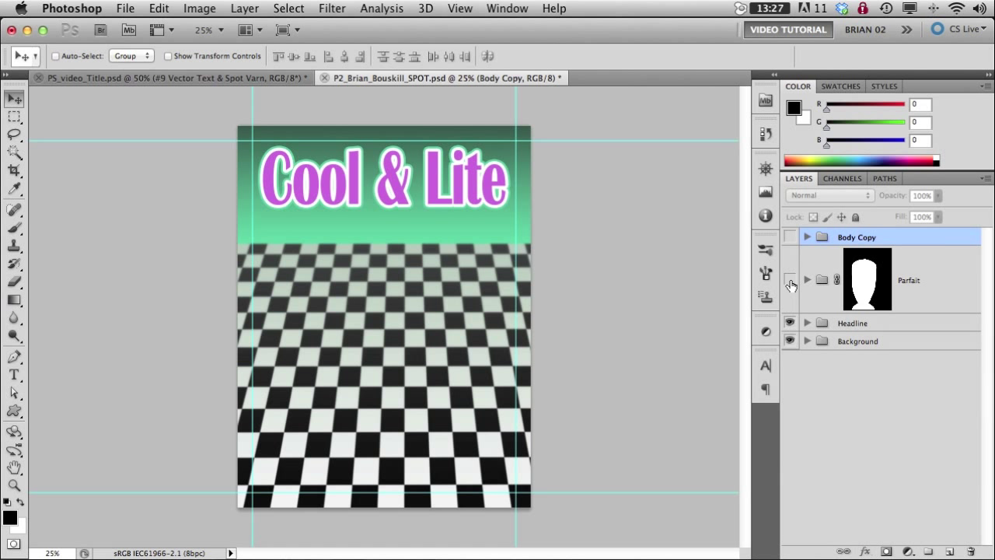
pyautogui.click(790, 282)
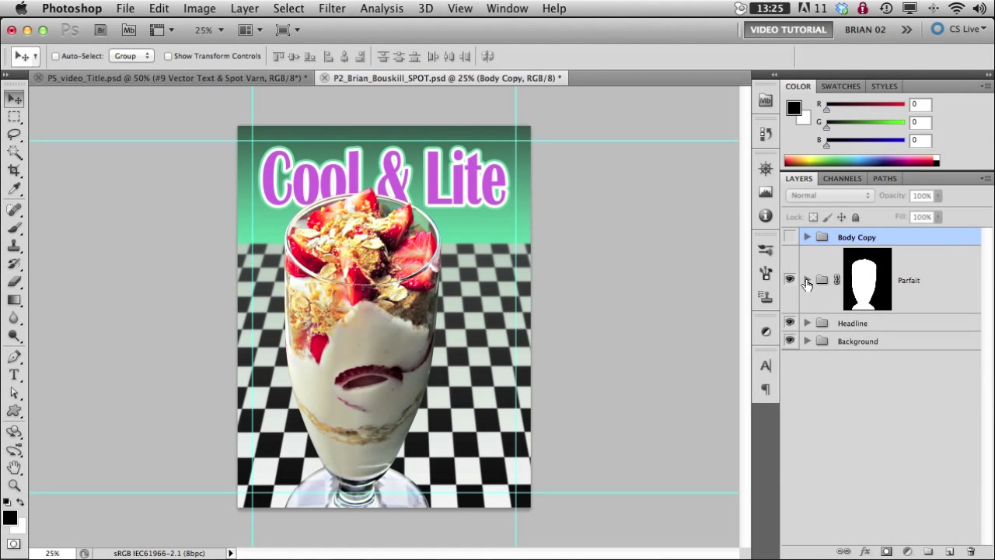
pyautogui.click(807, 282)
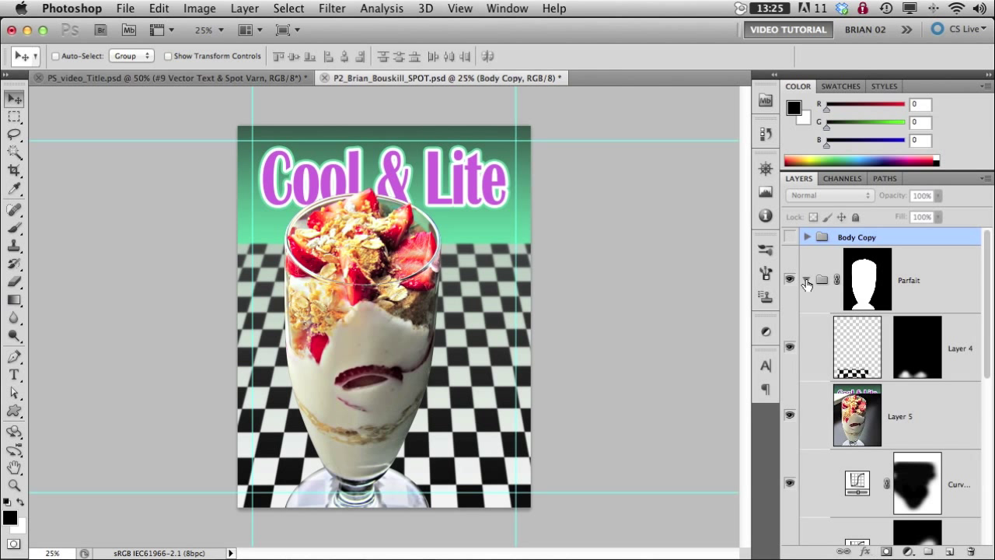
pyautogui.click(807, 281)
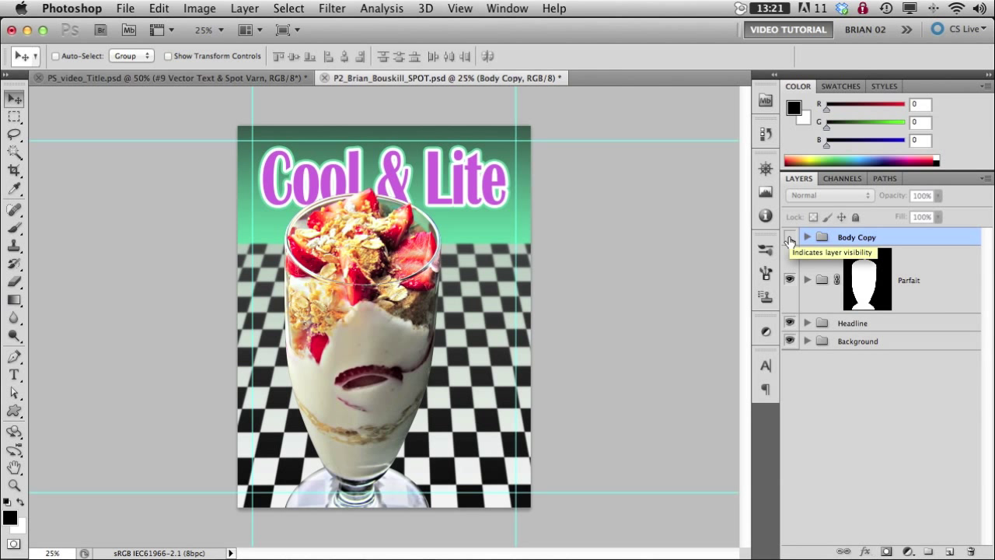
pyautogui.click(790, 238)
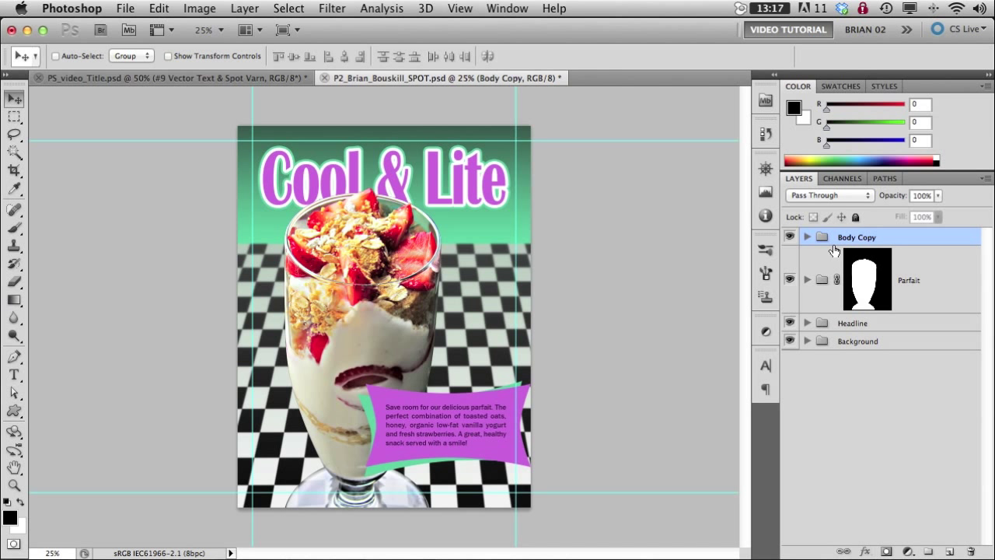
pyautogui.click(807, 238)
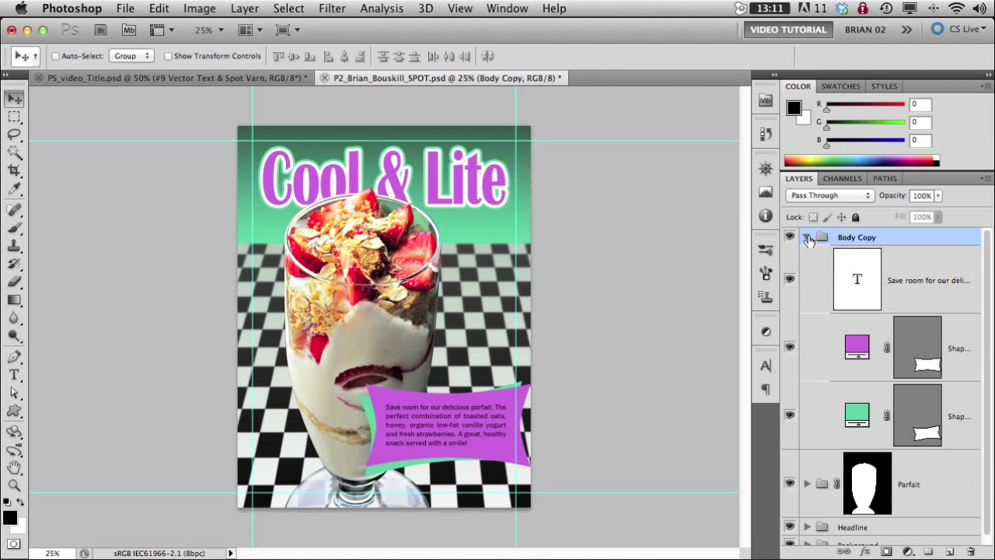
pyautogui.click(807, 237)
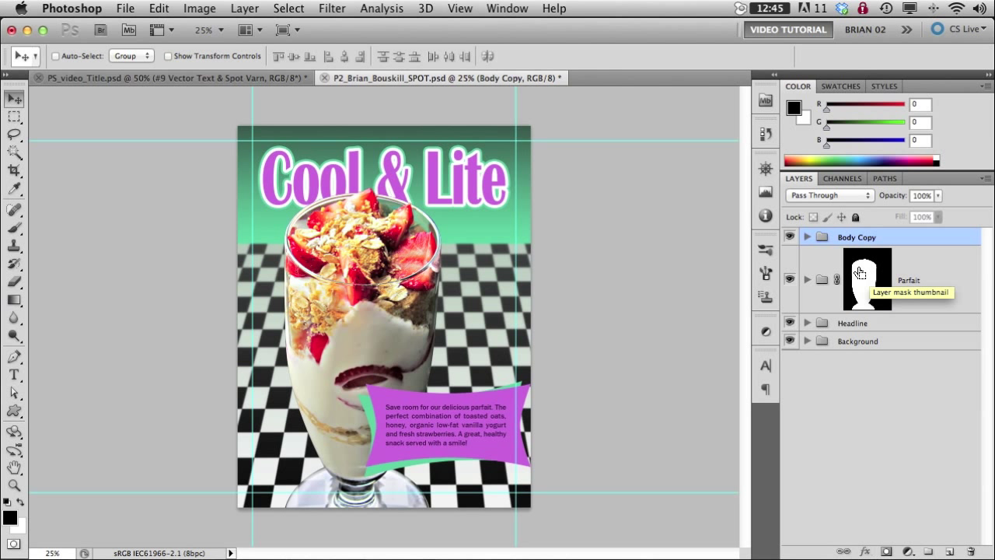
# Step: Load the Parfait mask as a selection and save it as the GLOSS VARNISH channel
pyautogui.keyDown('ctrl'); pyautogui.click(860, 272); pyautogui.keyUp('ctrl')
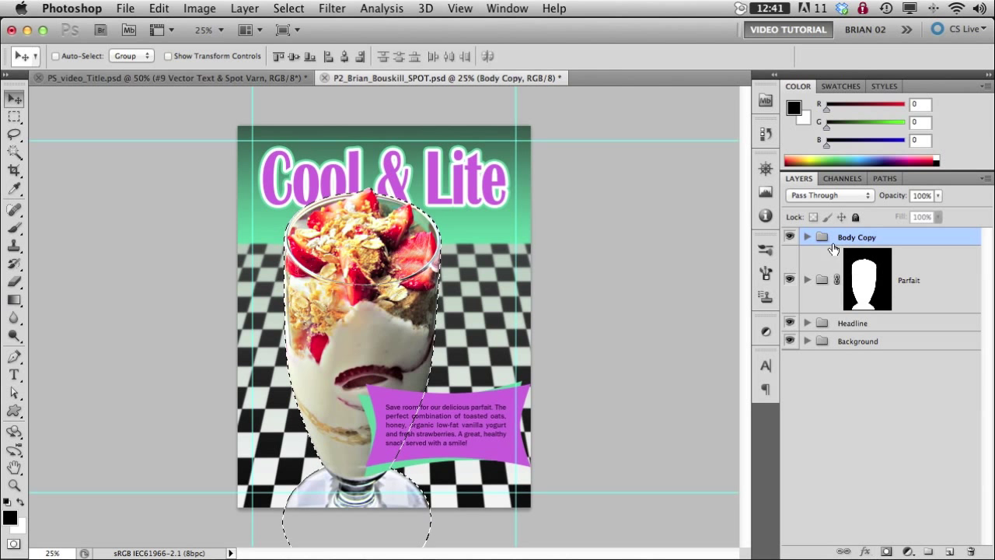
pyautogui.click(806, 237)
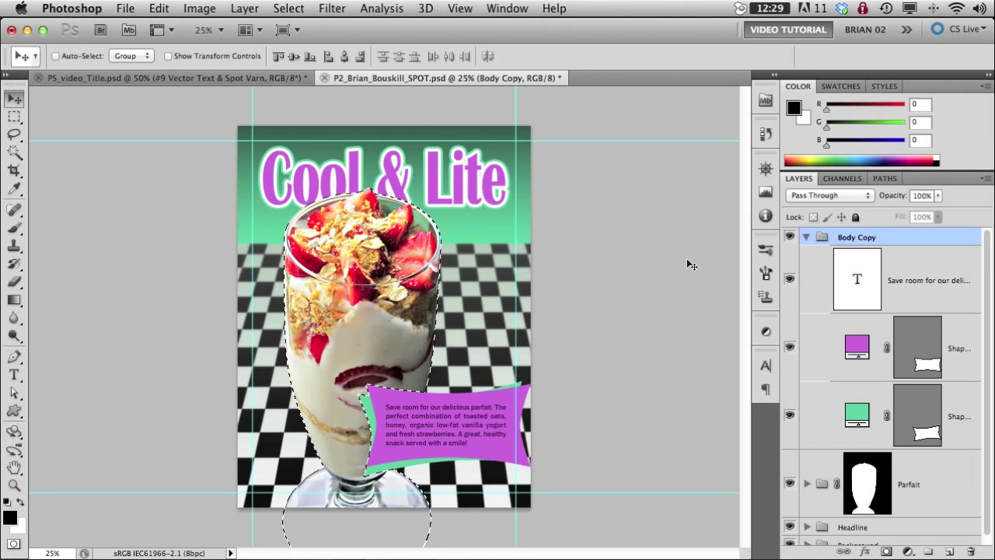
pyautogui.click(806, 236)
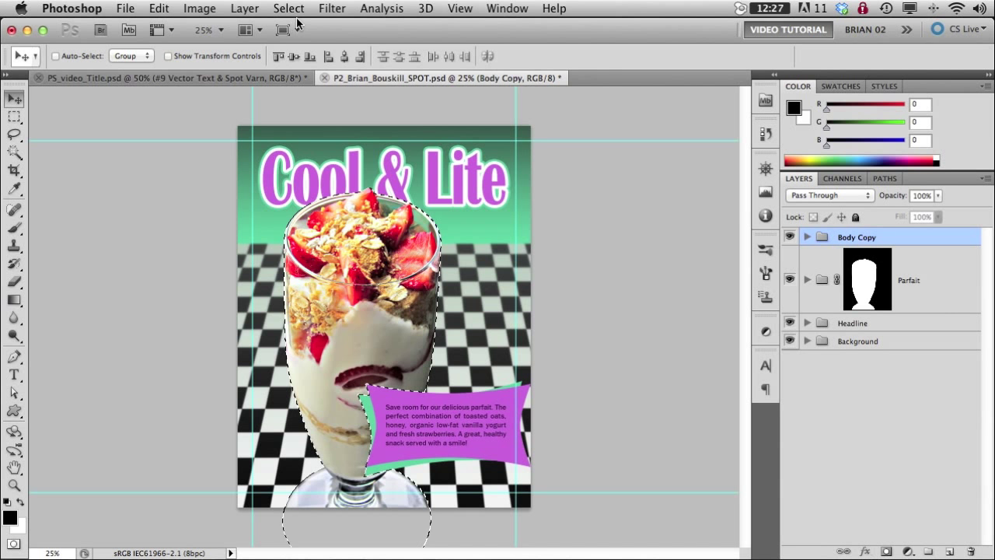
pyautogui.click(289, 9)
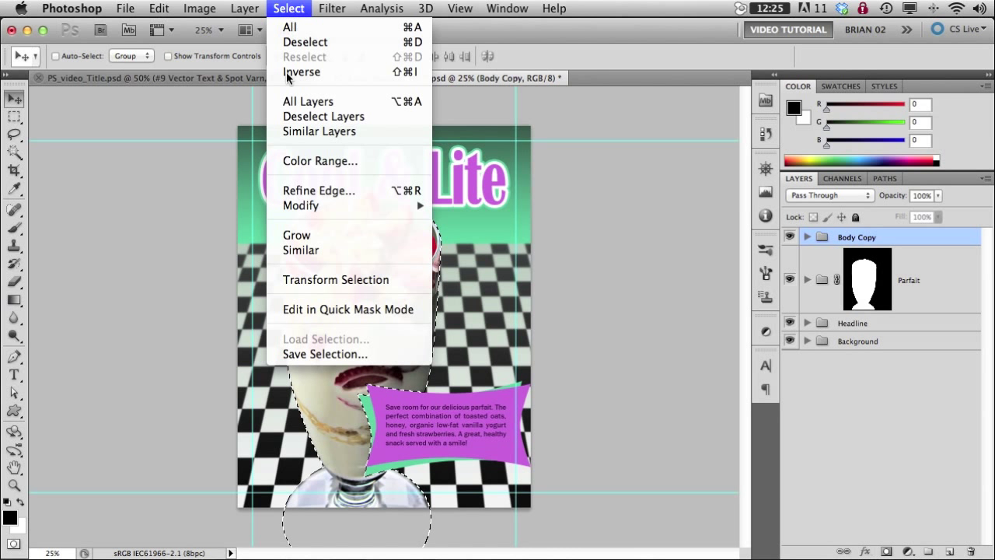
pyautogui.click(294, 355)
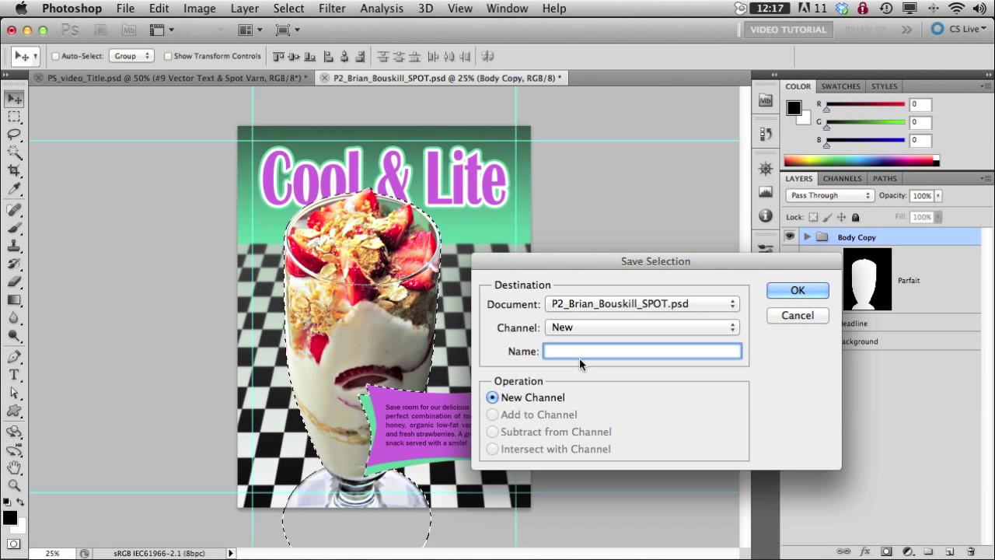
pyautogui.write('CLOSS VARNISH')
pyautogui.click(791, 291)
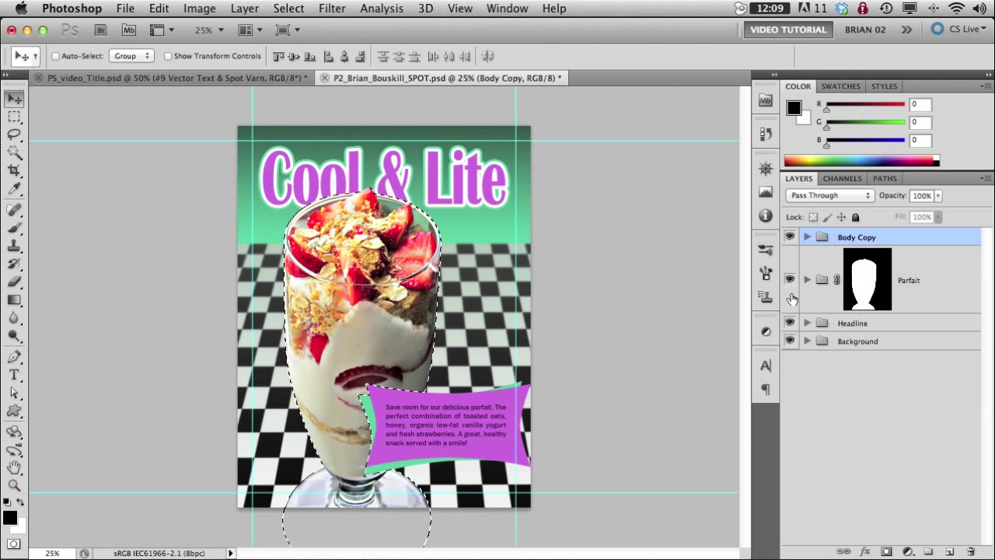
# Step: Deselect, show the RGB channels, and invert the GLOSS VARNISH channel
pyautogui.click(837, 181)
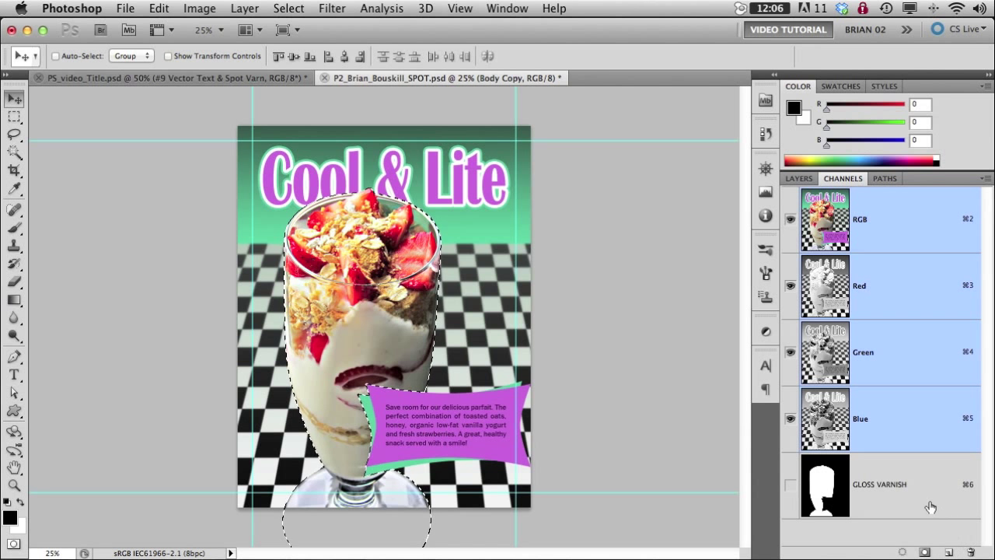
pyautogui.click(931, 507)
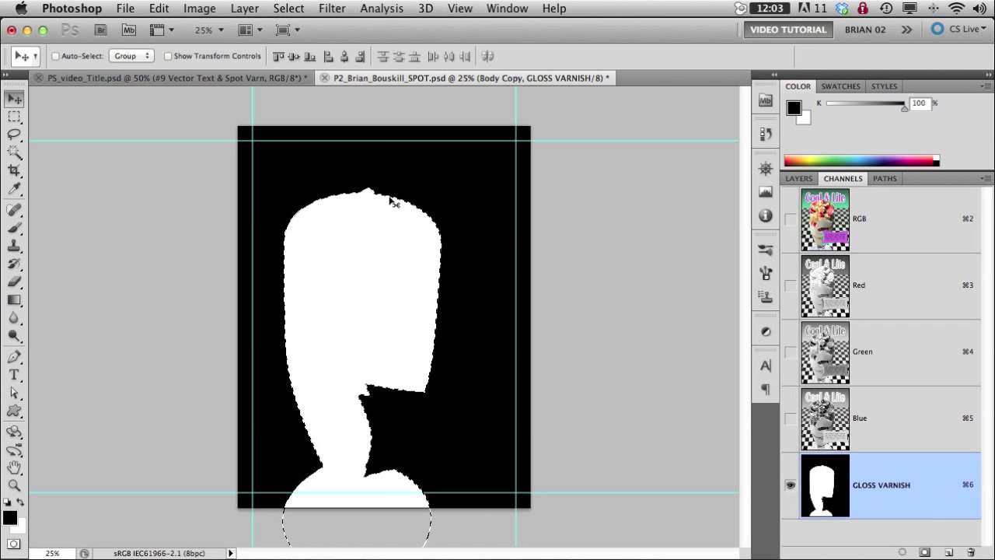
pyautogui.click(291, 9)
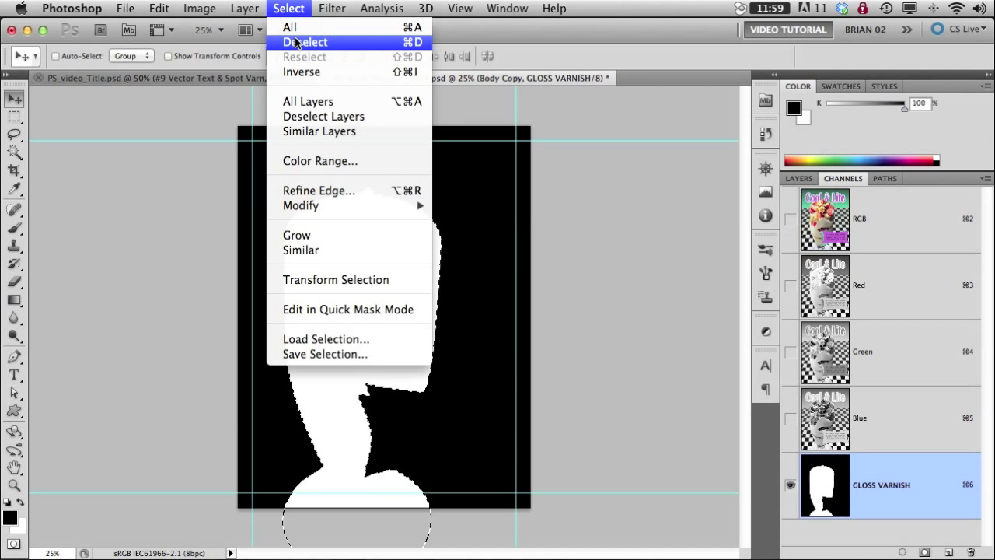
pyautogui.click(296, 42)
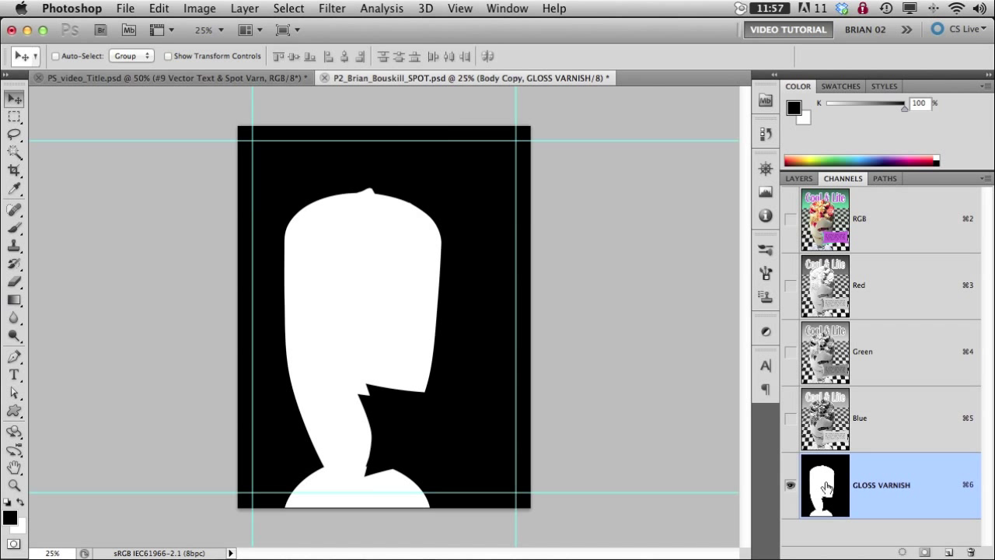
pyautogui.click(790, 223)
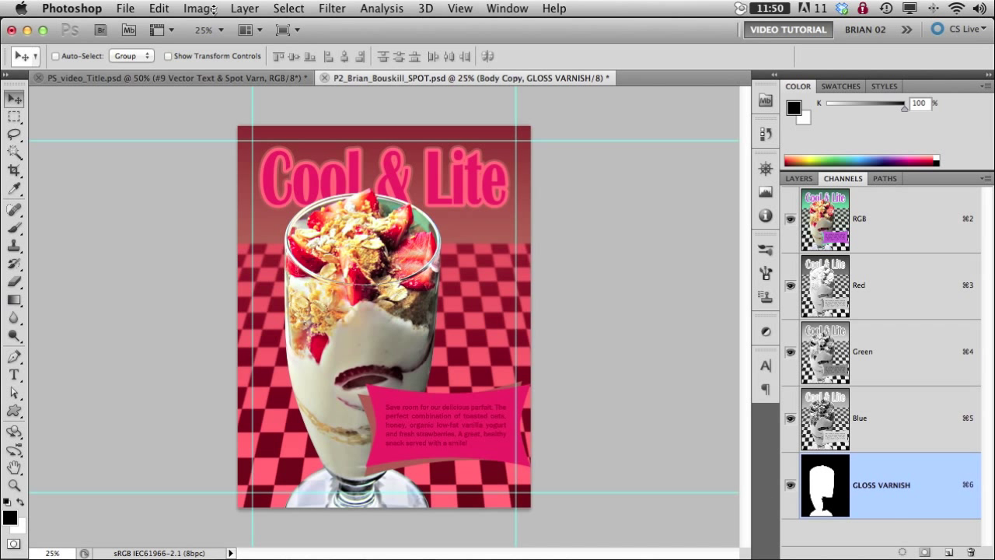
pyautogui.click(212, 8)
pyautogui.moveTo(233, 56)
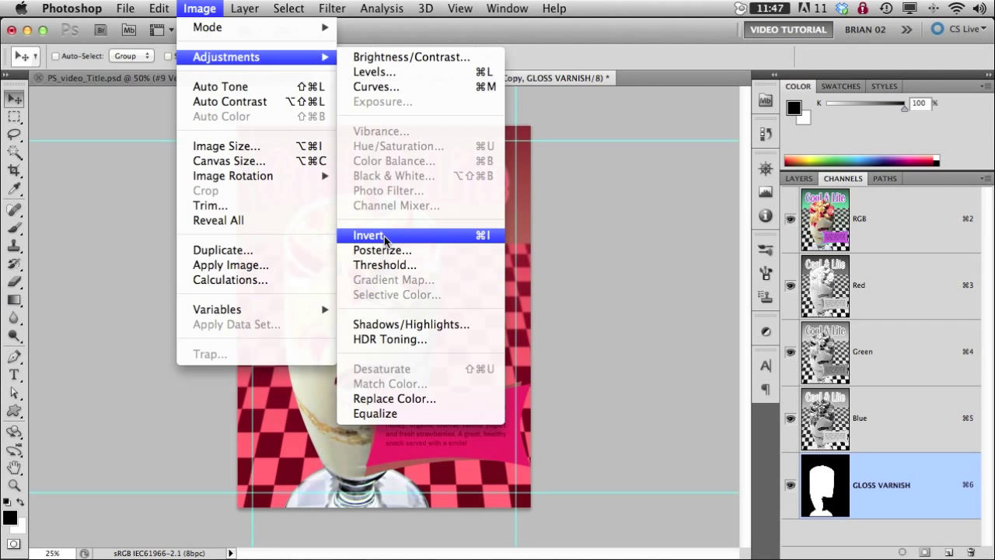
pyautogui.click(385, 240)
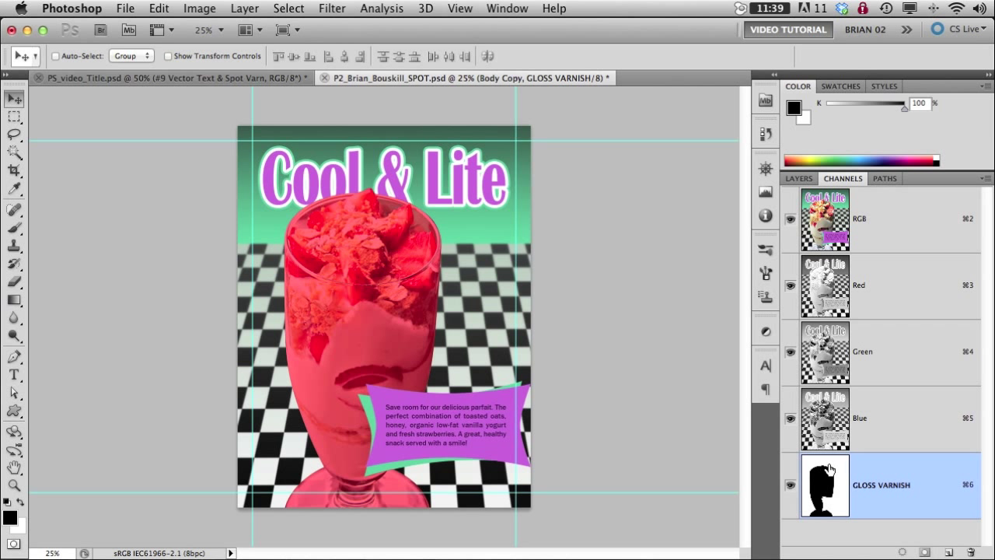
# Step: Make GLOSS VARNISH a Spot Color channel and return to the RGB composite
pyautogui.doubleClick(829, 467)
pyautogui.click(607, 350)
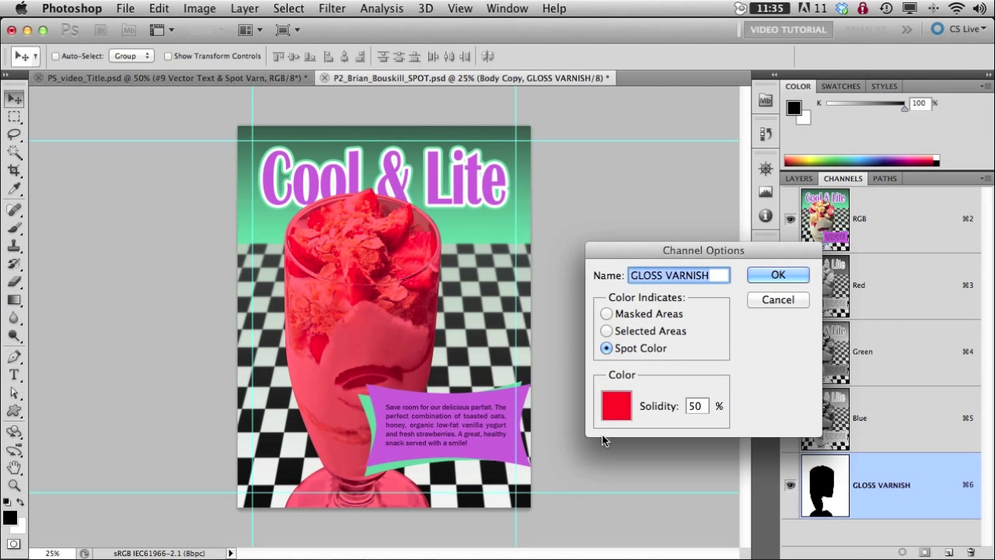
pyautogui.click(761, 278)
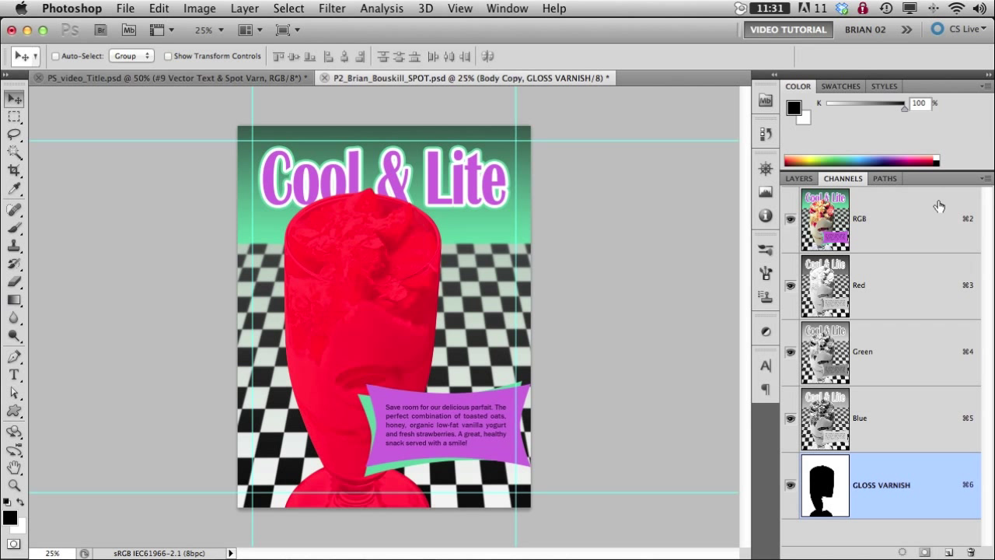
pyautogui.click(938, 205)
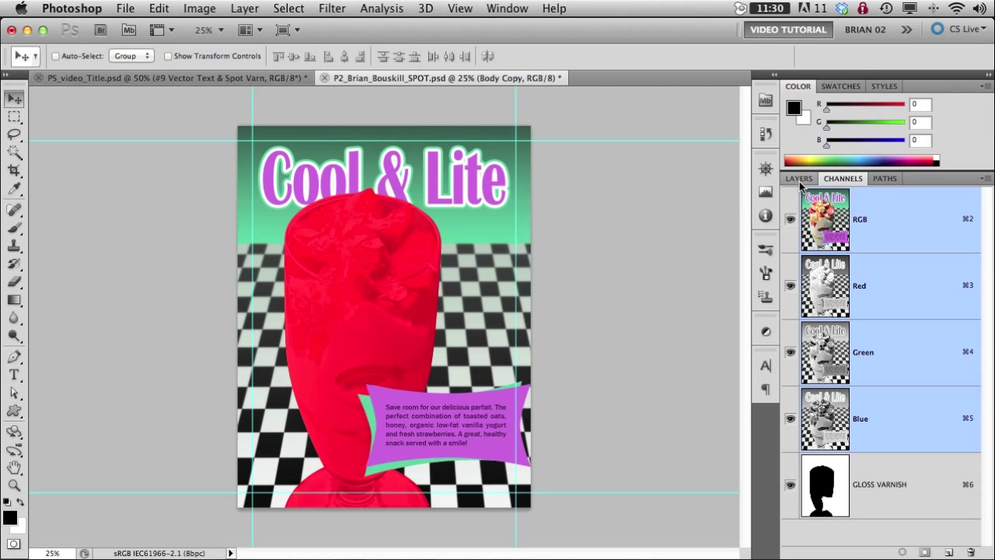
# Step: In the Layers panel, inspect the Body Copy group and toggle its text layer off and on
pyautogui.click(799, 178)
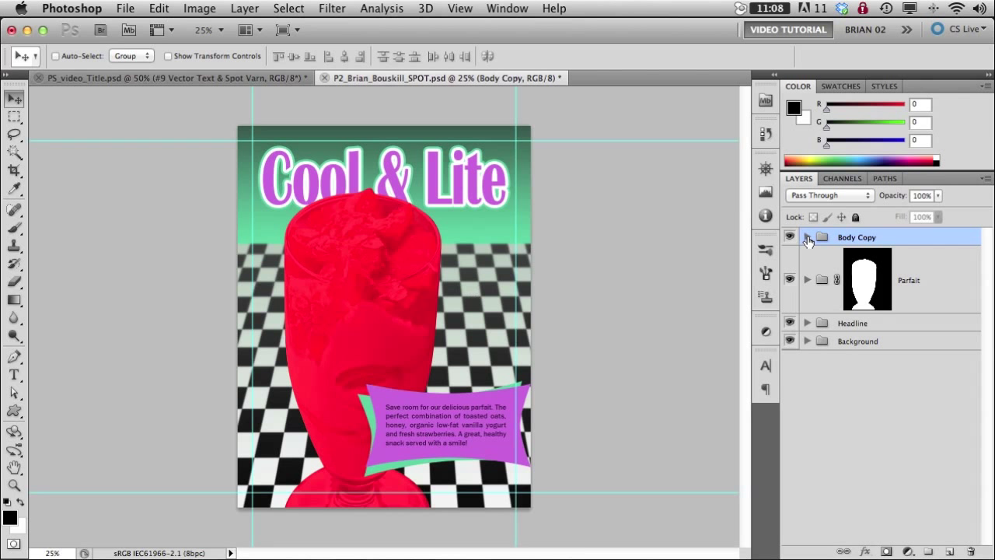
pyautogui.click(808, 237)
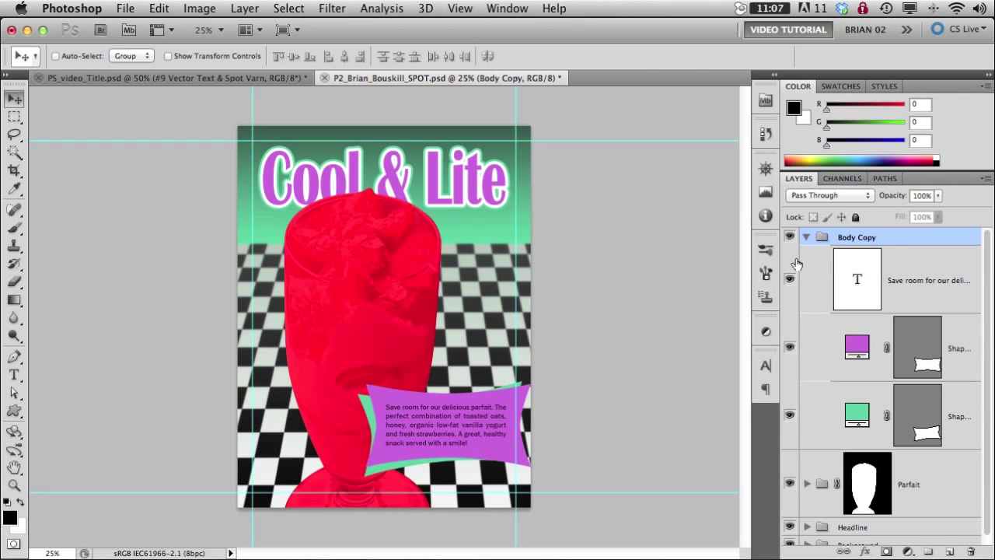
pyautogui.click(789, 281)
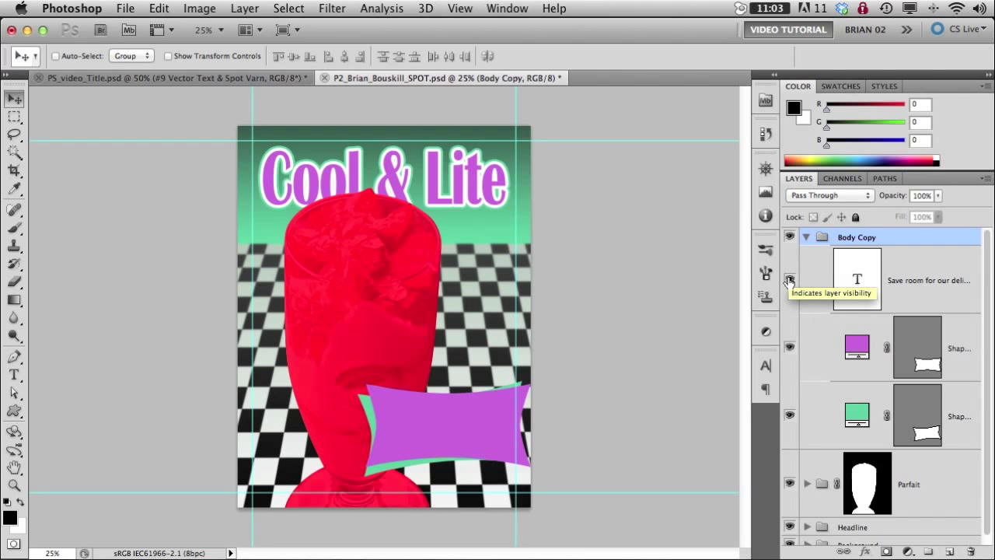
pyautogui.click(789, 281)
pyautogui.click(807, 237)
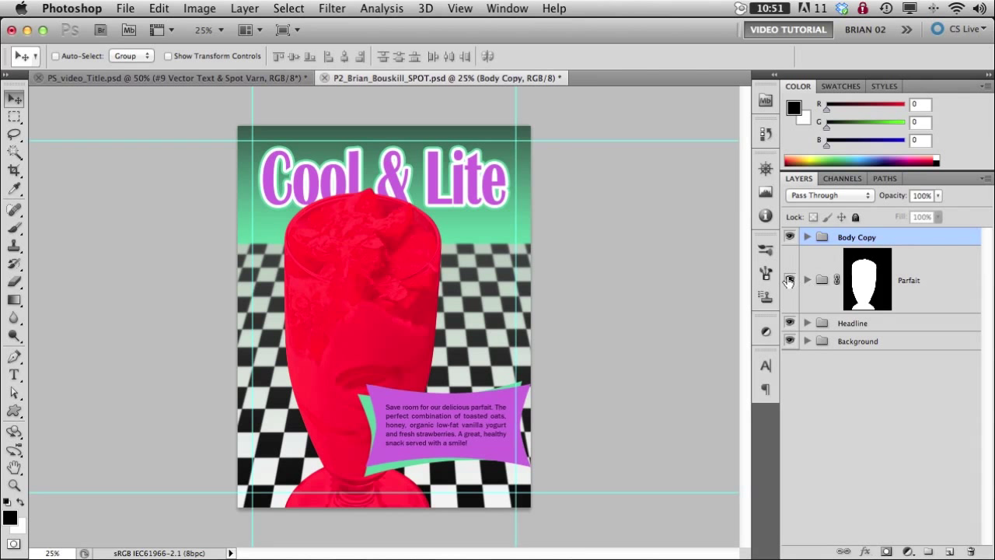
# Step: Look at the Image Mode options without changing anything, then expand the Parfait group
pyautogui.click(193, 8)
pyautogui.moveTo(207, 27)
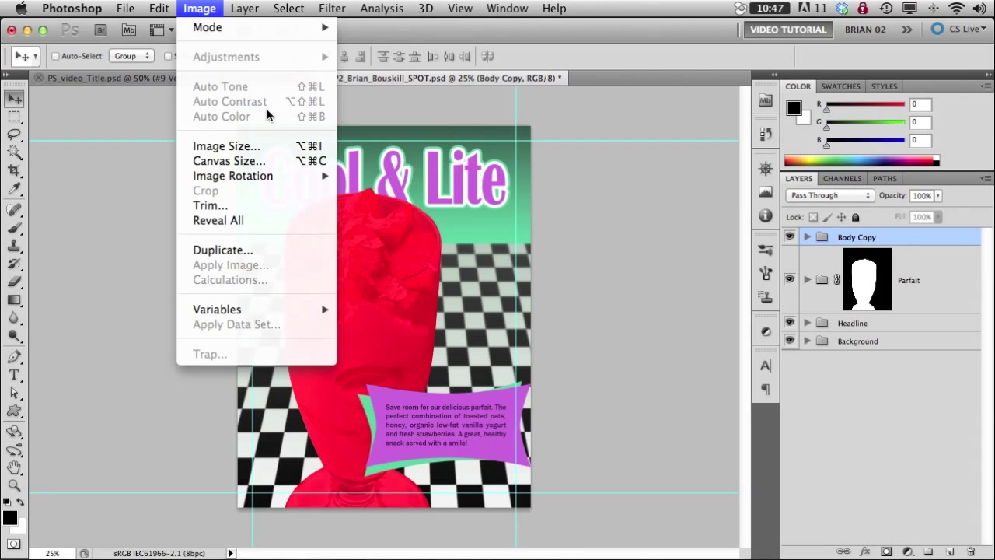
pyautogui.press('Escape')
pyautogui.click(807, 280)
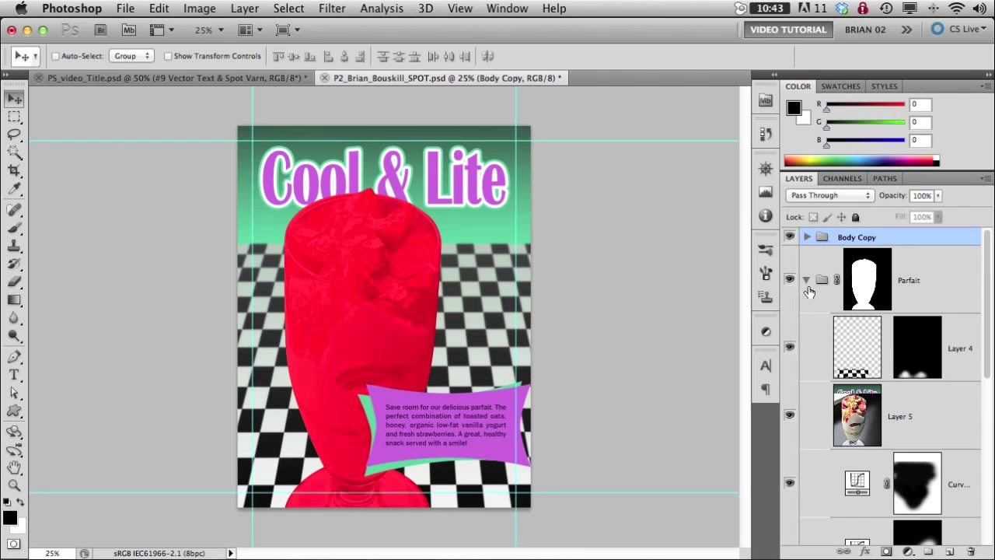
# Step: Merge the Parfait group into one layer and apply its mask
pyautogui.click(806, 280)
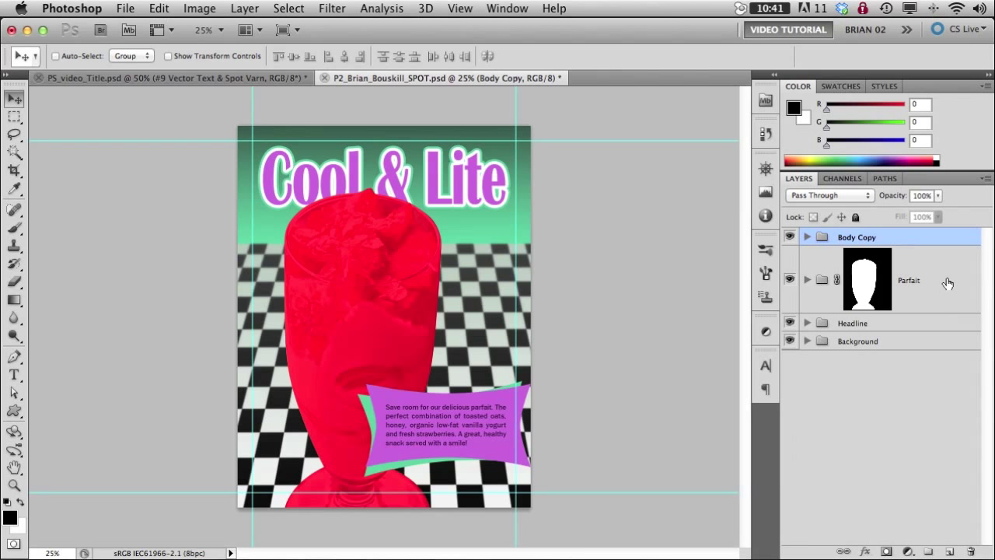
pyautogui.click(948, 283)
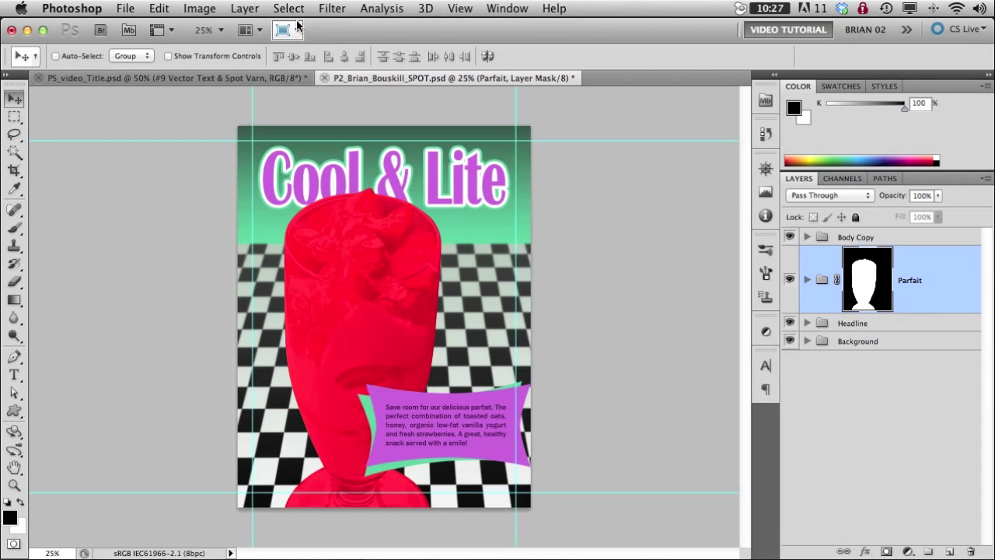
pyautogui.click(243, 9)
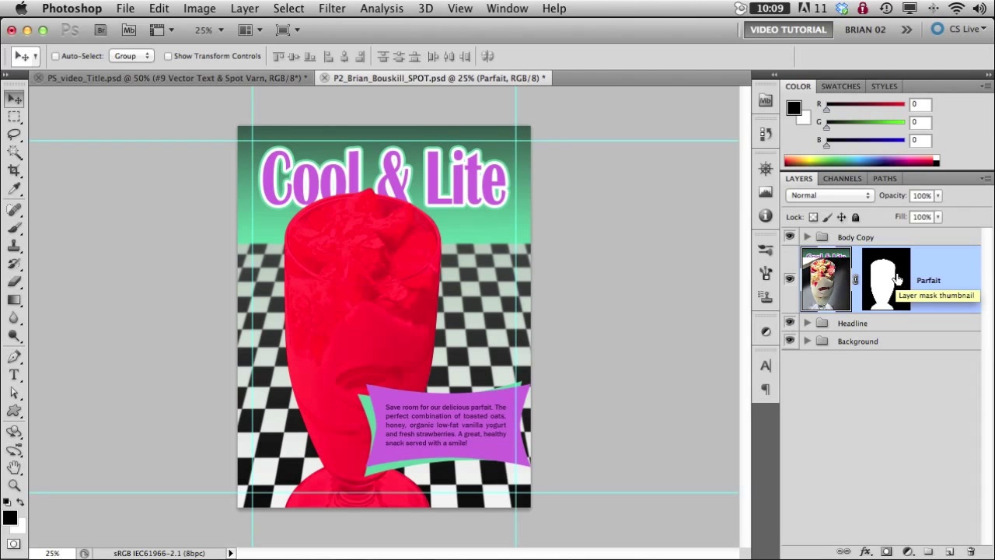
pyautogui.moveTo(893, 280); pyautogui.dragTo(972, 552)
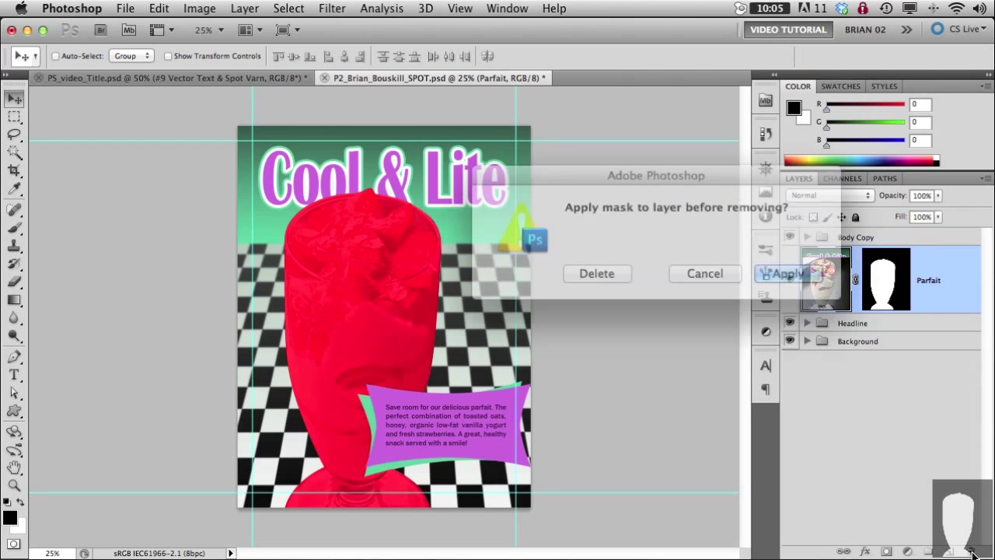
pyautogui.click(773, 269)
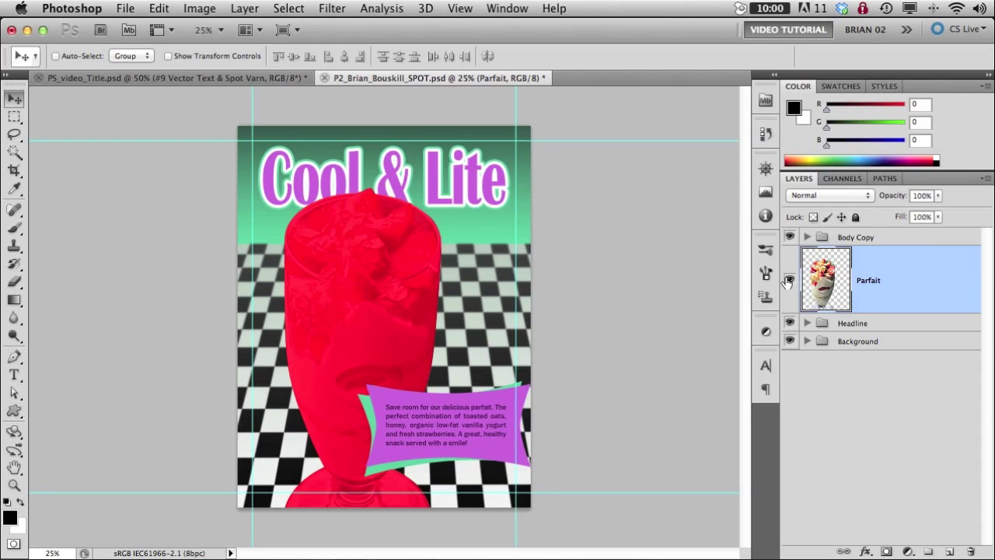
# Step: Hide the Parfait layer and merge the Background group into a single layer
pyautogui.click(789, 280)
pyautogui.click(876, 347)
pyautogui.press('super+shift+g')
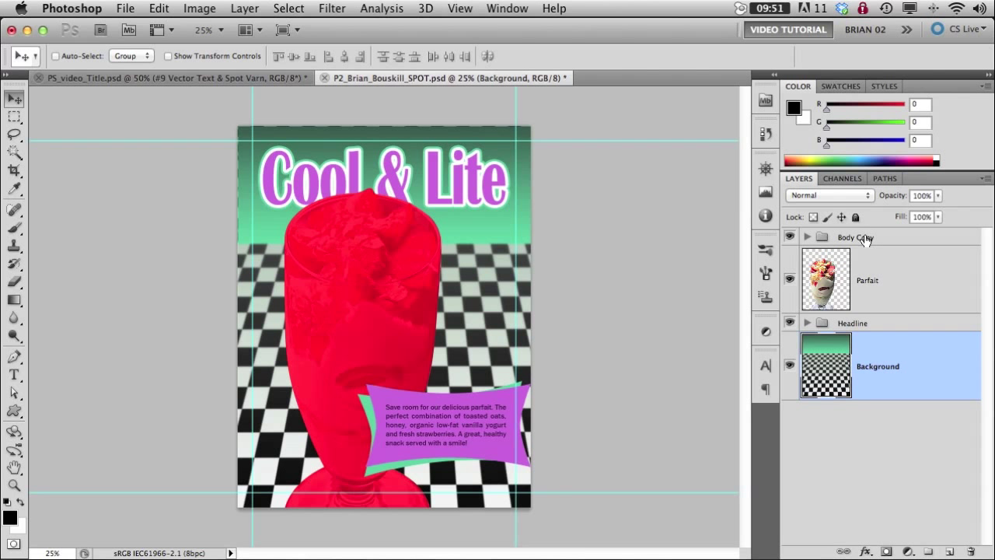
# Step: Convert the document to CMYK Color with U.S. Web Coated (SWOP) v2, choosing Don't Merge
pyautogui.click(215, 11)
pyautogui.moveTo(207, 29)
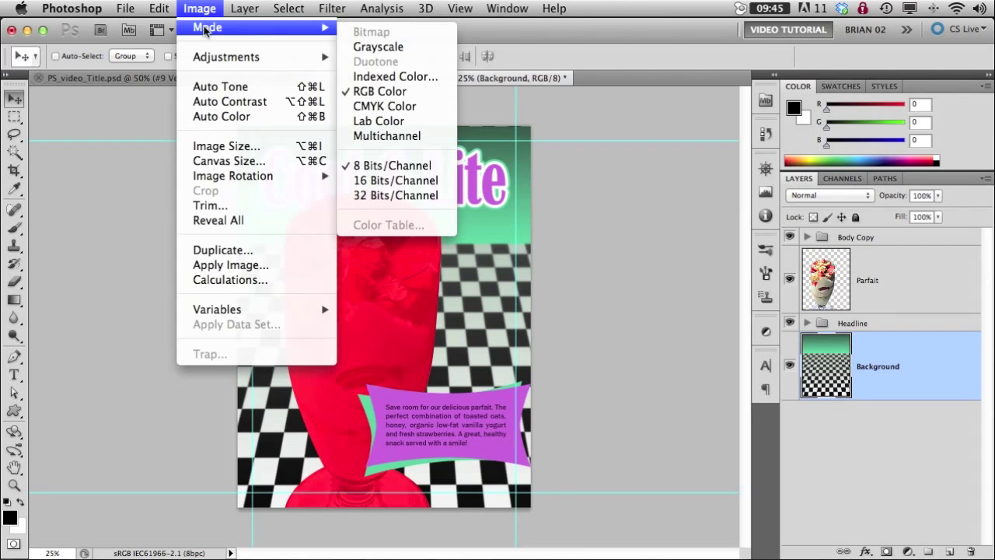
pyautogui.click(362, 106)
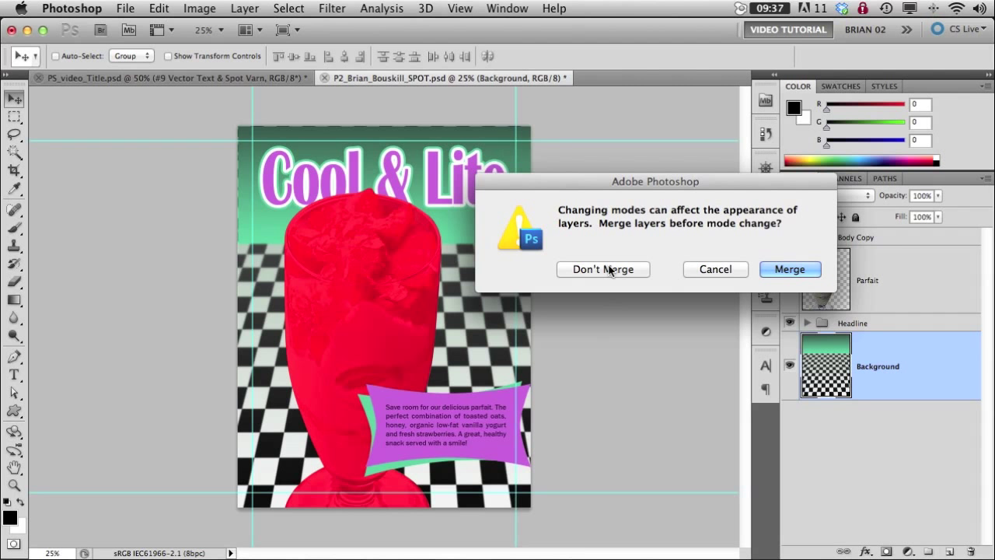
pyautogui.click(613, 269)
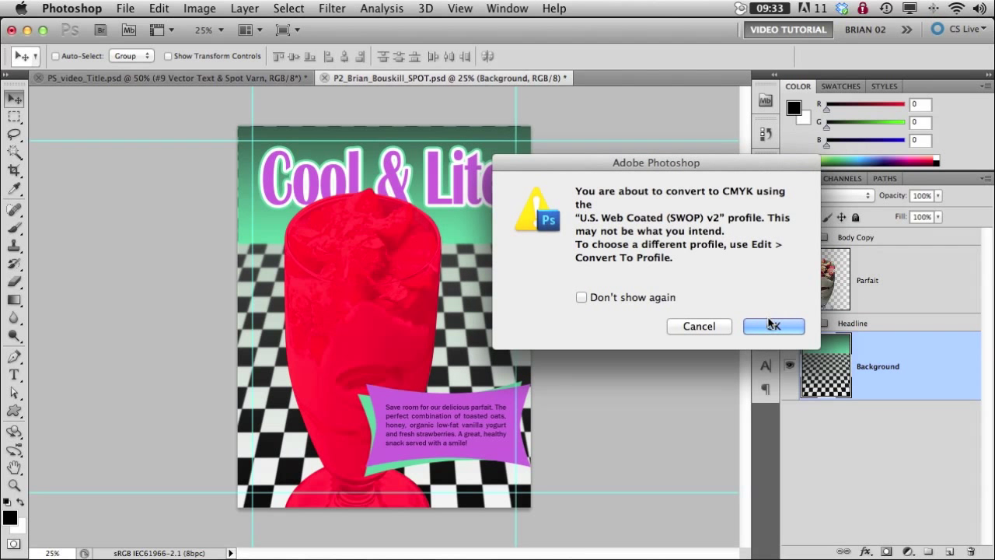
pyautogui.click(770, 327)
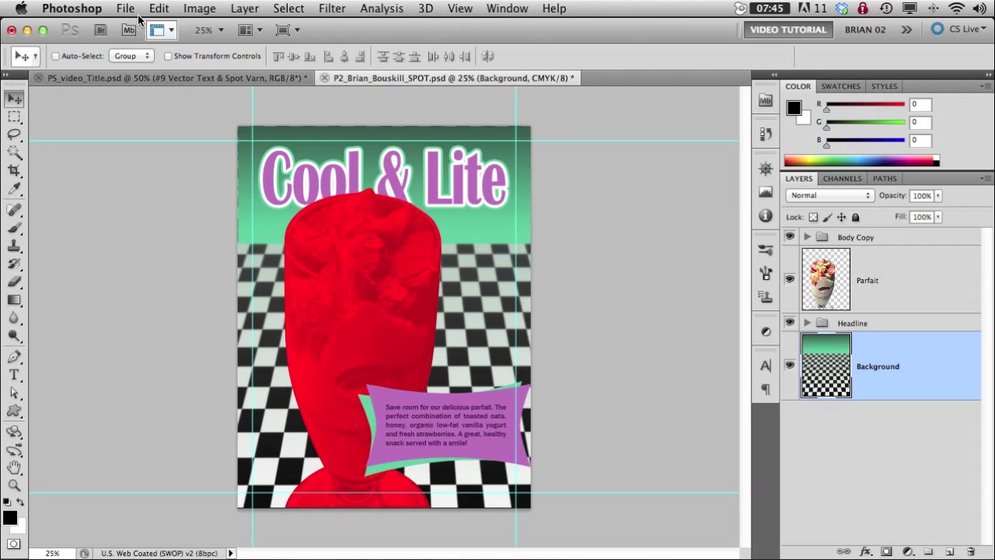
# Step: Set Save As to the Hi_Res folder in Photoshop PDF format as the _SPOT file
pyautogui.click(125, 9)
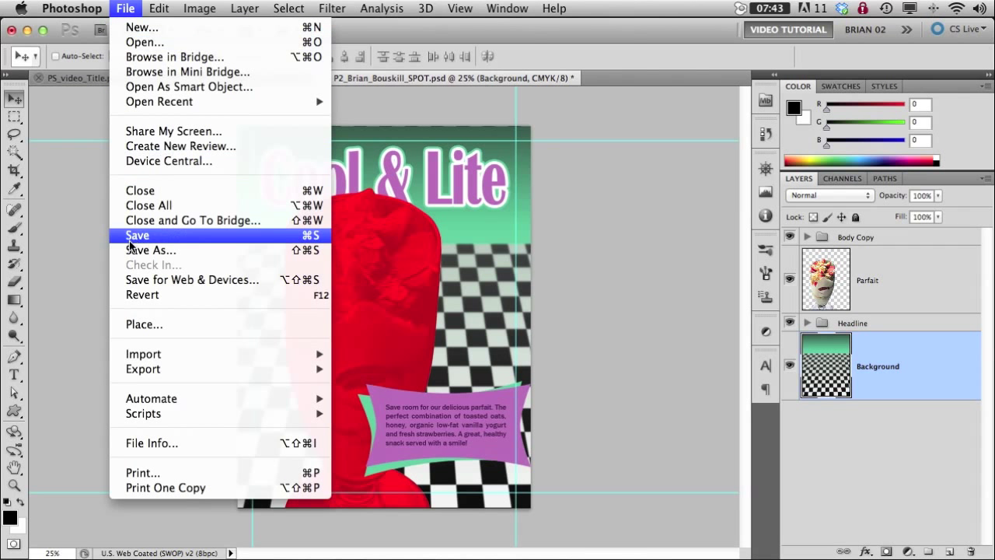
pyautogui.click(151, 250)
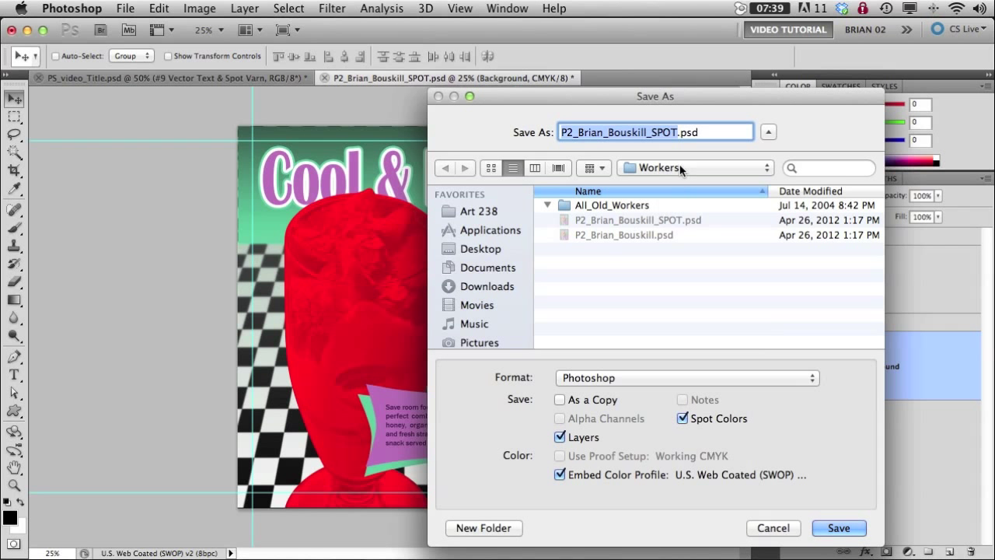
pyautogui.click(680, 164)
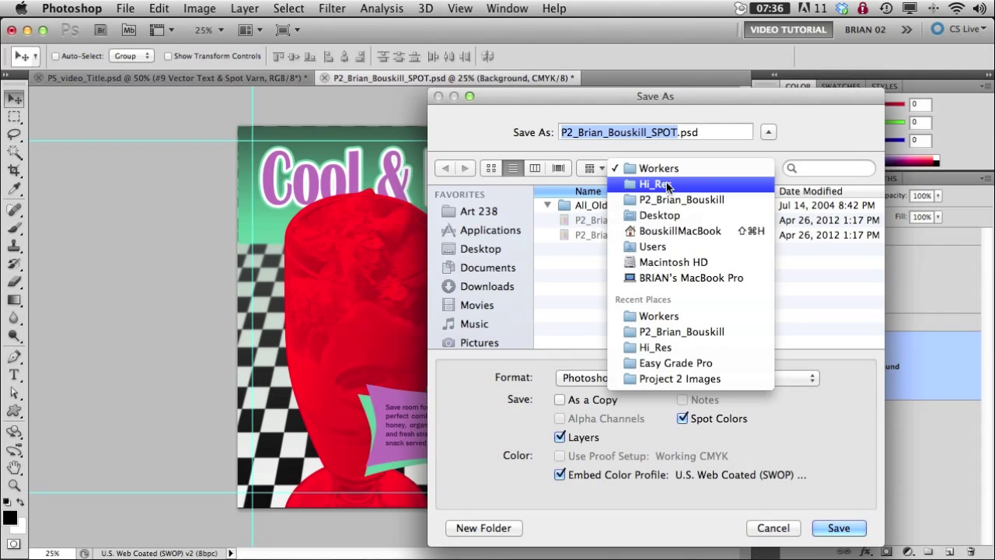
pyautogui.click(667, 182)
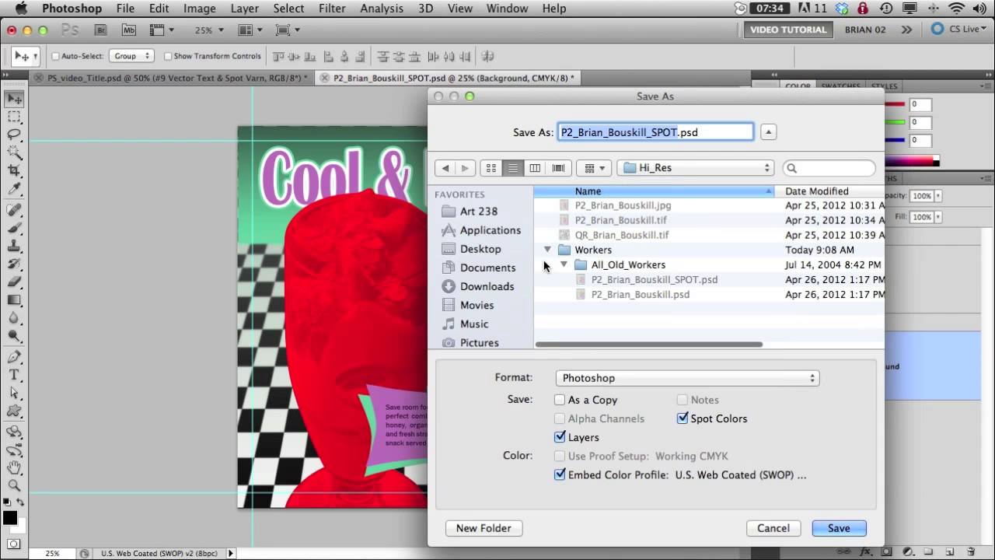
pyautogui.click(650, 379)
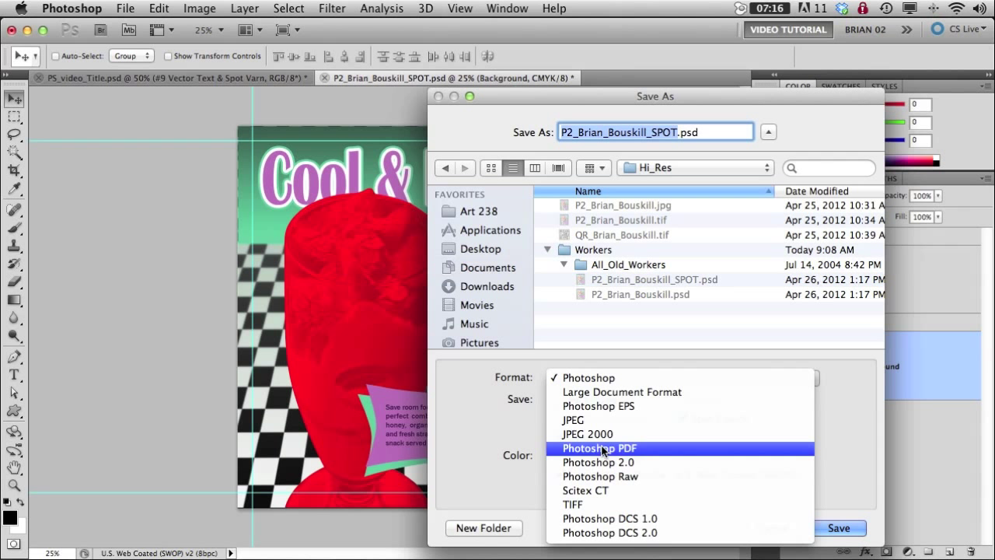
pyautogui.click(603, 449)
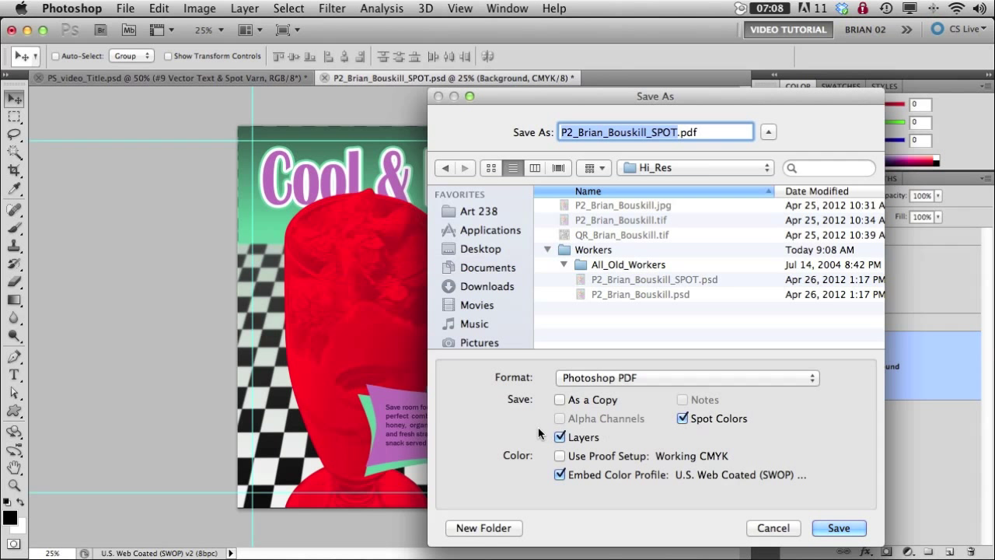
# Step: Save the PDF with the [PDFX1a 2001] preset, converting output to U.S. Web Coated (SWOP) v2
pyautogui.click(839, 528)
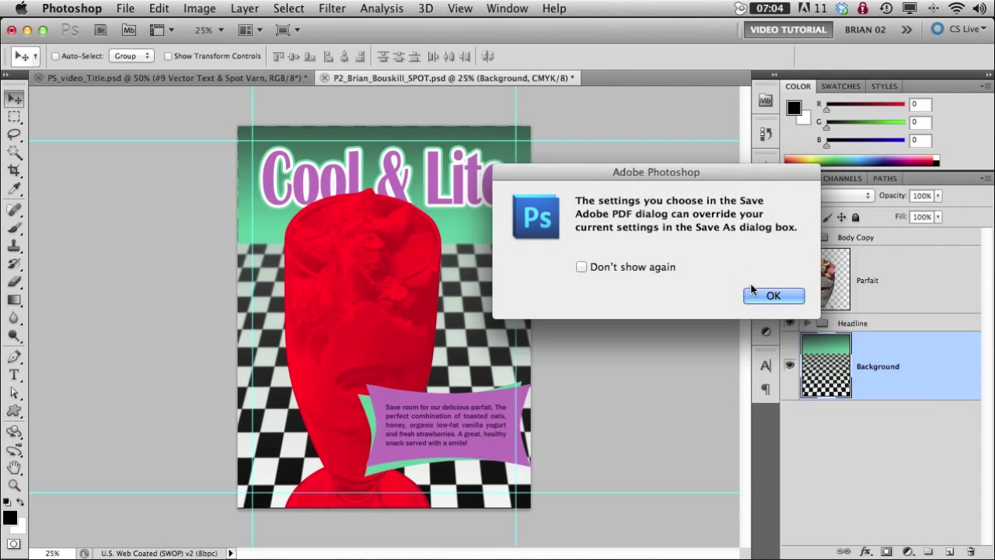
pyautogui.click(783, 297)
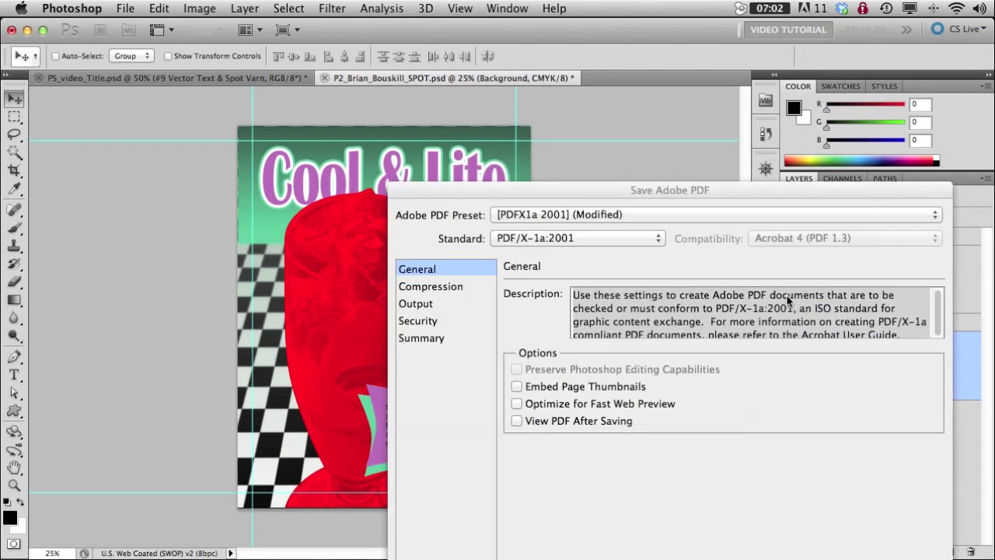
pyautogui.moveTo(714, 185); pyautogui.dragTo(570, 68)
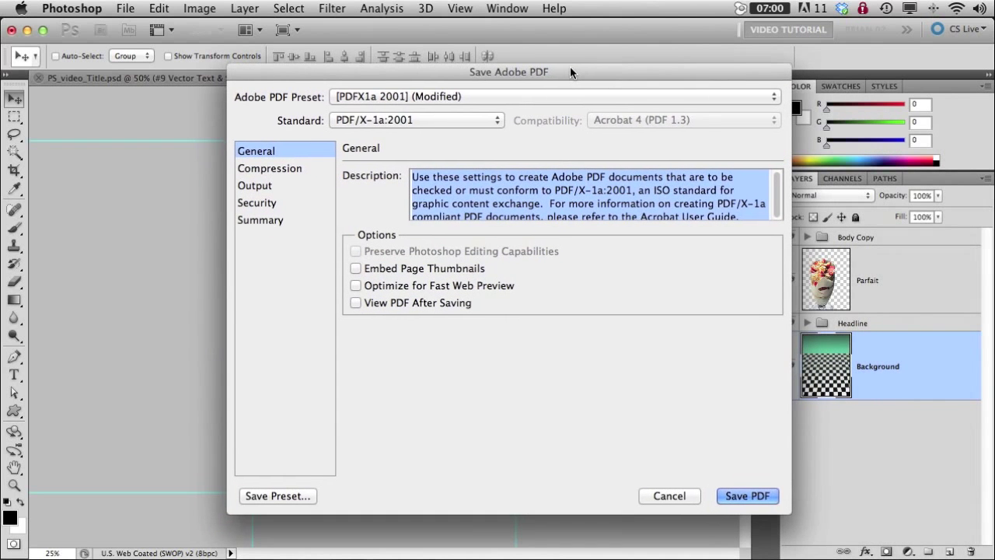
pyautogui.click(475, 96)
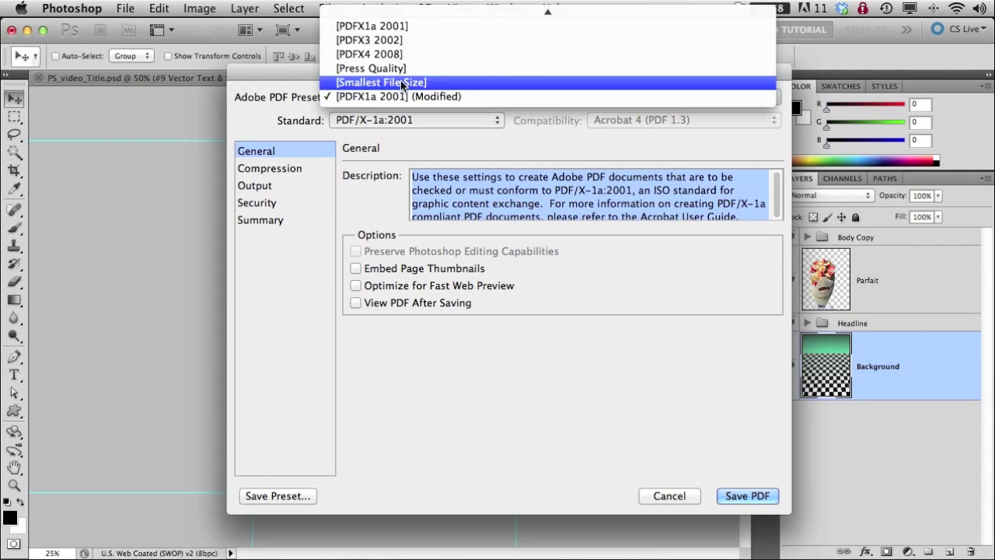
pyautogui.click(402, 32)
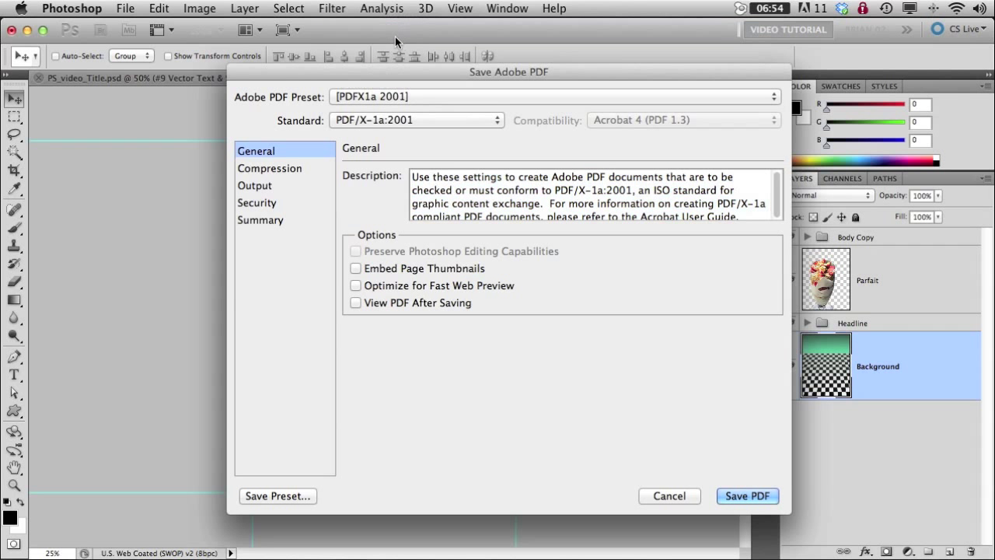
pyautogui.click(251, 170)
pyautogui.click(249, 185)
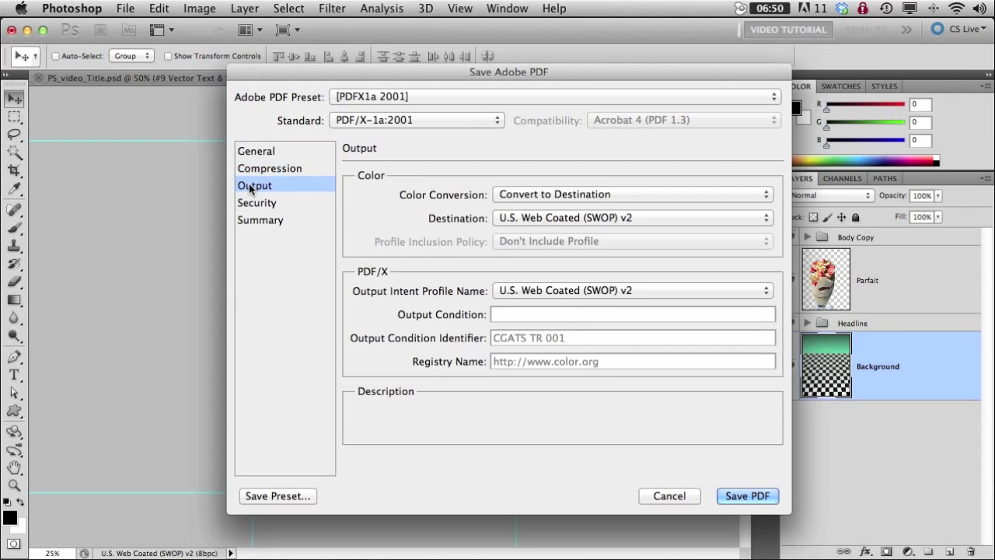
pyautogui.click(742, 496)
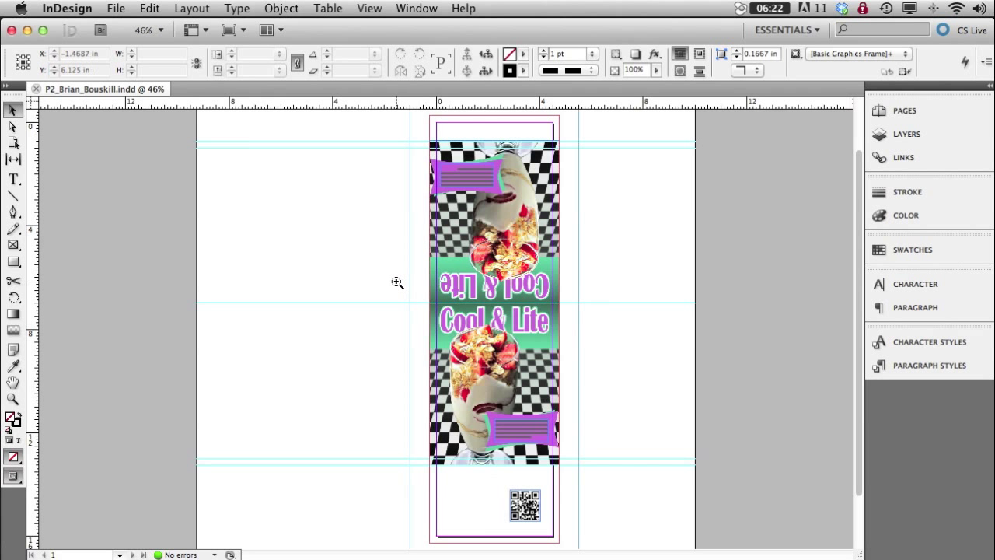
# Step: Zoom into the lower panel, ungroup its parfait artwork, and select the banner's body text frame
pyautogui.moveTo(395, 282); pyautogui.dragTo(585, 472)
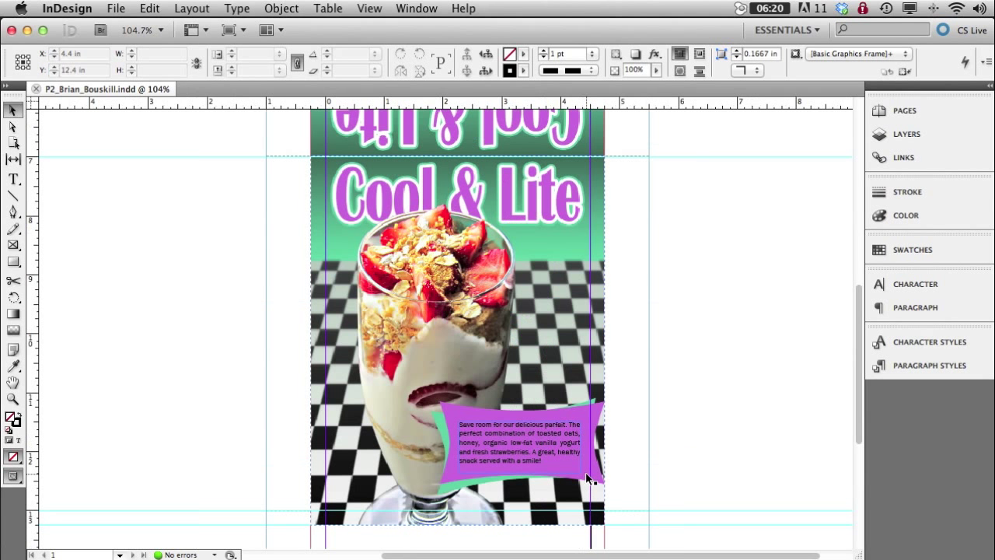
pyautogui.click(535, 437)
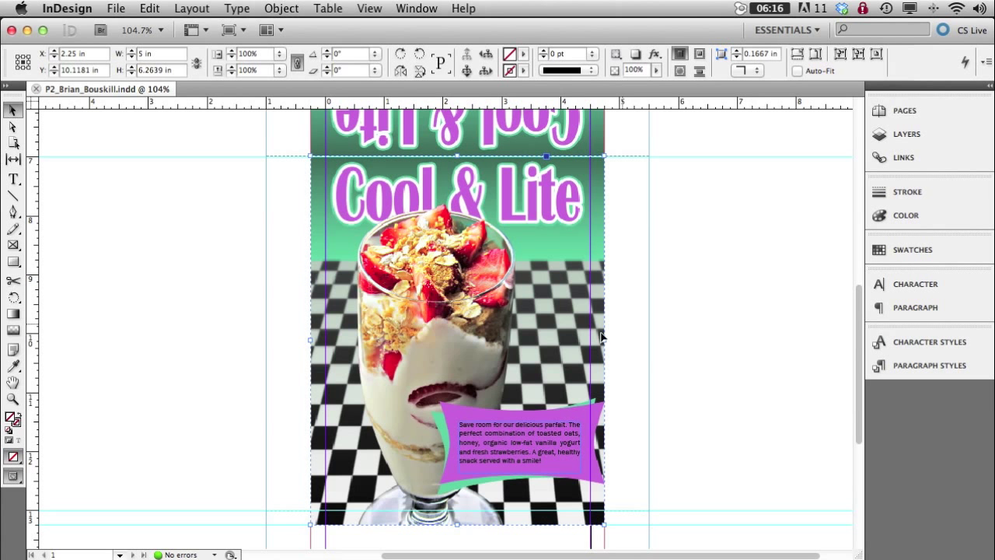
pyautogui.moveTo(553, 348); pyautogui.dragTo(615, 350)
pyautogui.press('super+z')
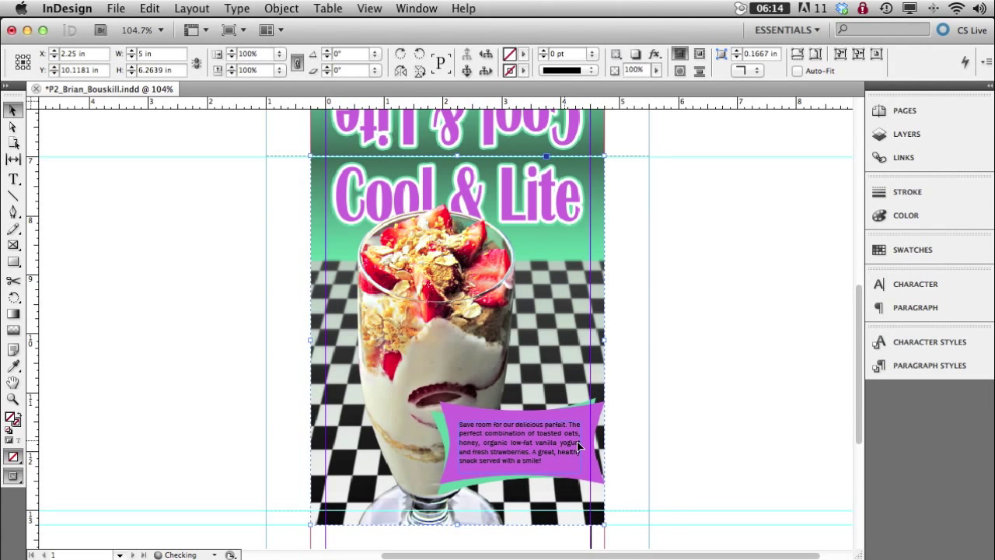
pyautogui.click(280, 8)
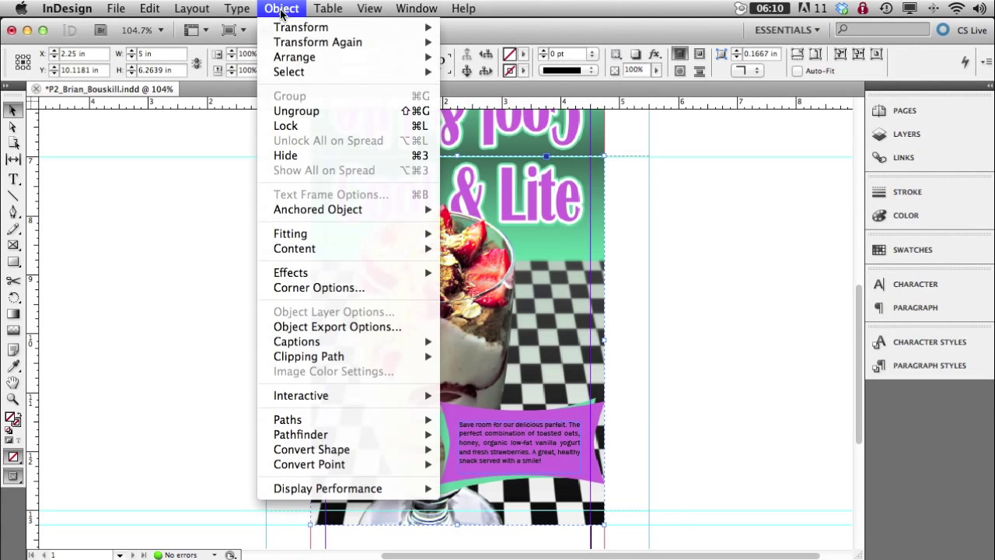
pyautogui.click(289, 112)
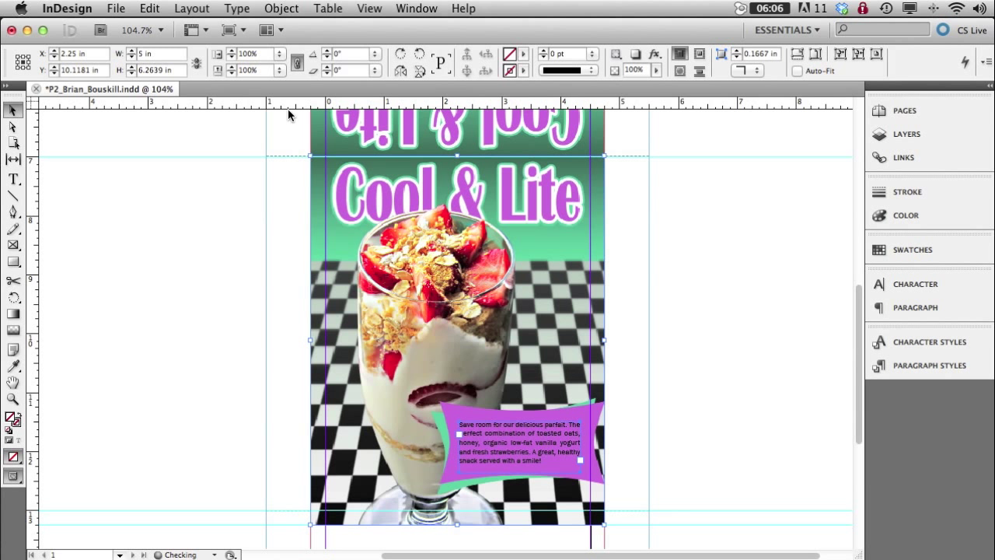
pyautogui.click(742, 418)
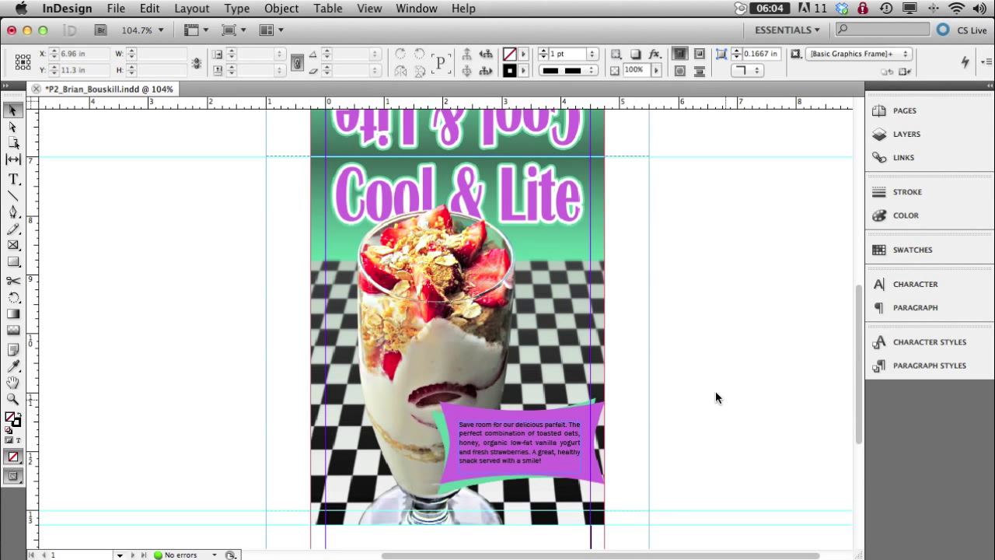
pyautogui.click(500, 427)
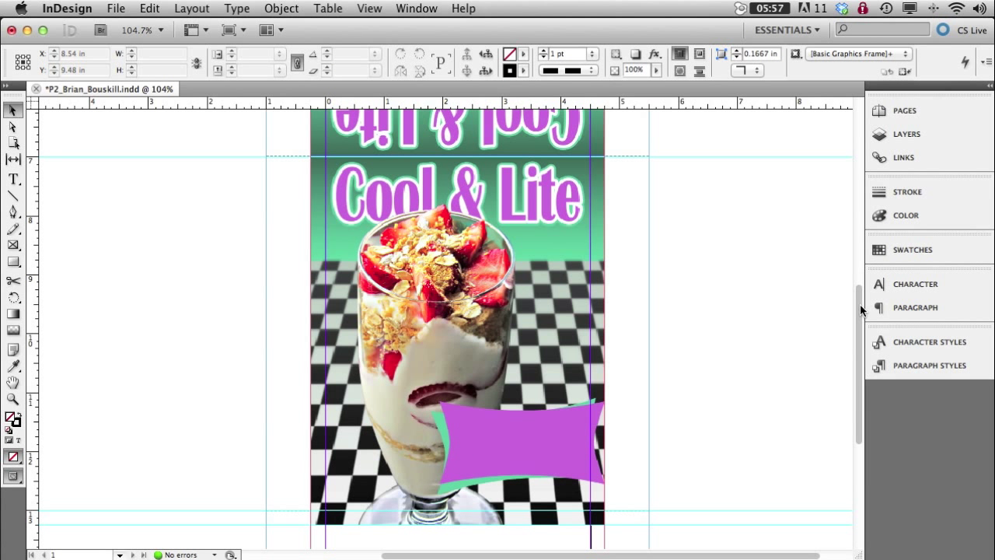
# Step: Ungroup the upside-down parfait artwork and delete its banner's body text
pyautogui.moveTo(860, 304); pyautogui.dragTo(852, 182)
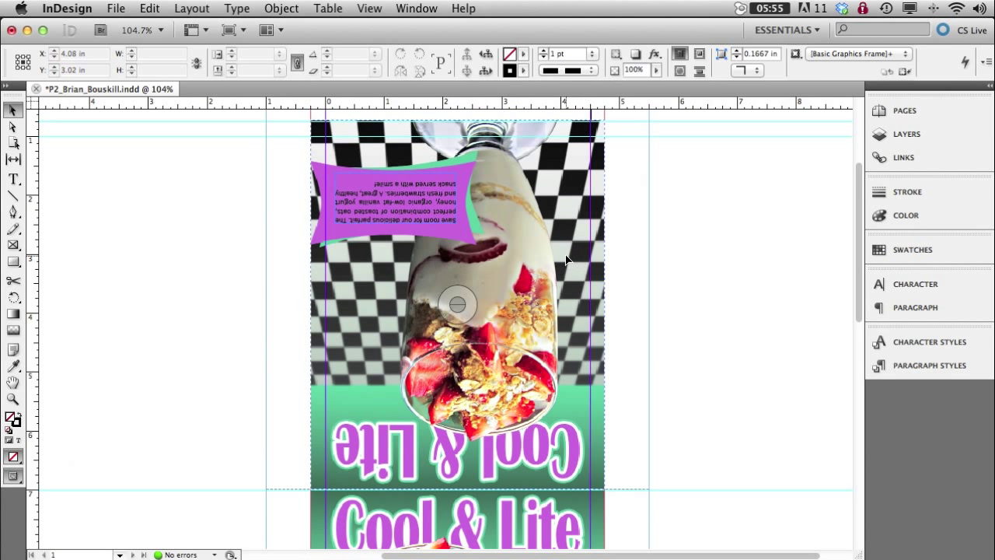
pyautogui.click(565, 259)
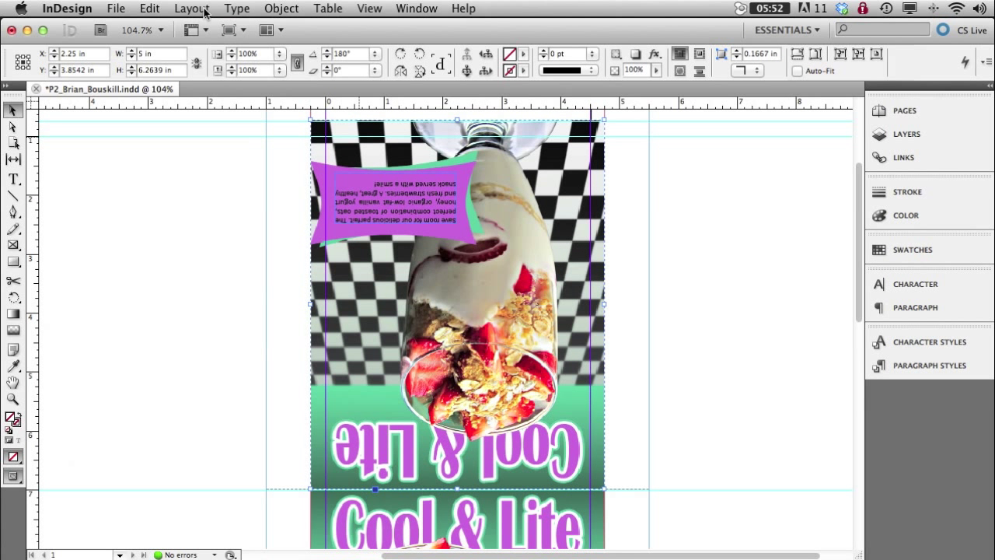
pyautogui.click(268, 9)
pyautogui.click(288, 110)
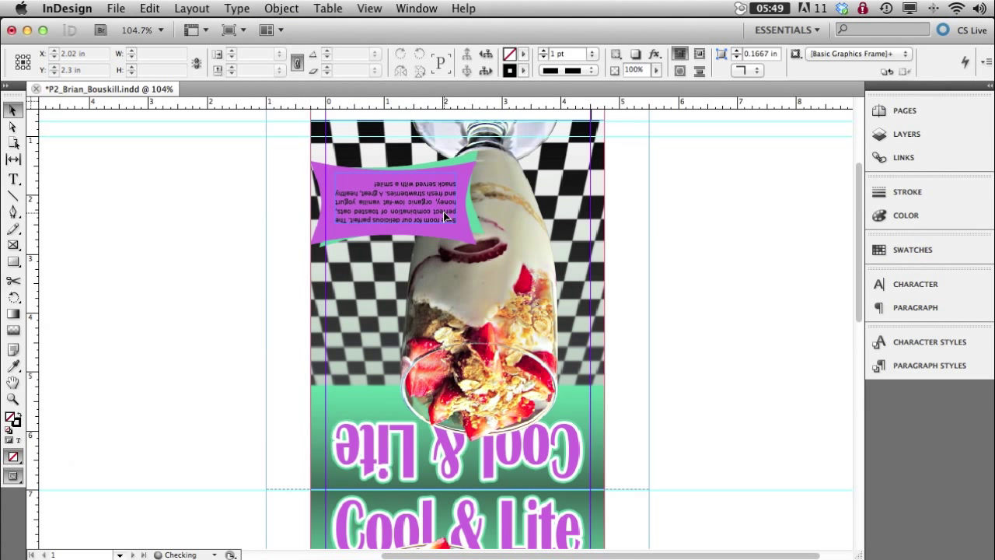
pyautogui.click(443, 212)
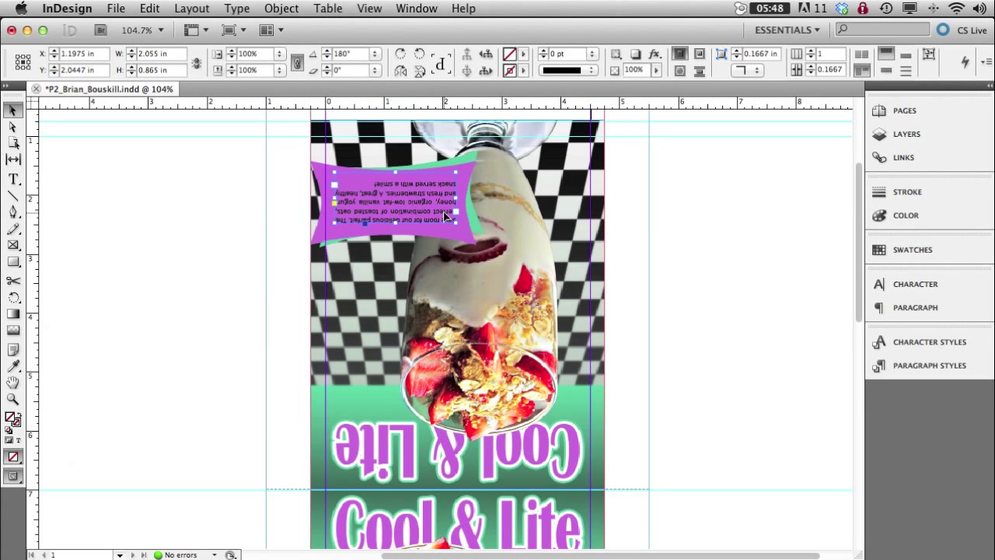
pyautogui.press('Delete')
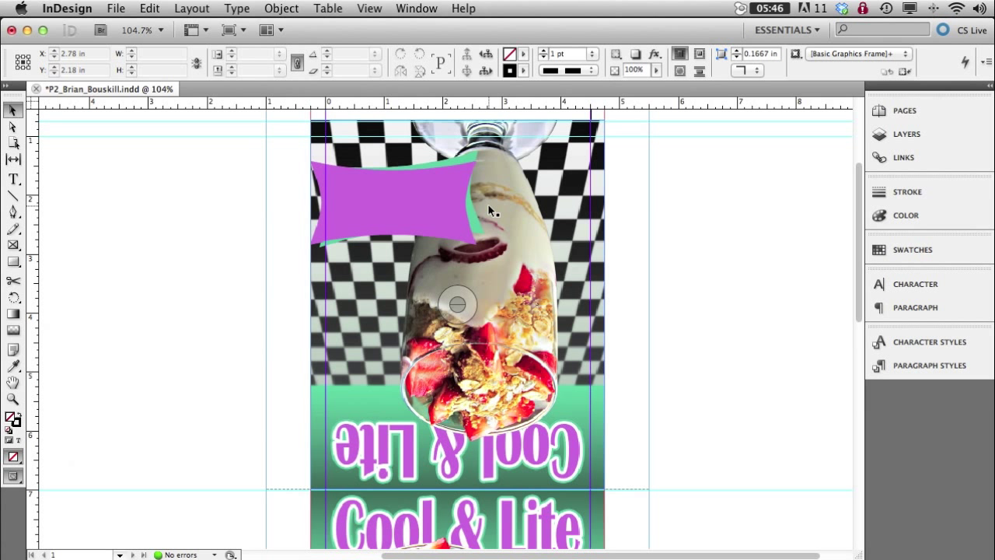
# Step: In the Links panel, relink all instances of the parfait TIFF to the project's _SPOT PDF
pyautogui.click(903, 157)
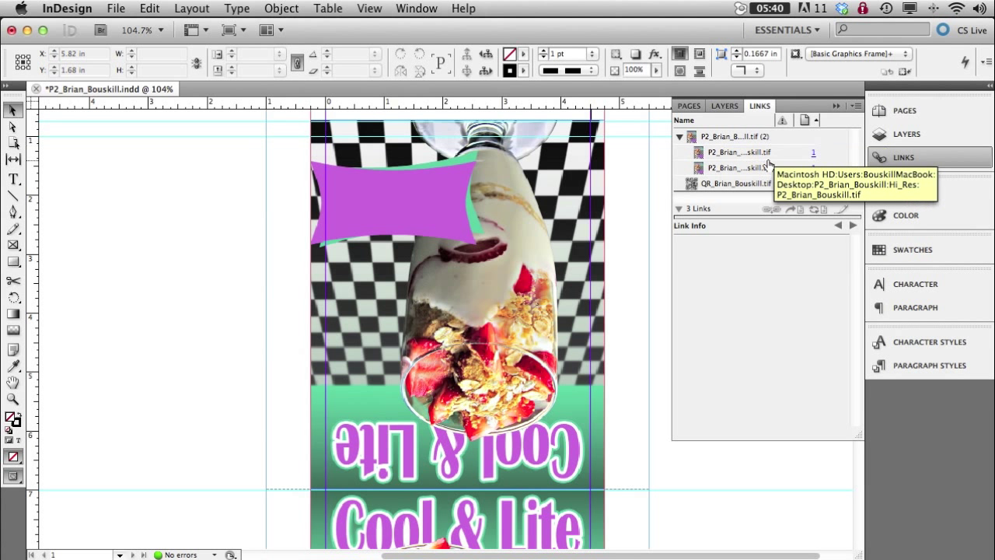
pyautogui.click(678, 137)
pyautogui.click(679, 137)
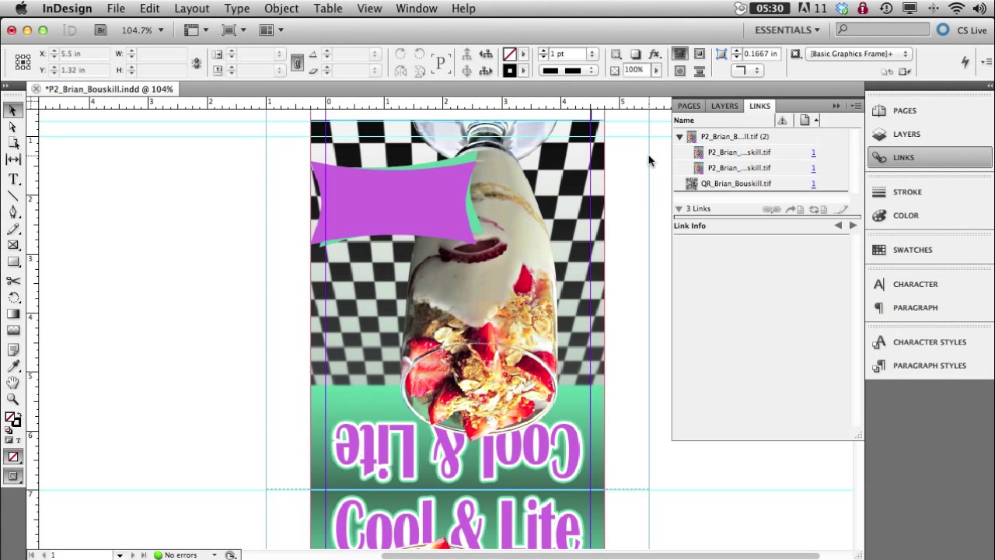
pyautogui.click(696, 138)
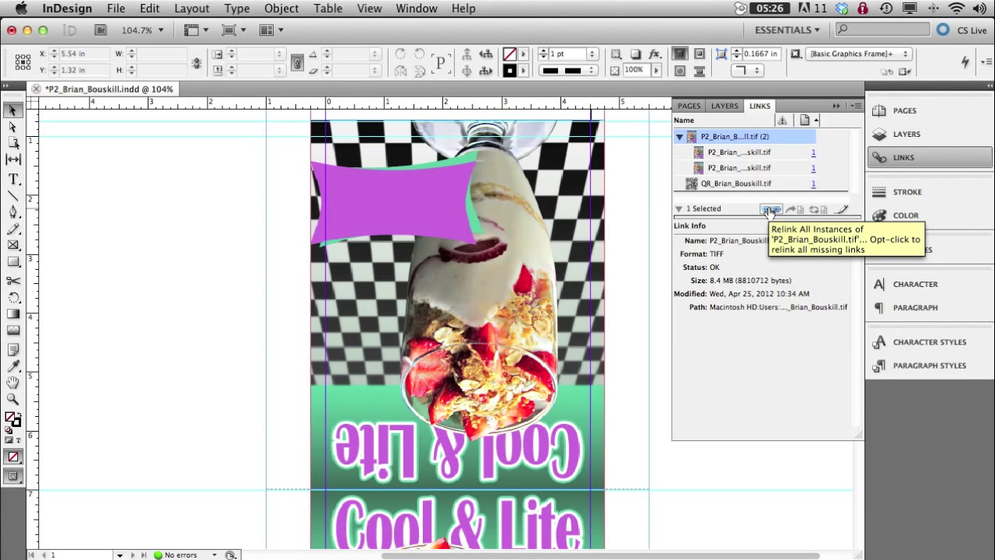
pyautogui.click(771, 210)
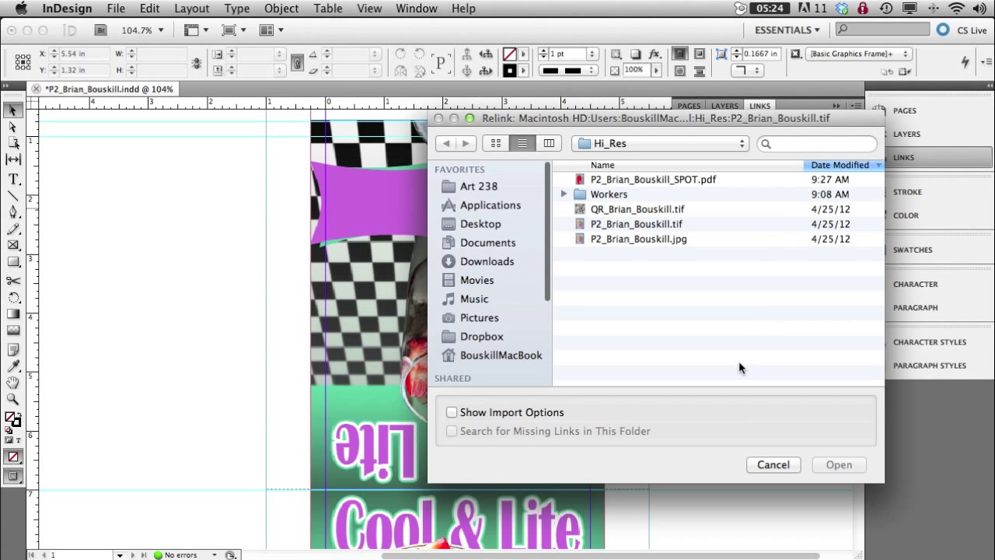
pyautogui.click(684, 181)
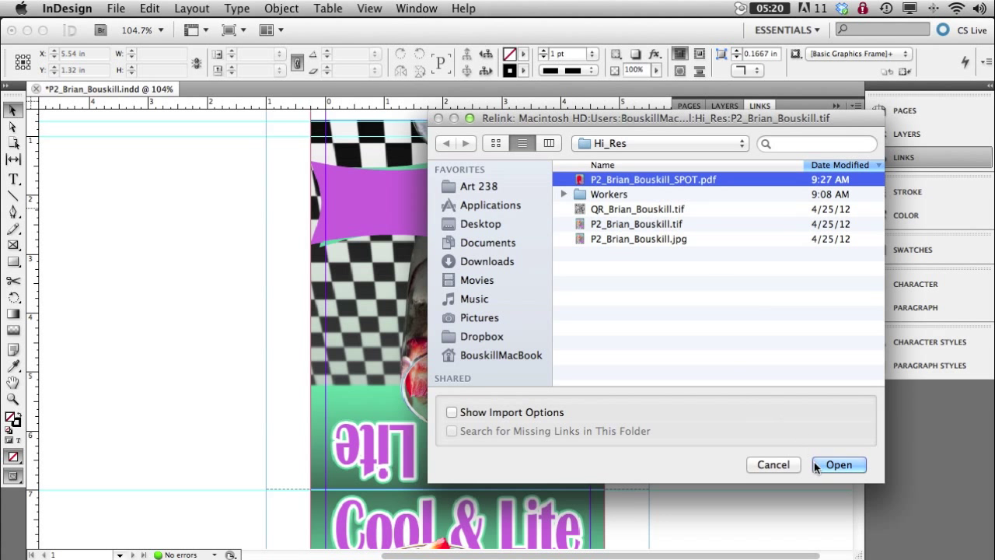
pyautogui.click(839, 464)
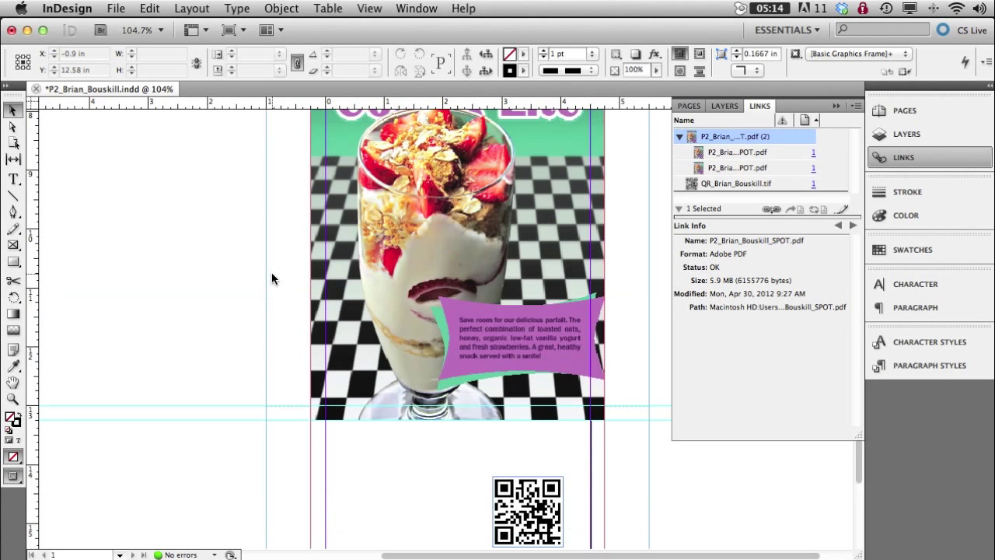
pyautogui.scroll(5, 271, 272)
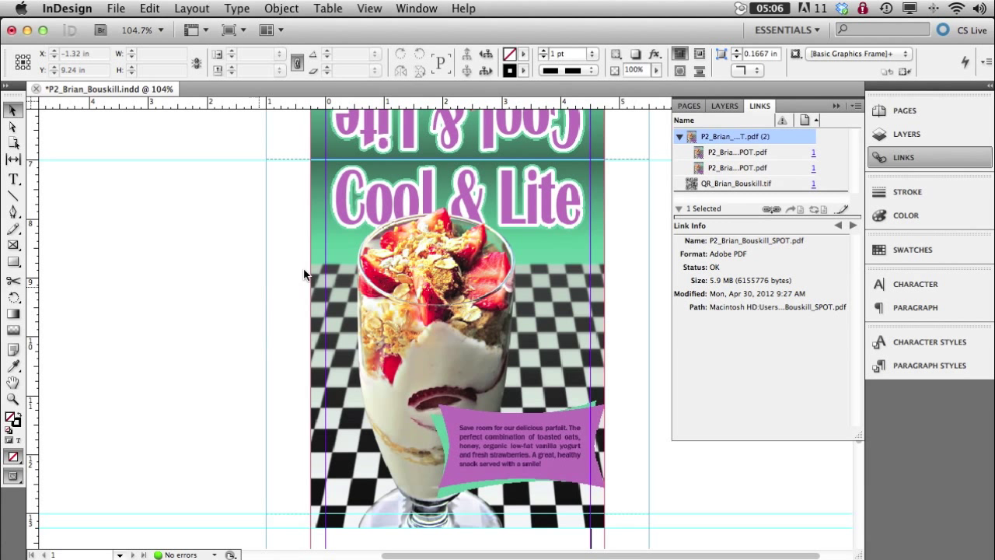
# Step: Open the Separations Preview panel and move it clear of the artwork
pyautogui.click(906, 158)
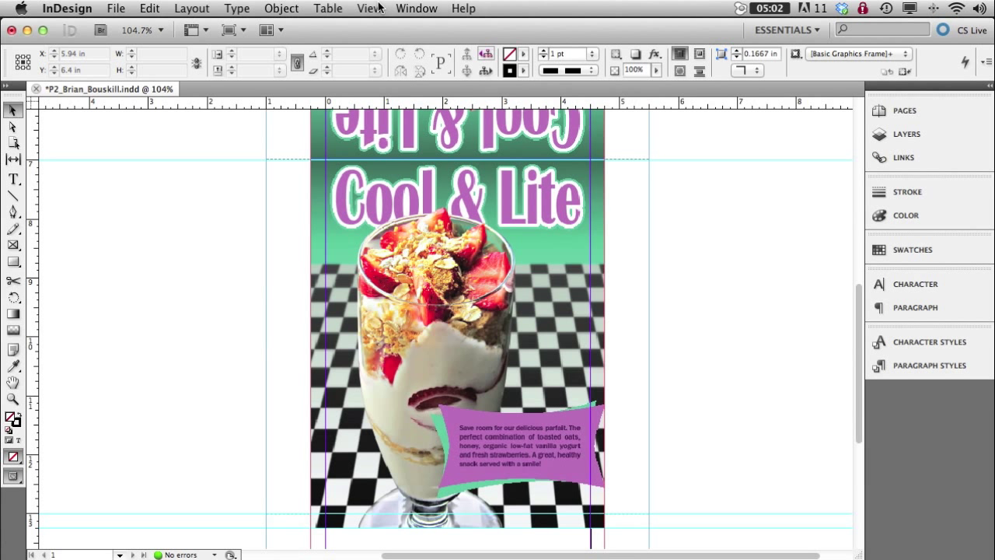
pyautogui.click(403, 8)
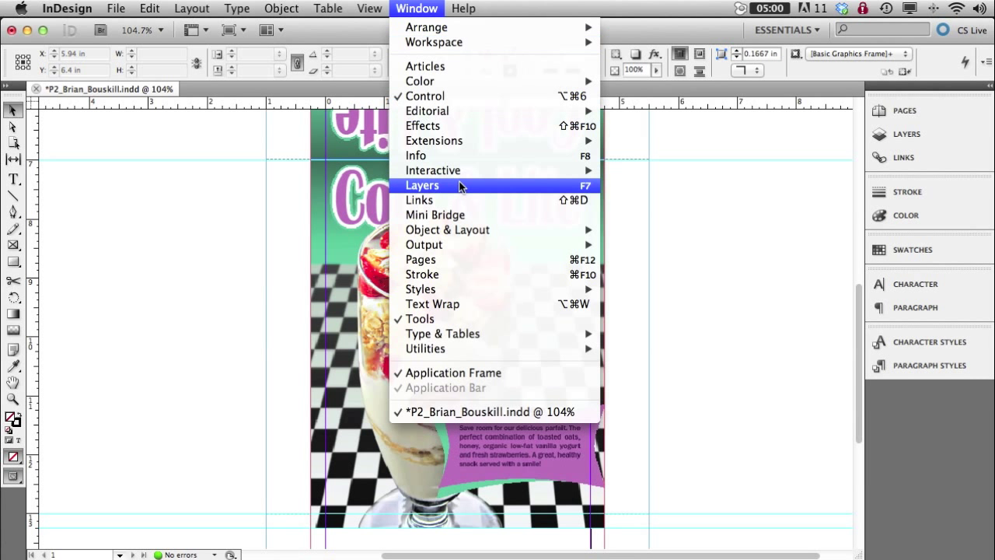
pyautogui.moveTo(459, 245)
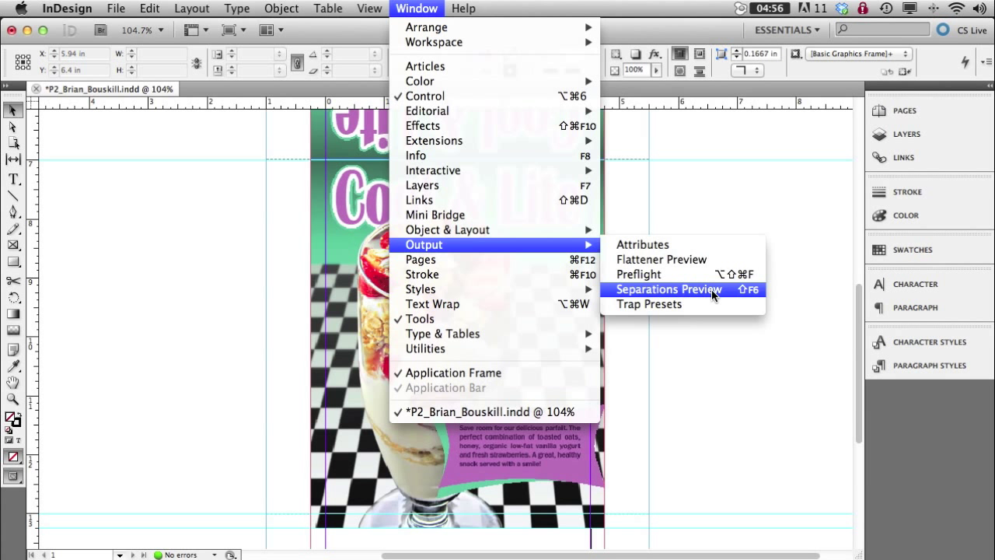
pyautogui.click(712, 291)
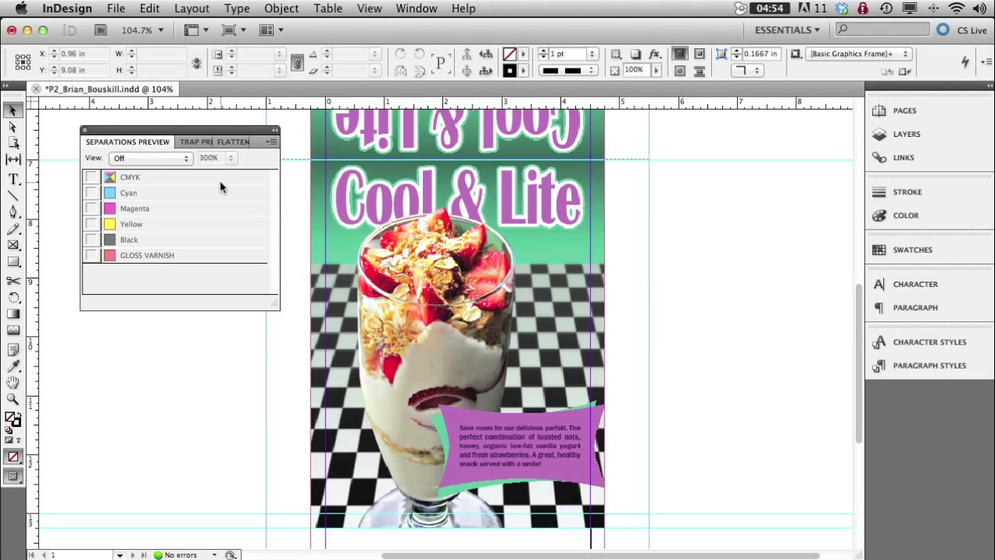
pyautogui.moveTo(198, 132); pyautogui.dragTo(172, 129)
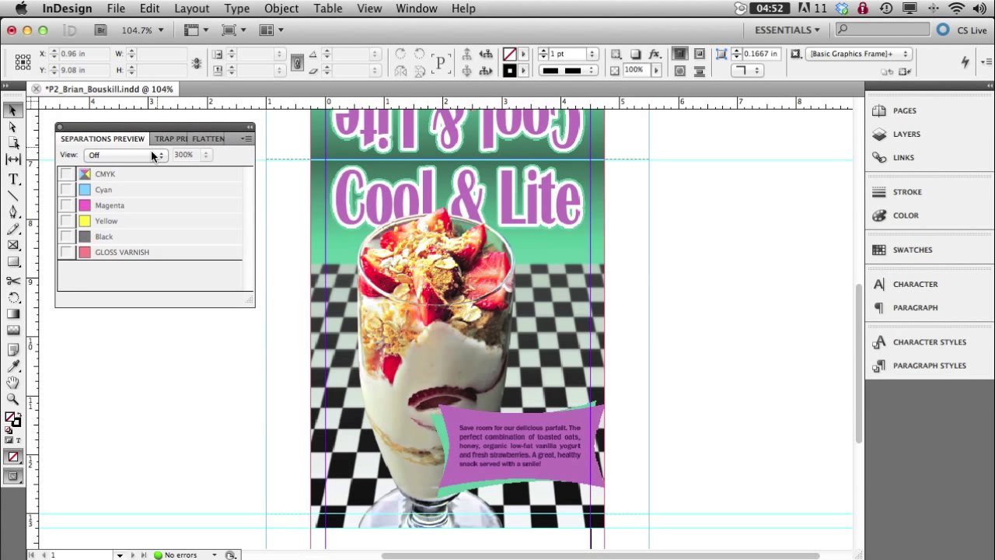
# Step: Set the view to Separations and toggle GLOSS VARNISH and CMYK plates to isolate the varnish
pyautogui.click(122, 155)
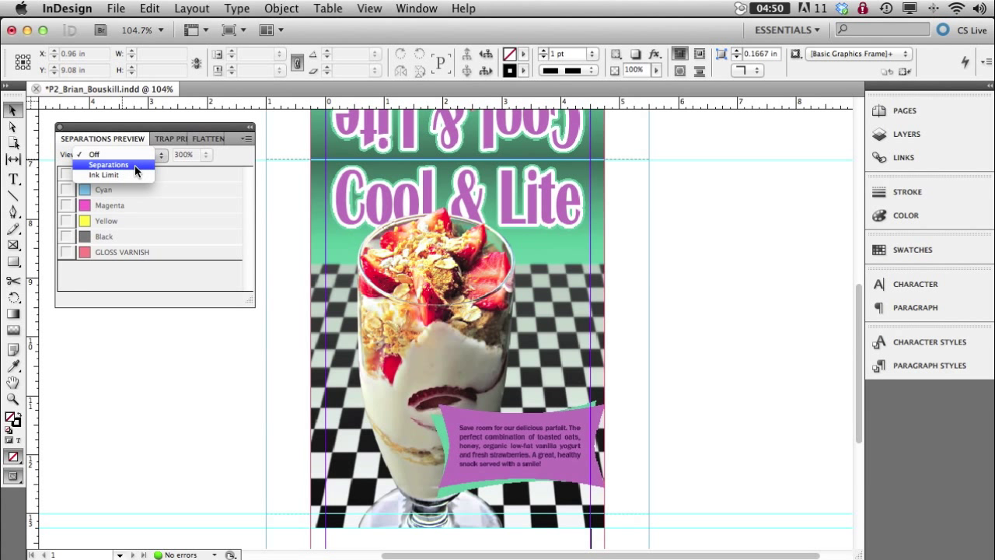
pyautogui.click(134, 165)
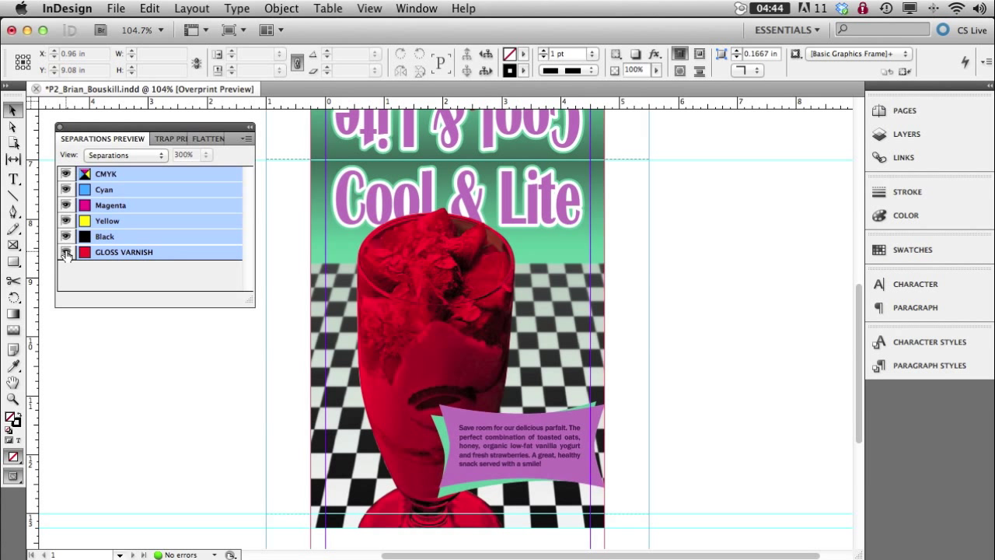
pyautogui.click(66, 252)
pyautogui.click(66, 253)
pyautogui.click(66, 174)
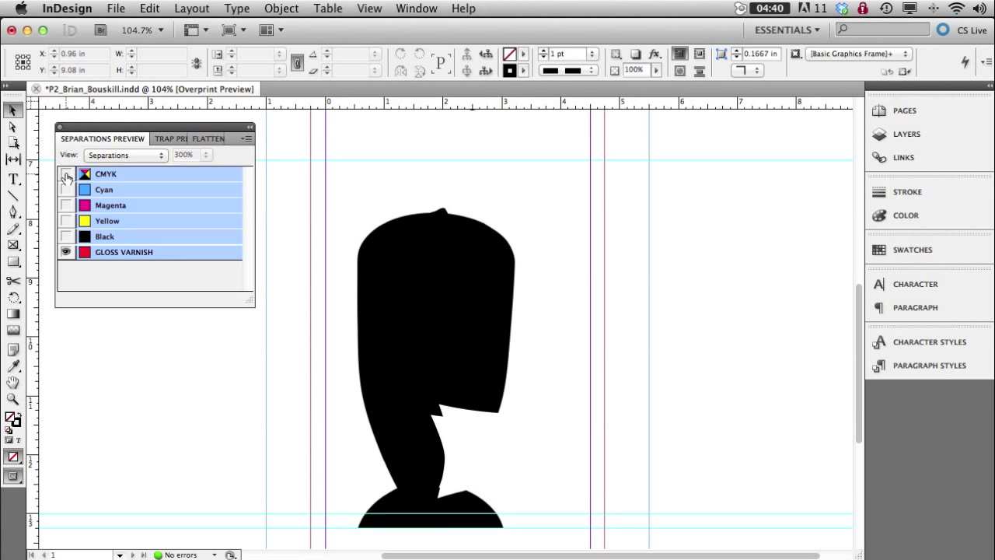
pyautogui.click(66, 174)
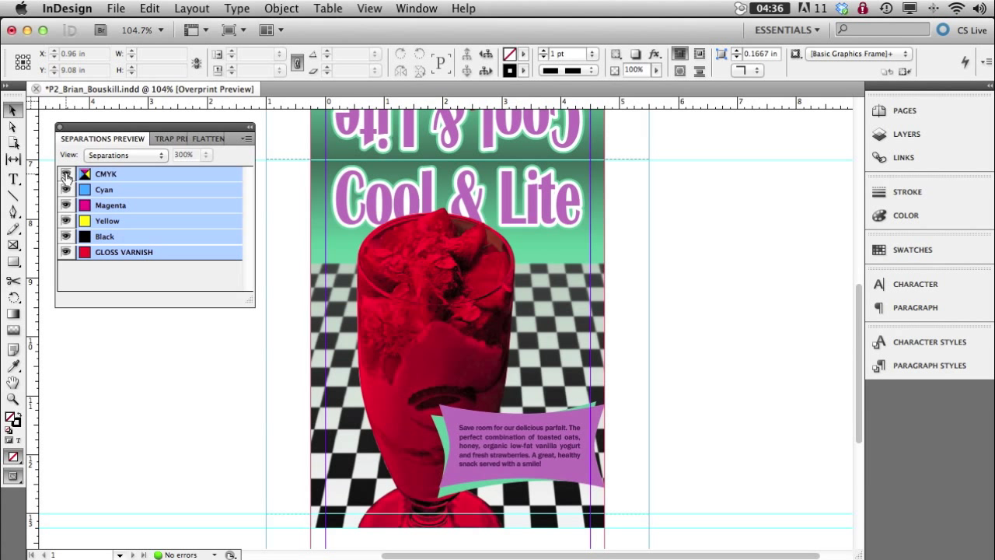
# Step: Inspect the GLOSS VARNISH swatch's ink values in the Swatches panel, then pick the Type tool
pyautogui.click(927, 248)
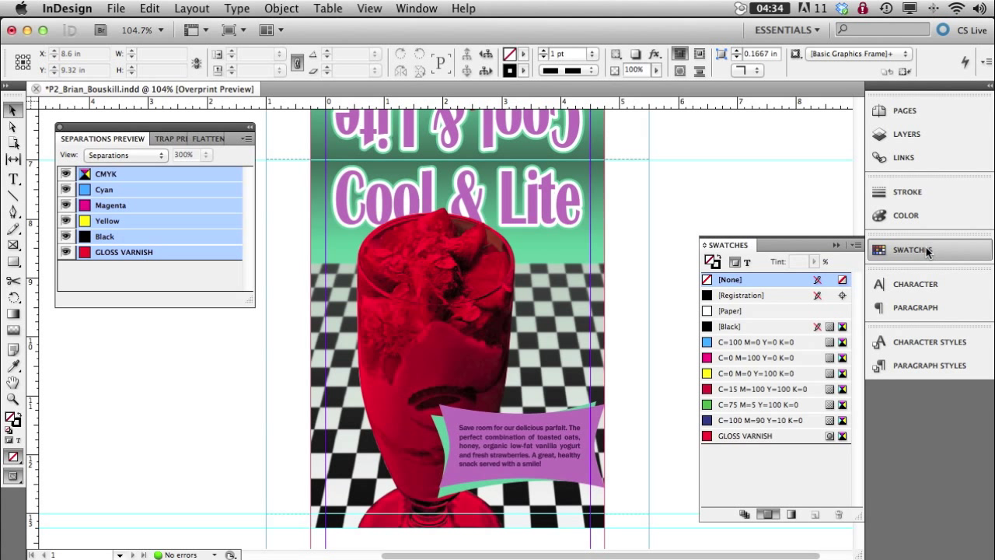
pyautogui.moveTo(766, 440)
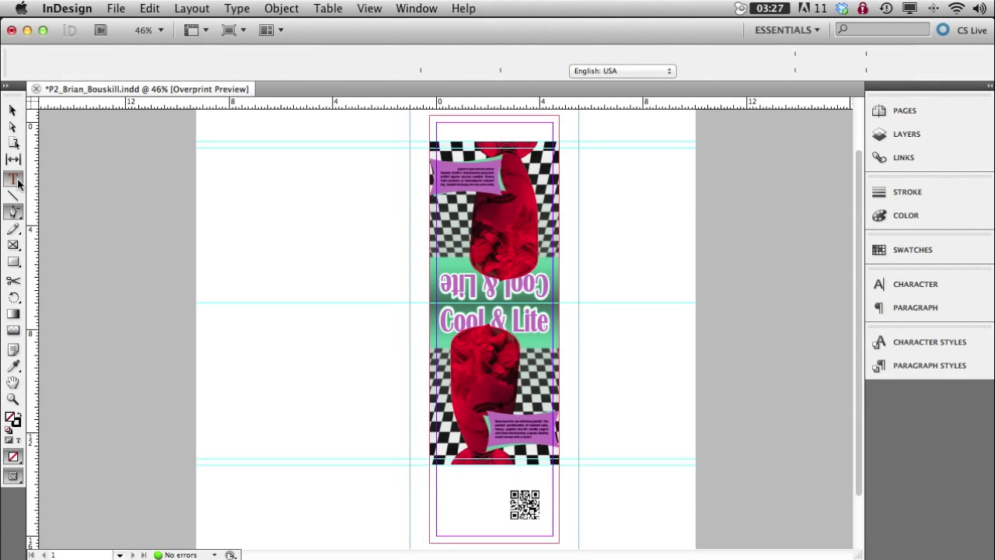
pyautogui.click(14, 178)
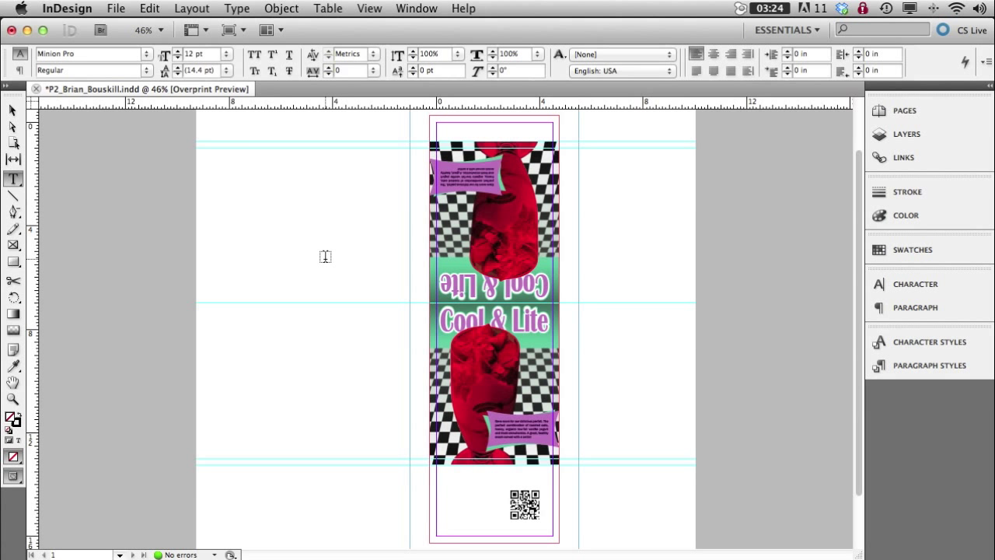
# Step: Draw a text frame on the pasteboard left of the tent and zoom in on it
pyautogui.moveTo(208, 273); pyautogui.dragTo(405, 285)
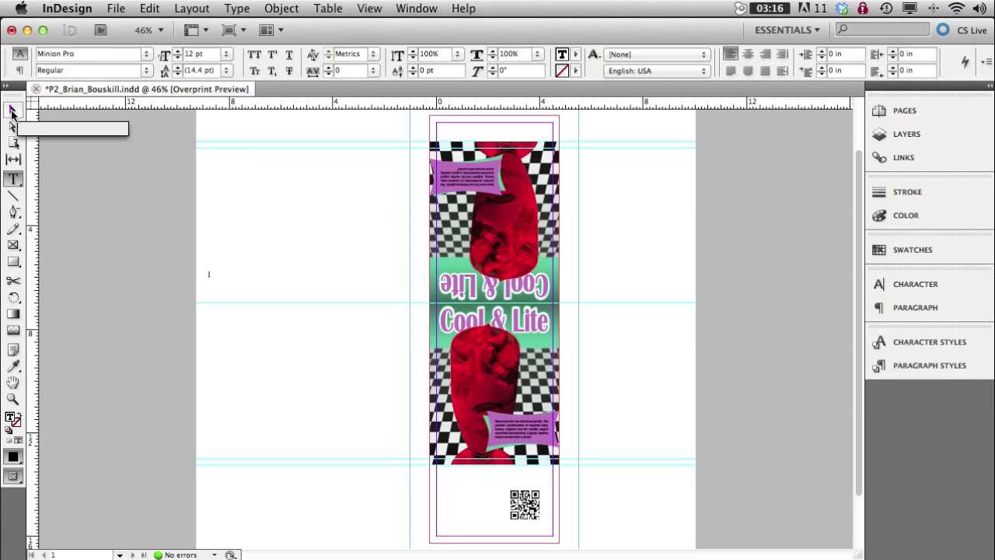
pyautogui.click(13, 111)
pyautogui.press('super+space')
pyautogui.moveTo(179, 249); pyautogui.dragTo(411, 314)
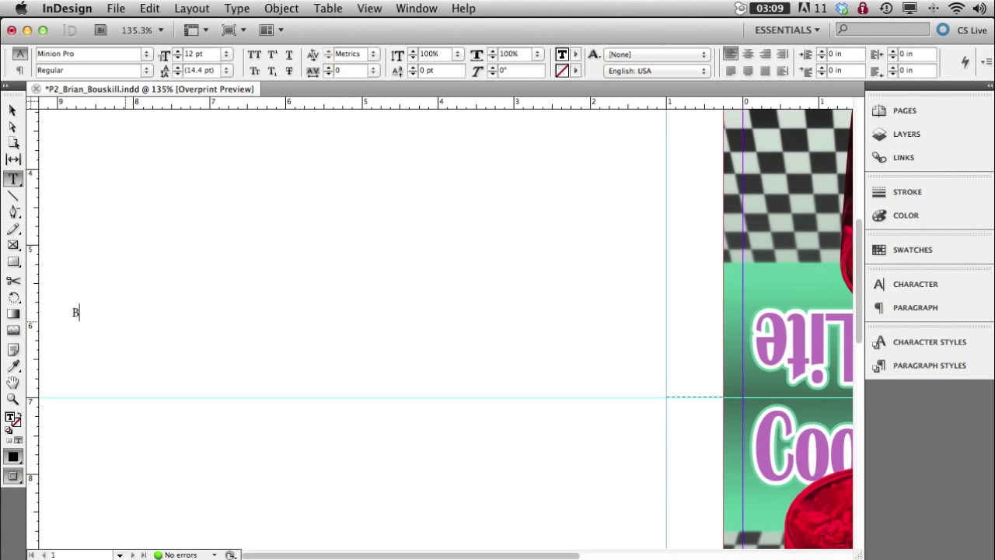
# Step: Type the designer's name, 'Project #2 - Art238' and 'CMYK GLOSS VARNISH' into the frame
pyautogui.write('ri')
pyautogui.write('an')
pyautogui.write(' Bou')
pyautogui.write('sk')
pyautogui.write('Pro')
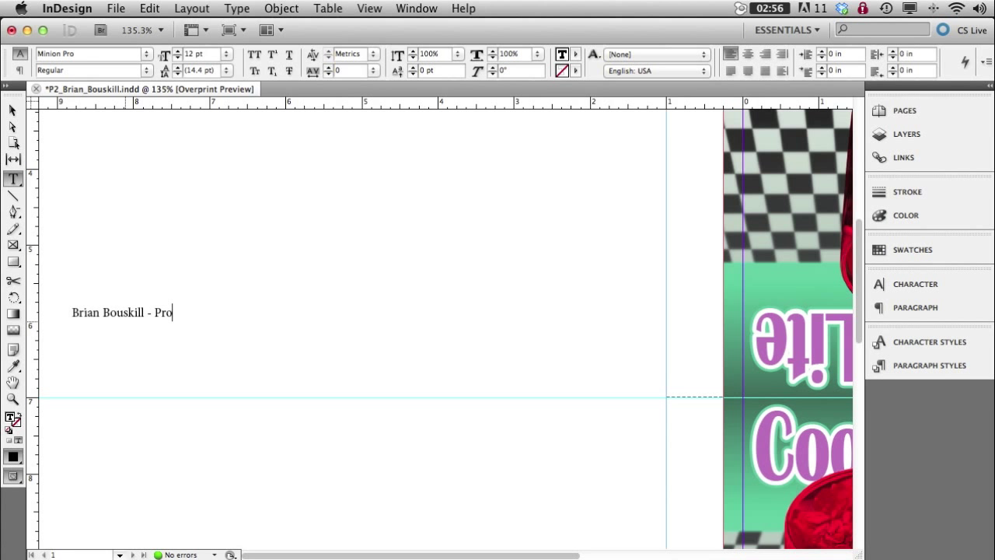
pyautogui.write('ject #2 - Art23')
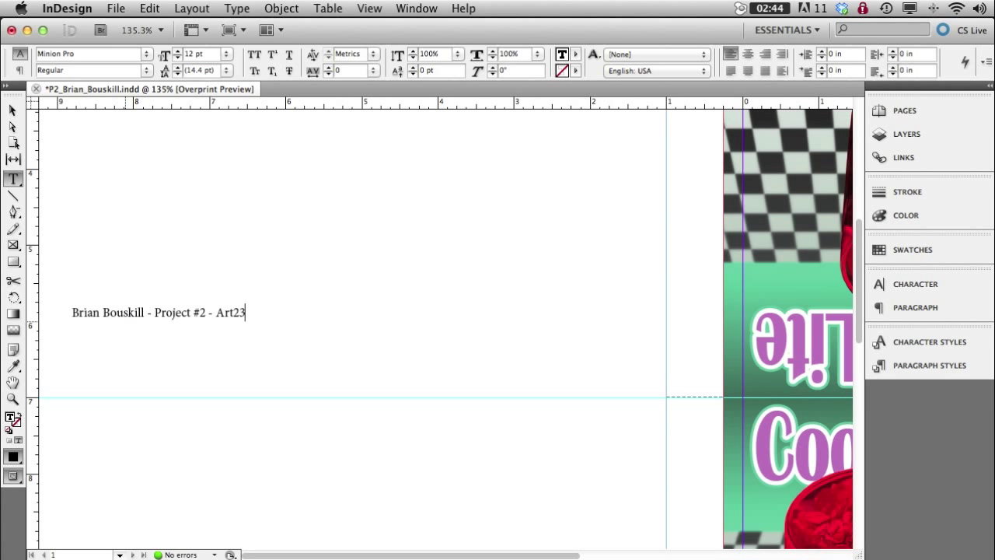
pyautogui.write('8')
pyautogui.write(' -')
pyautogui.press('BackSpace')
pyautogui.press('BackSpace')
pyautogui.write('CM')
pyautogui.write('YK  GLOSS VARNISH')
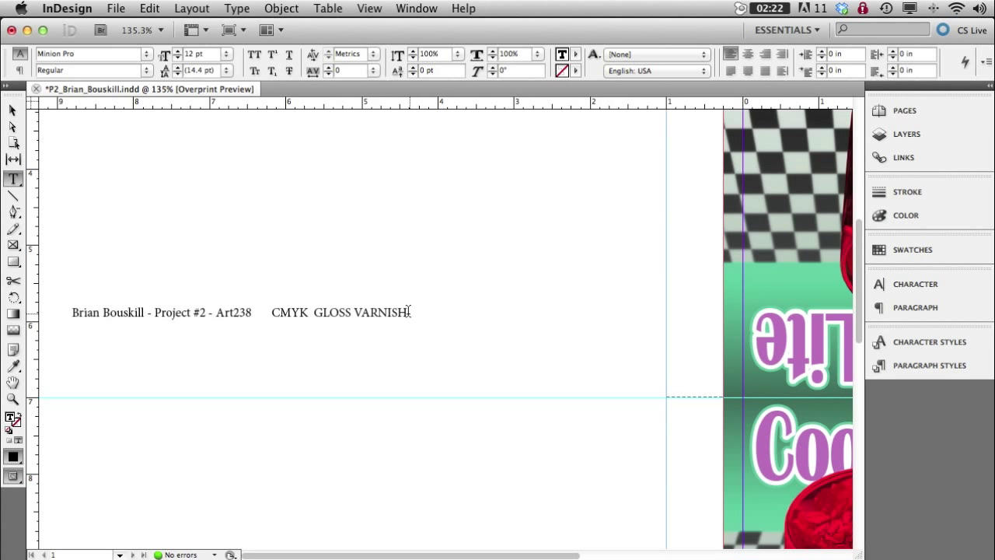
# Step: Set all the slug text to Helvetica at 20 pt
pyautogui.press('super+a')
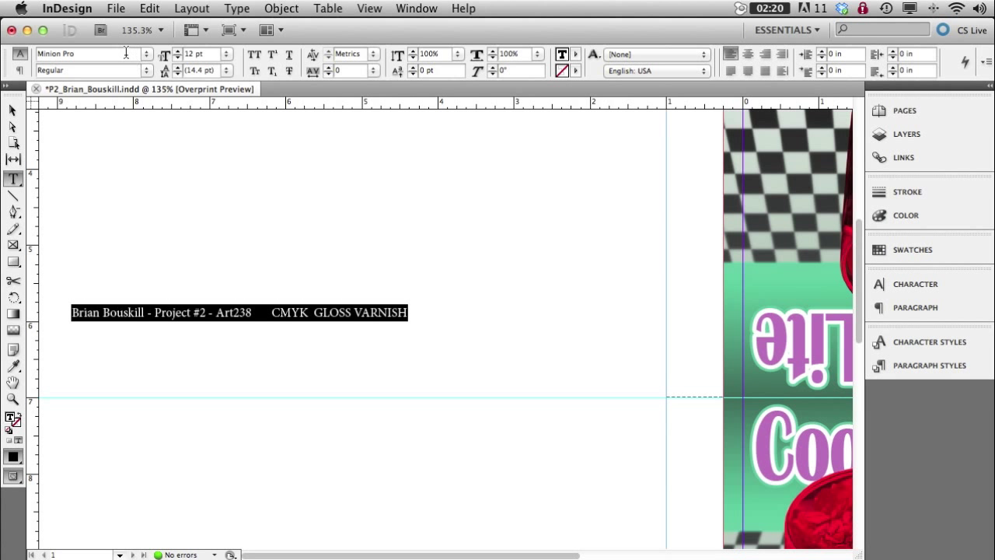
pyautogui.moveTo(124, 54); pyautogui.dragTo(29, 53)
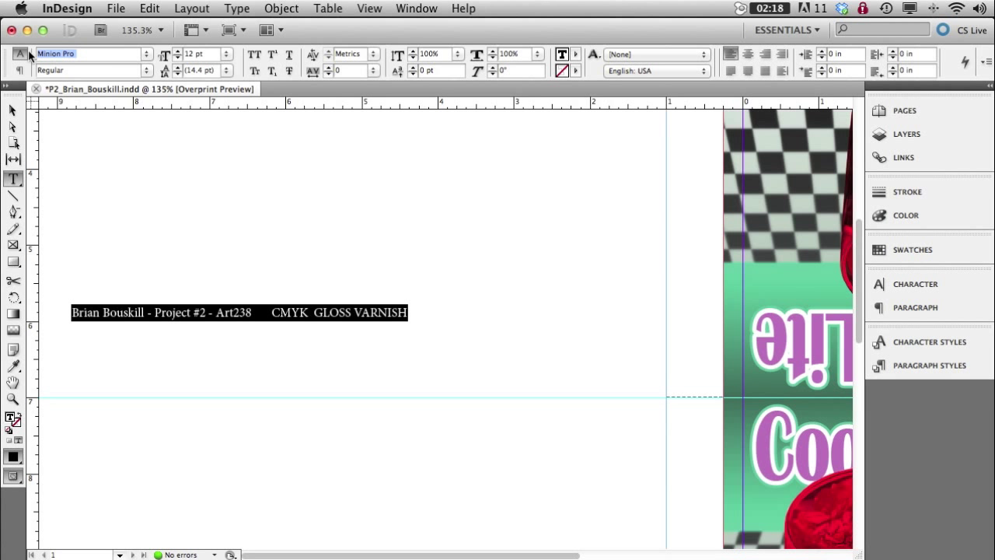
pyautogui.write('Helvetica')
pyautogui.press('Return')
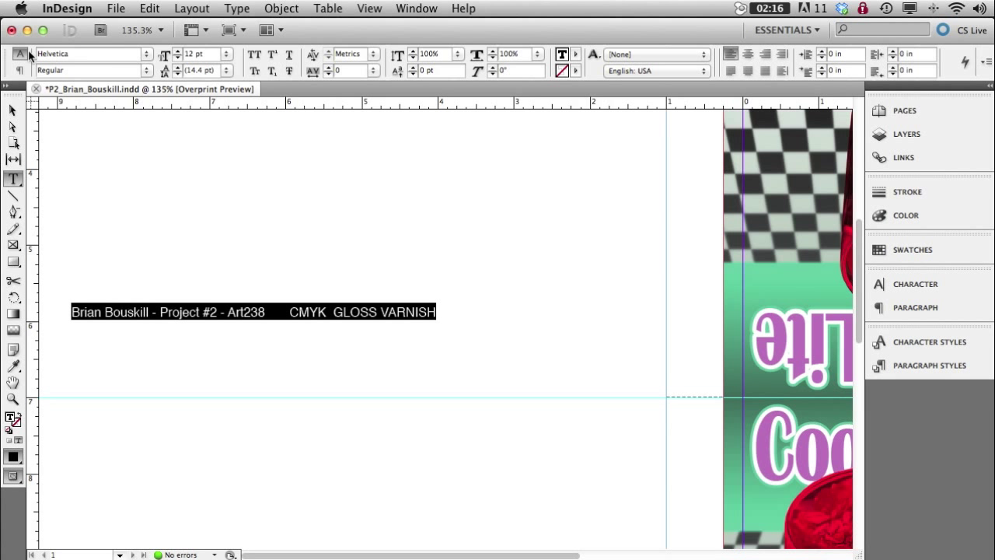
pyautogui.click(293, 310)
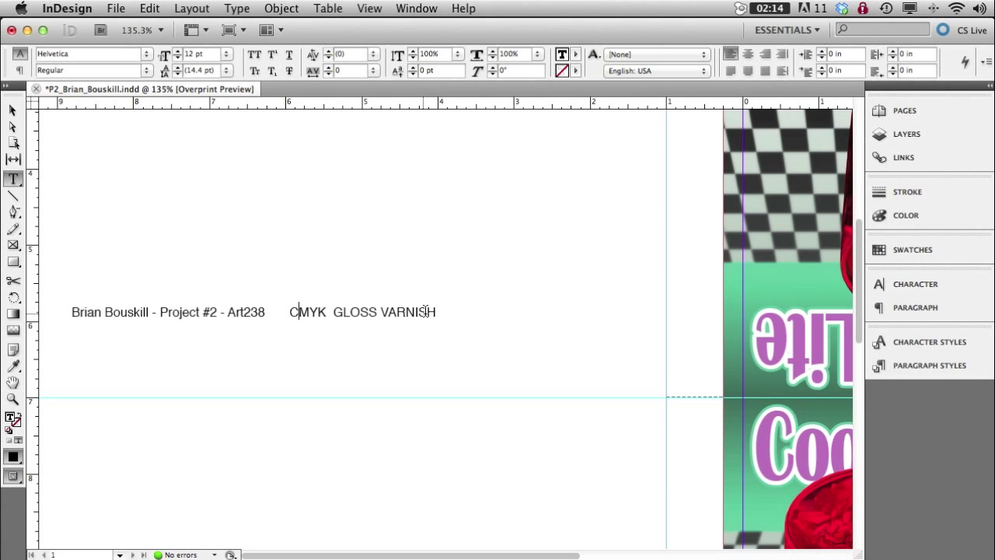
pyautogui.moveTo(443, 314); pyautogui.dragTo(49, 314)
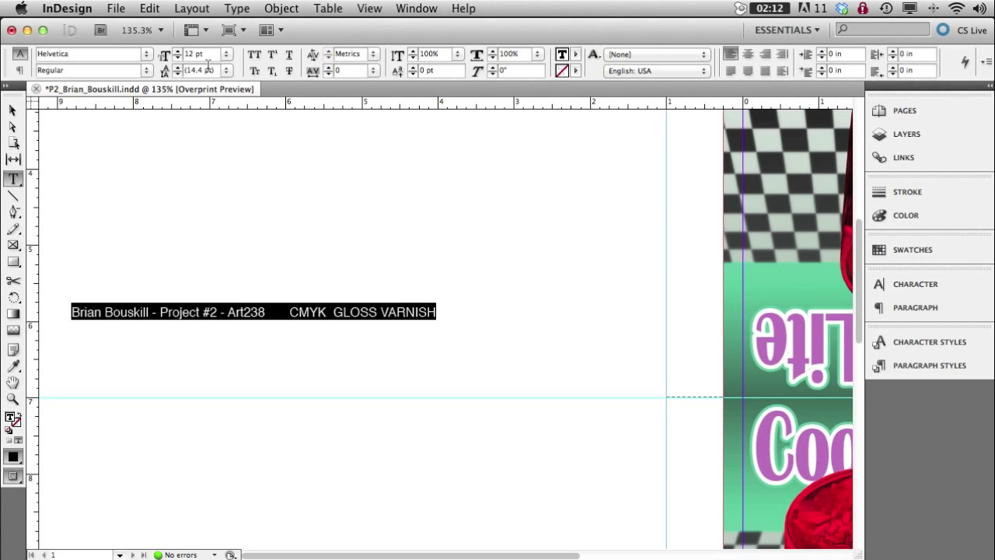
pyautogui.click(168, 56)
pyautogui.write('20')
pyautogui.press('Return')
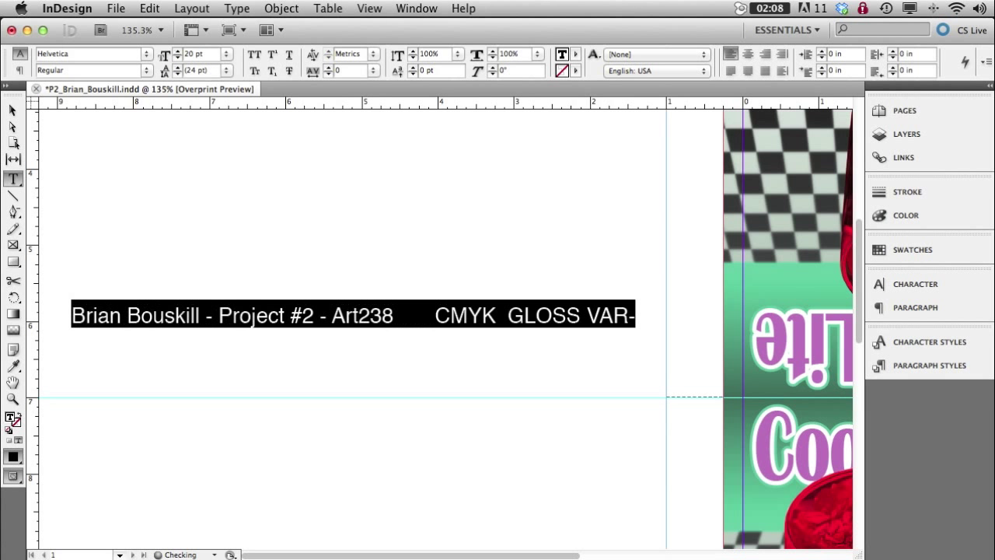
# Step: Widen the text frame so the line fits and make 'CMYK GLOSS VARNISH' bold
pyautogui.click(12, 111)
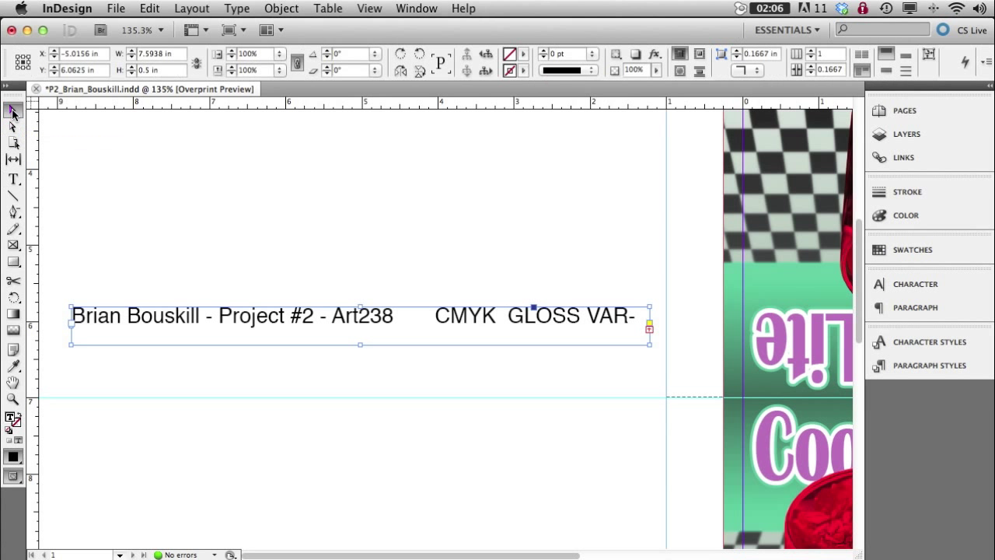
pyautogui.moveTo(650, 347); pyautogui.dragTo(768, 340)
pyautogui.doubleClick(518, 315)
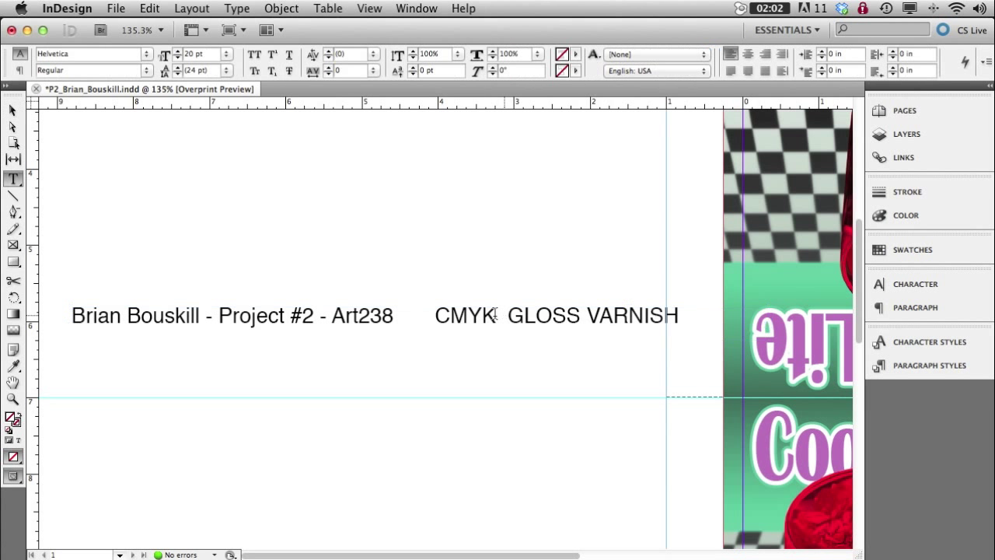
pyautogui.moveTo(434, 315); pyautogui.dragTo(682, 315)
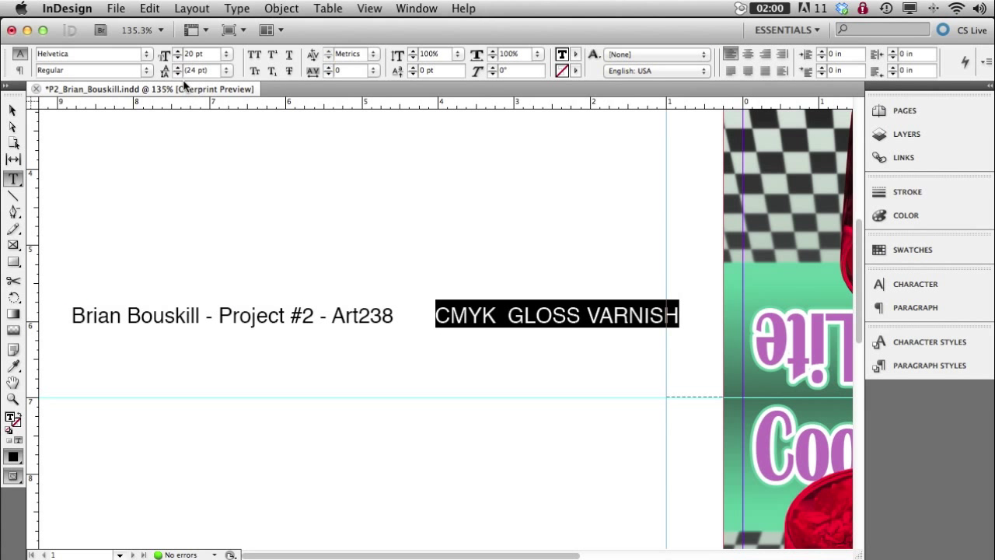
pyautogui.click(147, 69)
pyautogui.click(130, 99)
# Step: Colour the words 'GLOSS VARNISH' with the GLOSS VARNISH swatch
pyautogui.moveTo(508, 315); pyautogui.dragTo(693, 320)
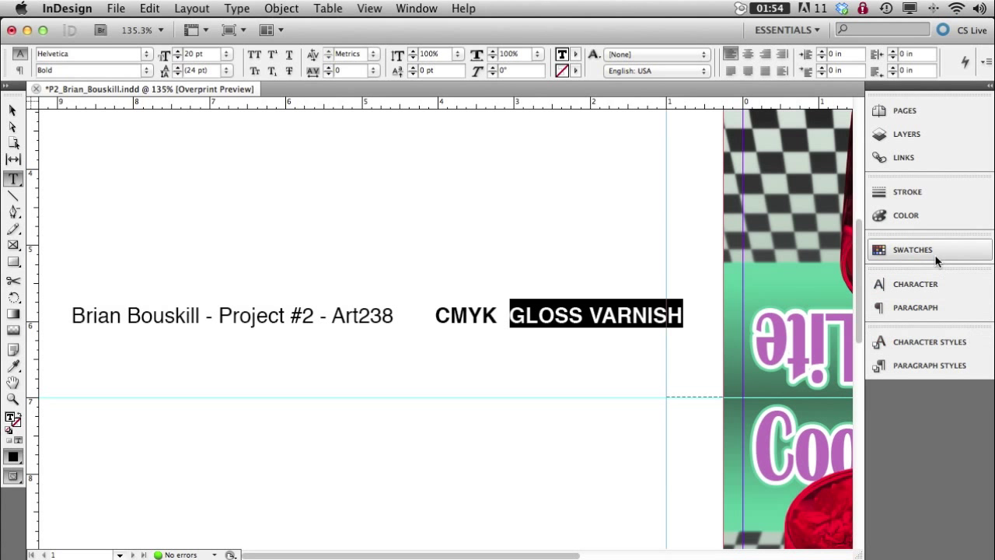
pyautogui.click(937, 259)
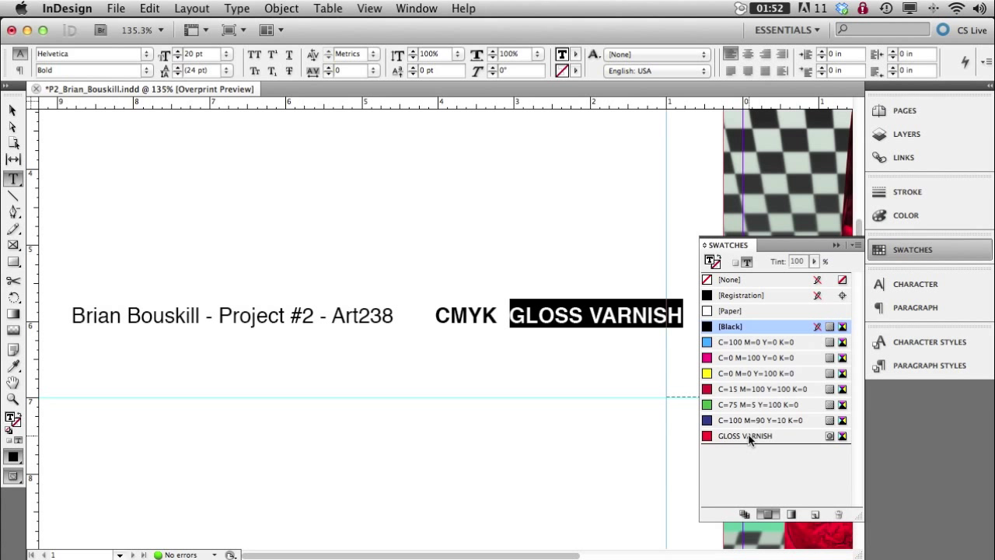
pyautogui.click(749, 437)
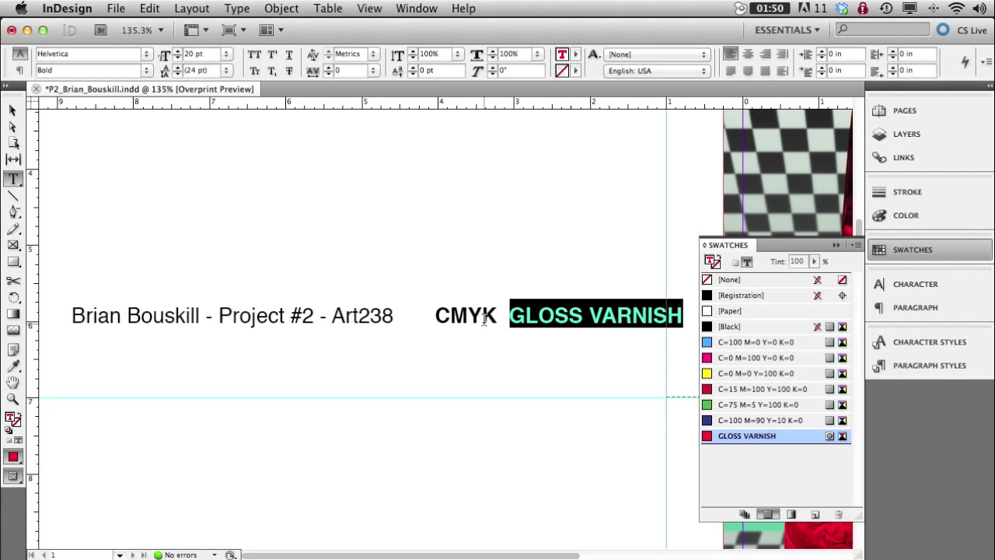
# Step: Colour the C, M and Y letters cyan, magenta and yellow, then close Swatches
pyautogui.moveTo(482, 315); pyautogui.dragTo(498, 315)
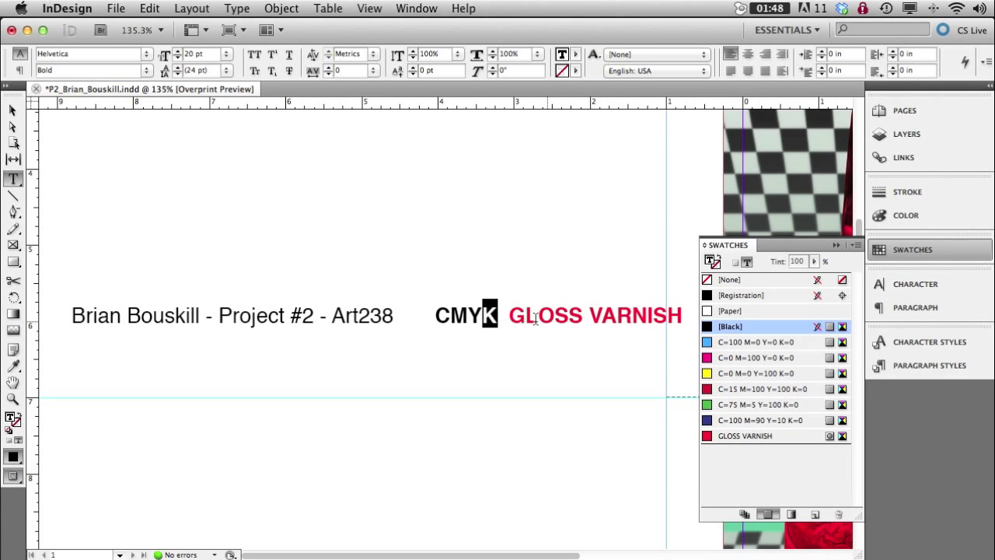
pyautogui.moveTo(469, 315)
pyautogui.mouseDown()
pyautogui.moveTo(481, 315)
pyautogui.moveTo(468, 315)
pyautogui.mouseUp()
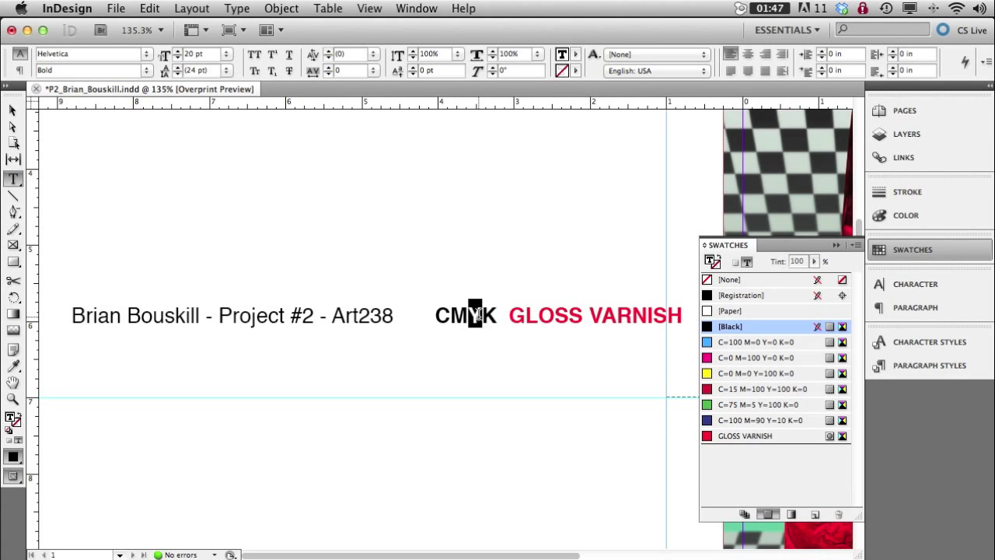
pyautogui.click(736, 373)
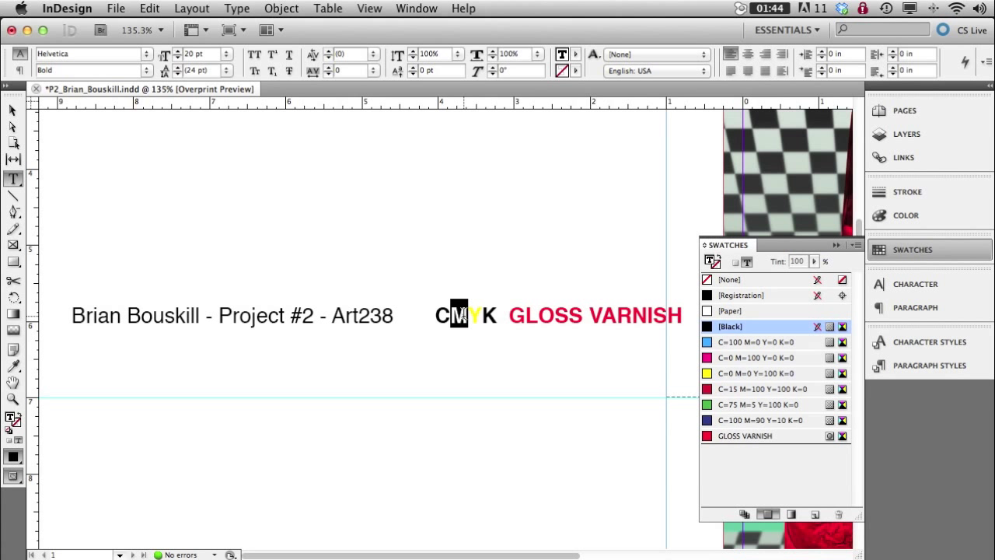
pyautogui.click(731, 393)
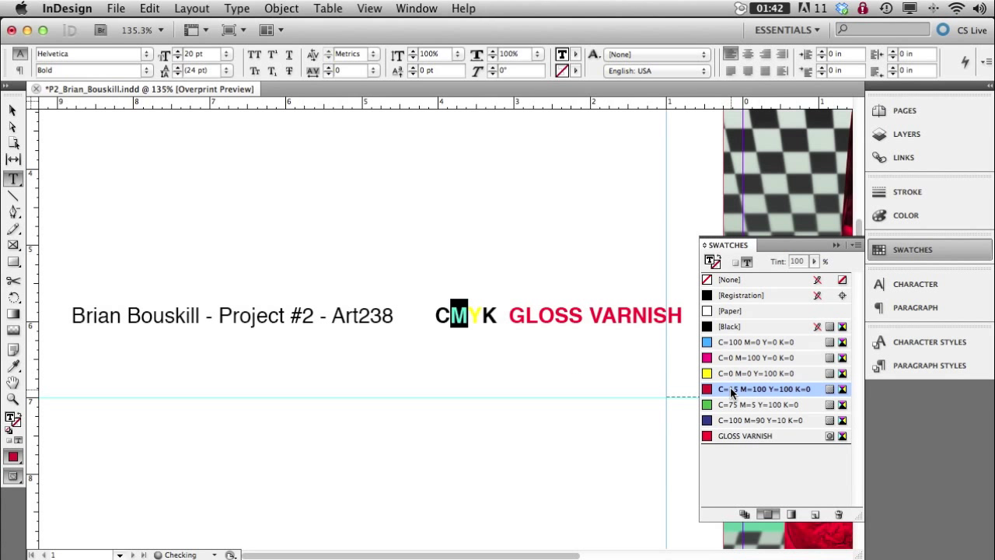
pyautogui.click(735, 359)
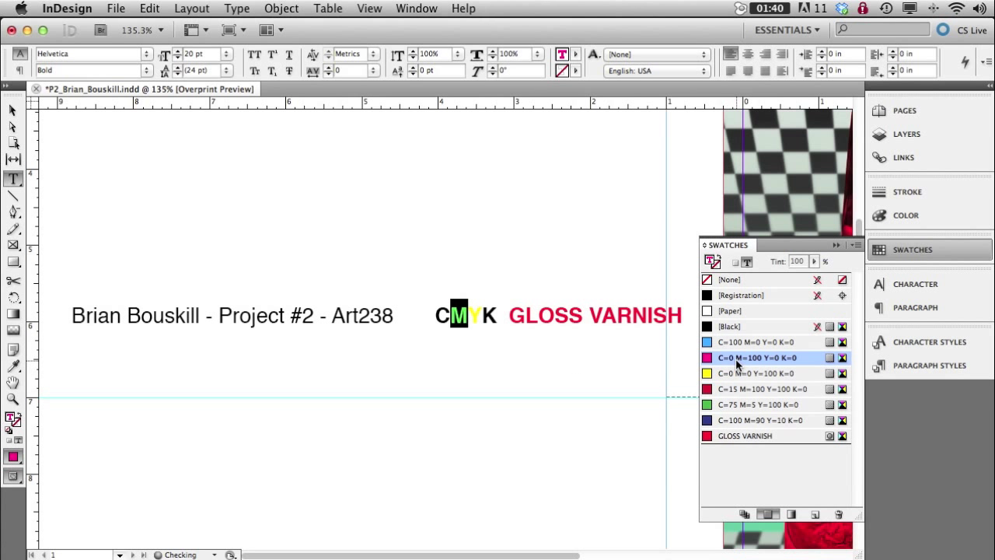
pyautogui.moveTo(442, 314); pyautogui.dragTo(451, 315)
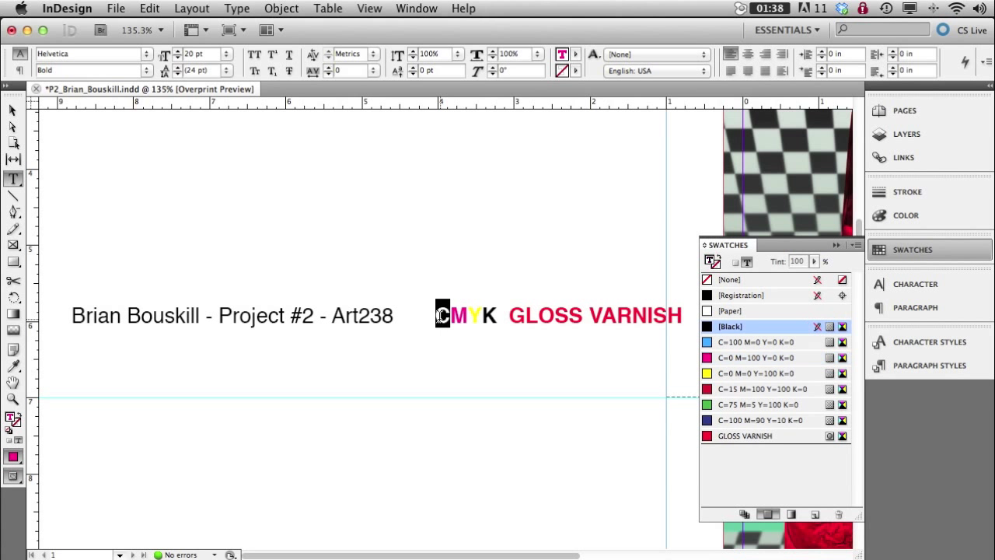
pyautogui.click(747, 343)
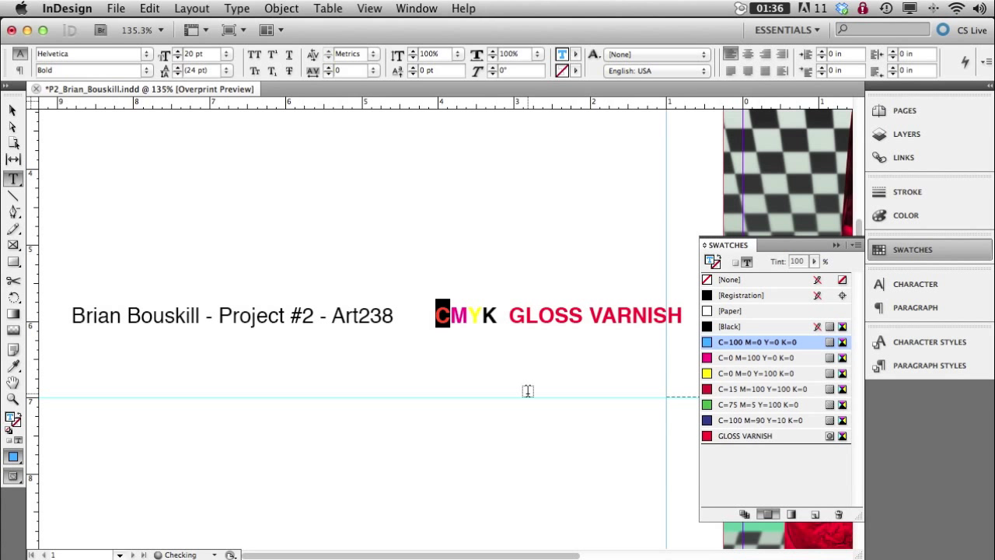
pyautogui.click(12, 110)
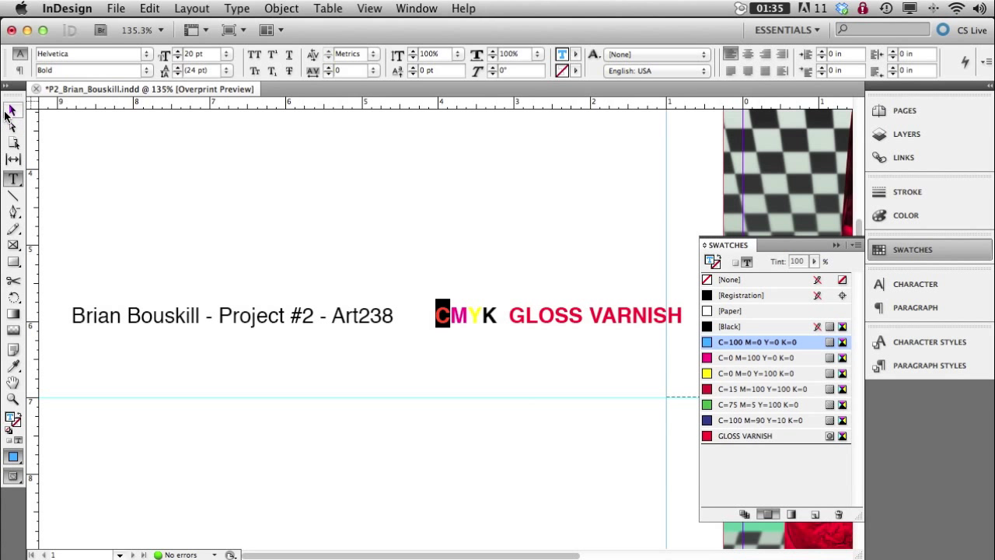
pyautogui.click(158, 180)
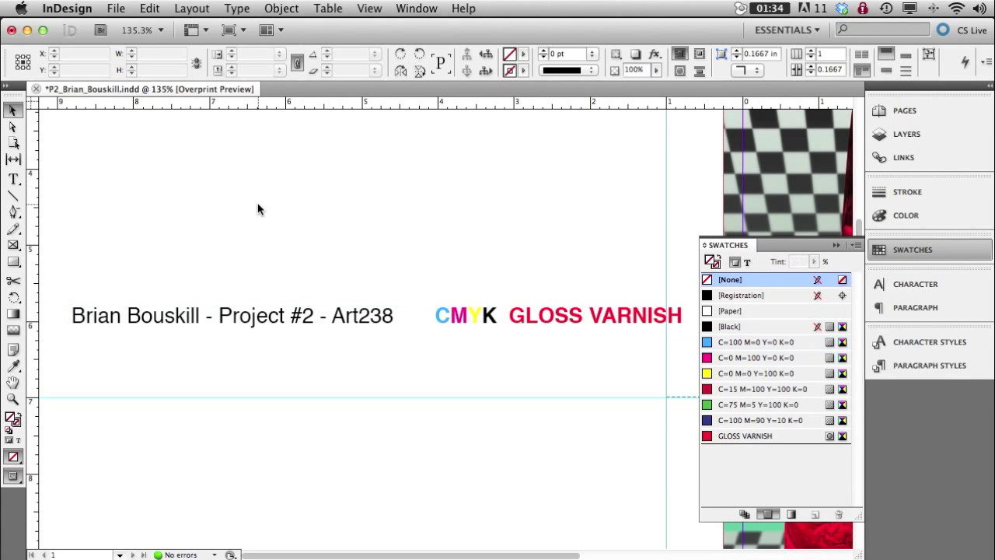
pyautogui.click(881, 250)
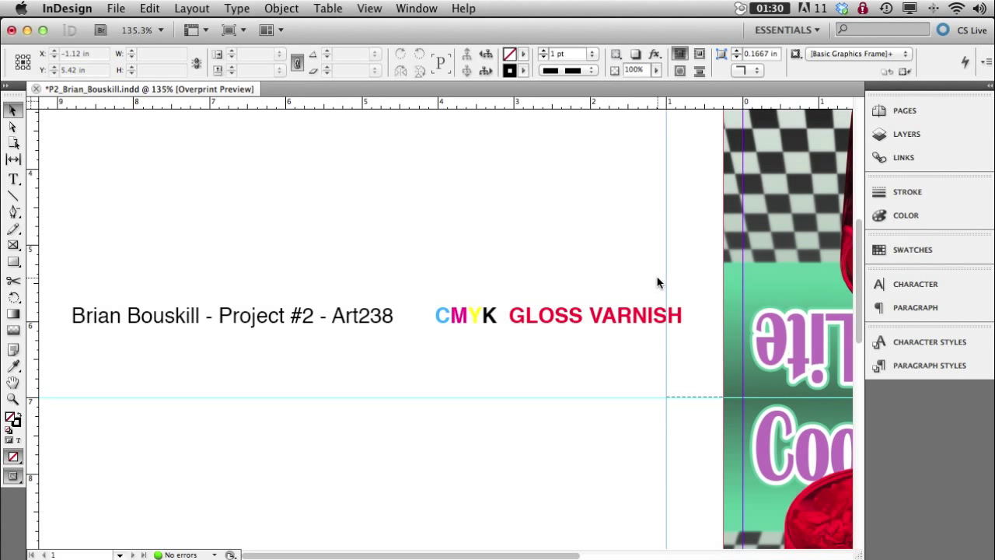
# Step: Rotate the slug frame 90° counterclockwise and place it beside the tent's right edge
pyautogui.press('super+0')
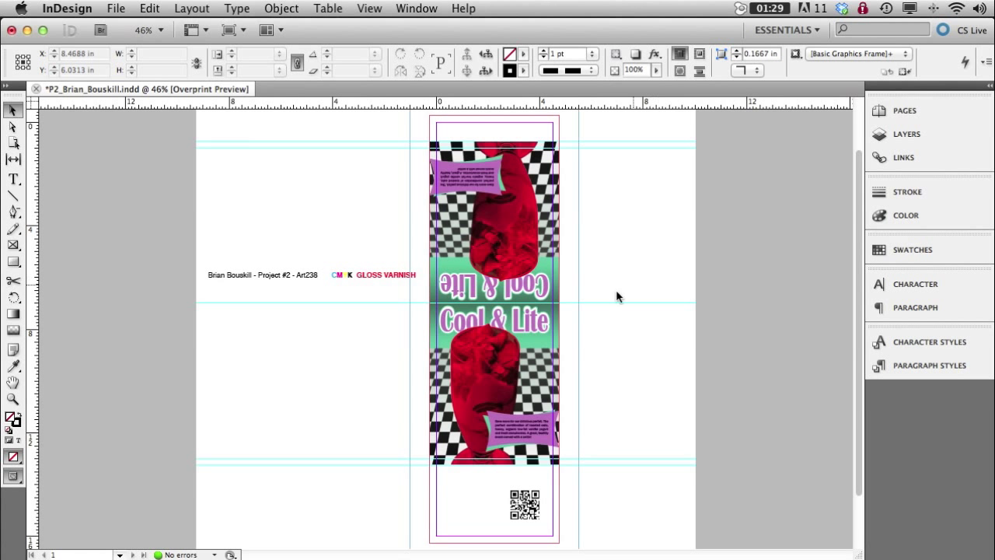
pyautogui.click(317, 277)
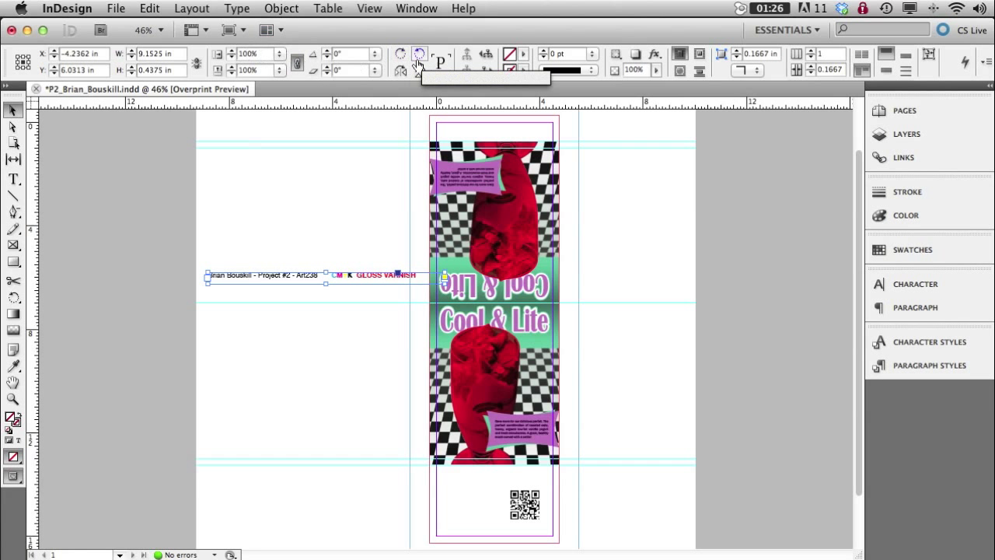
pyautogui.click(420, 53)
pyautogui.moveTo(324, 330); pyautogui.dragTo(565, 357)
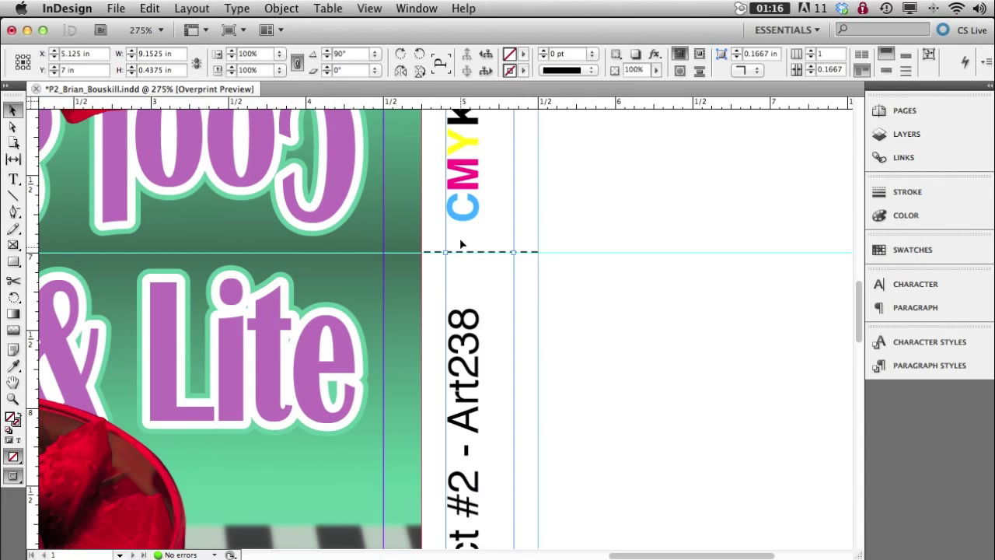
pyautogui.click(636, 374)
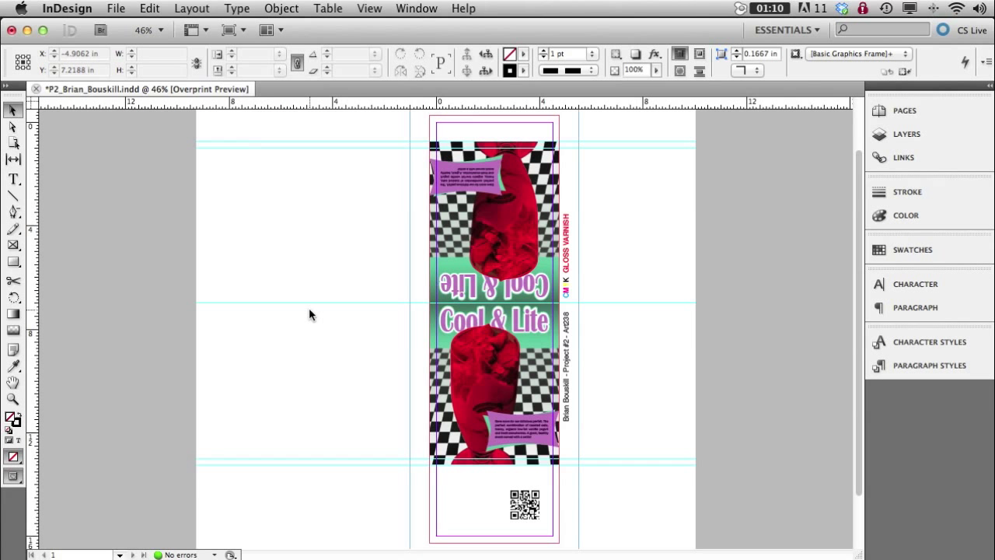
# Step: Start a PDF export and add '_SPOT' to the file name before .pdf
pyautogui.click(116, 9)
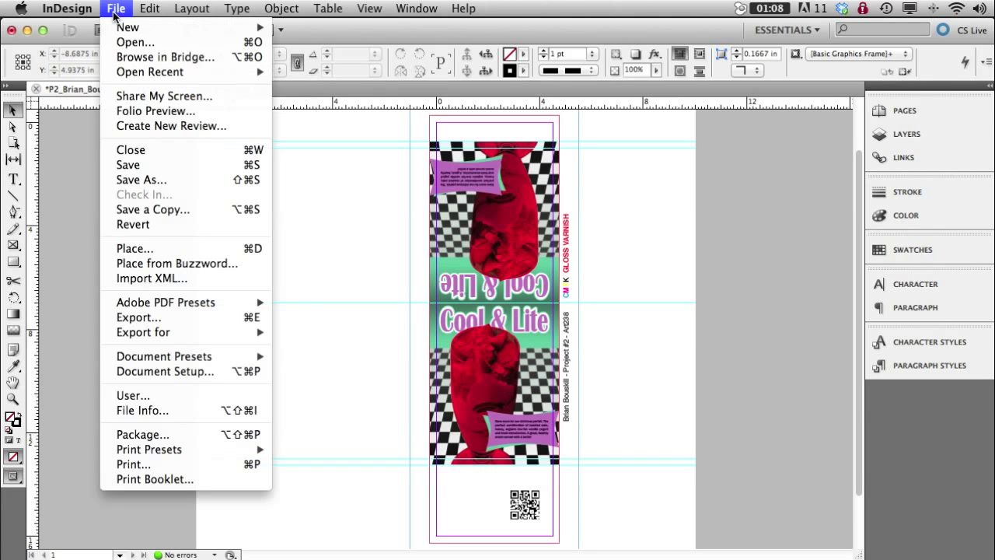
pyautogui.click(120, 318)
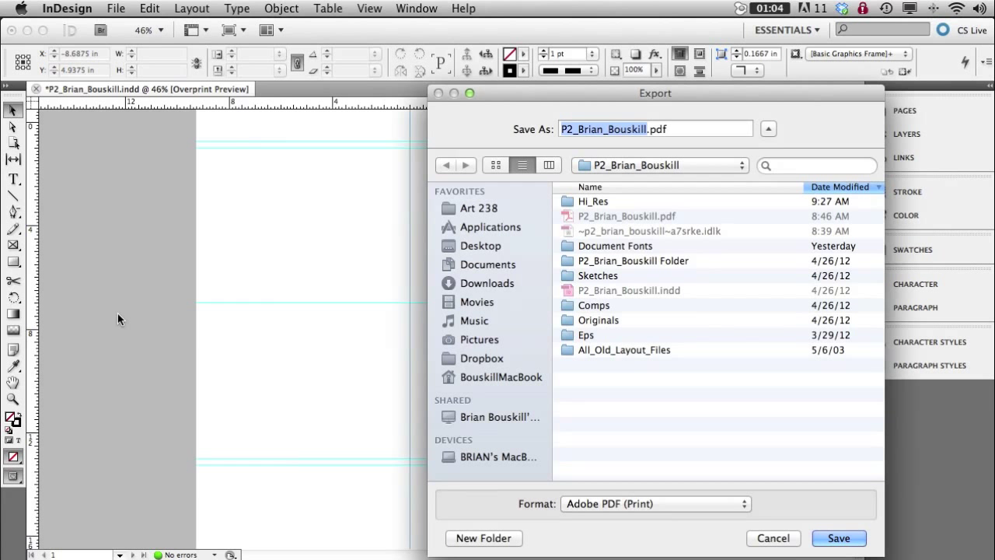
pyautogui.moveTo(588, 96); pyautogui.dragTo(480, 119)
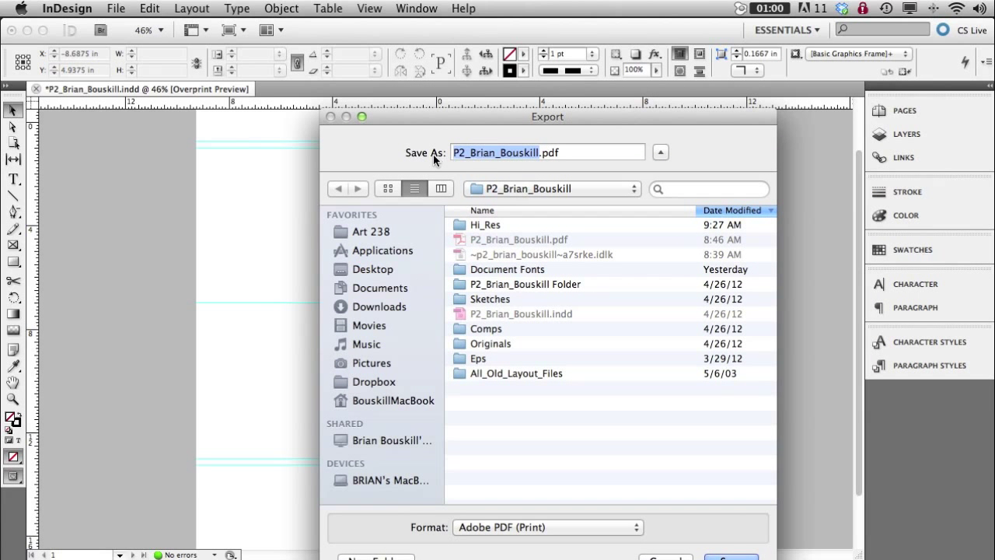
pyautogui.click(539, 154)
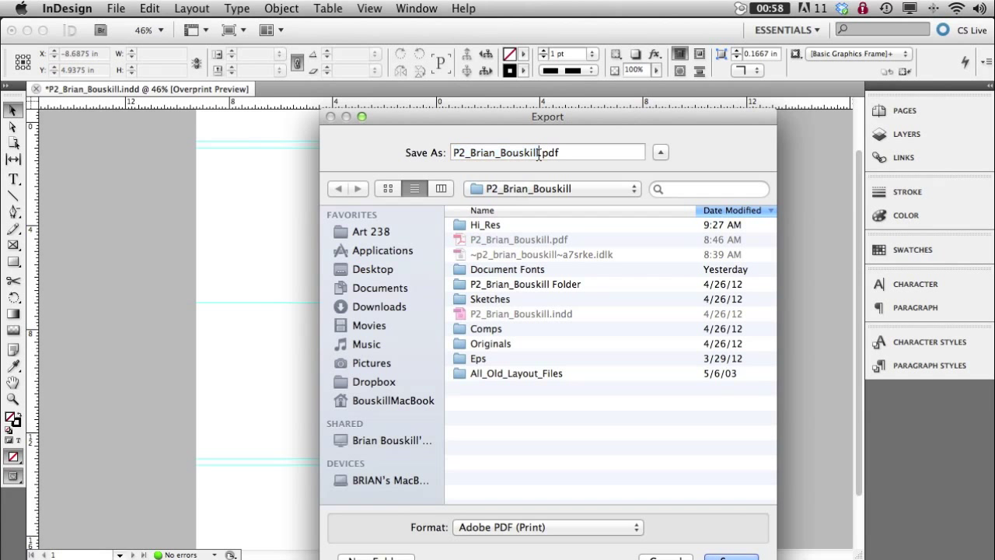
pyautogui.write('_SPOT')
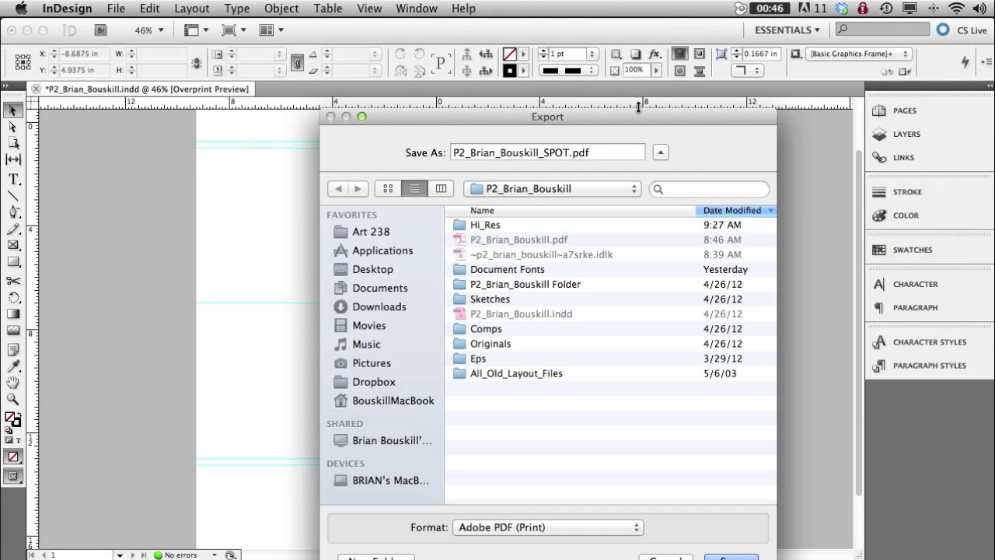
pyautogui.moveTo(639, 120); pyautogui.dragTo(602, 76)
# Step: Confirm the file name and choose the [PDFX1a 2001] export preset
pyautogui.click(694, 518)
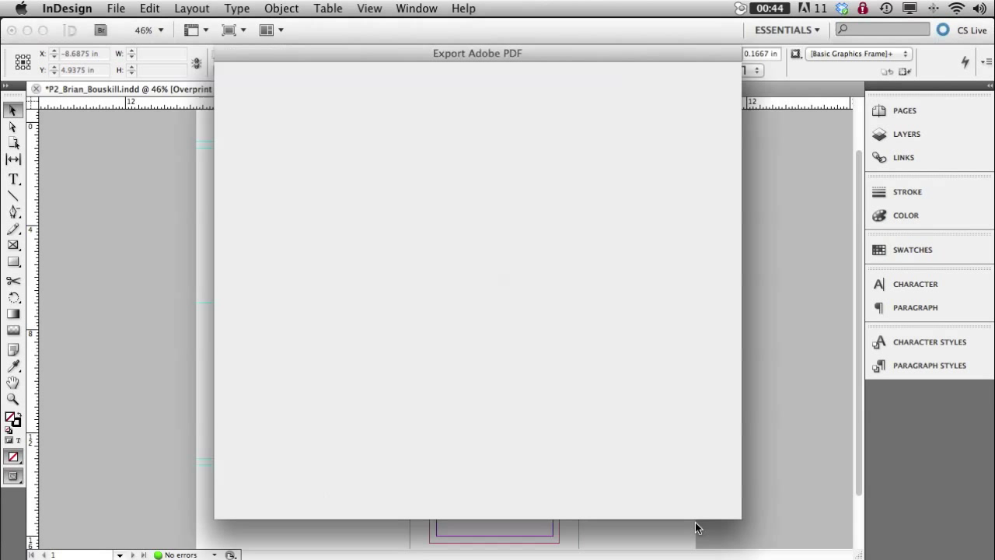
pyautogui.click(361, 80)
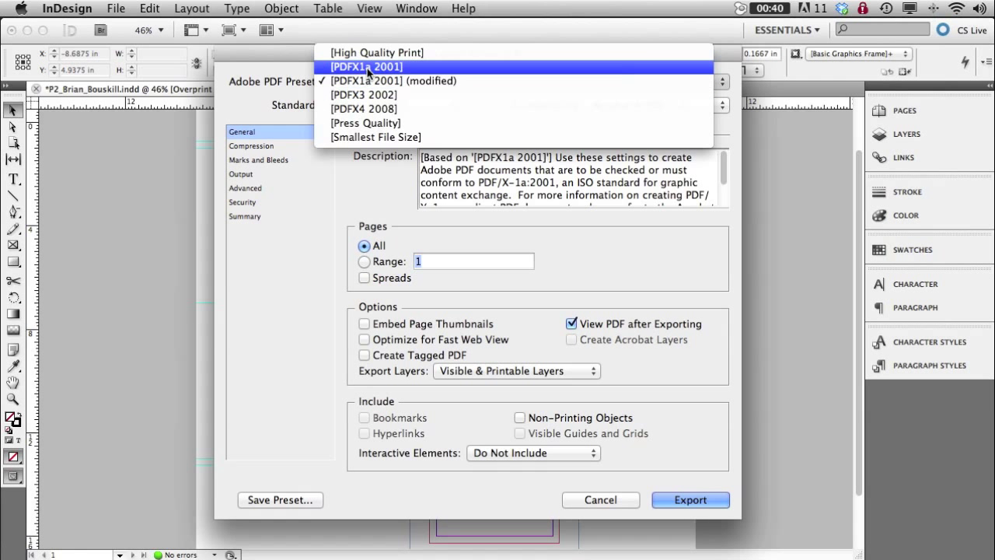
pyautogui.click(369, 68)
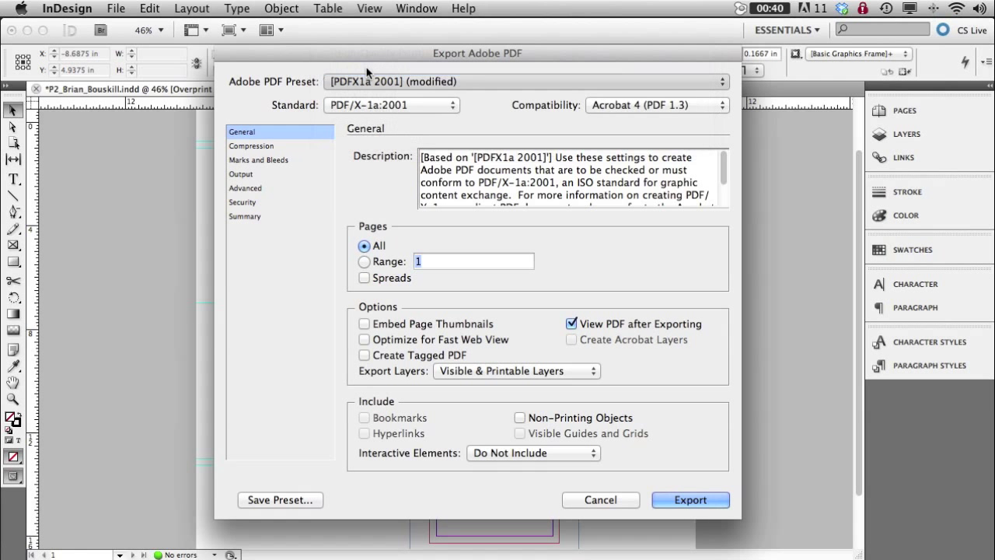
# Step: Enable all printer's marks, document bleed and slug with 0.25 in offset, then export
pyautogui.click(261, 159)
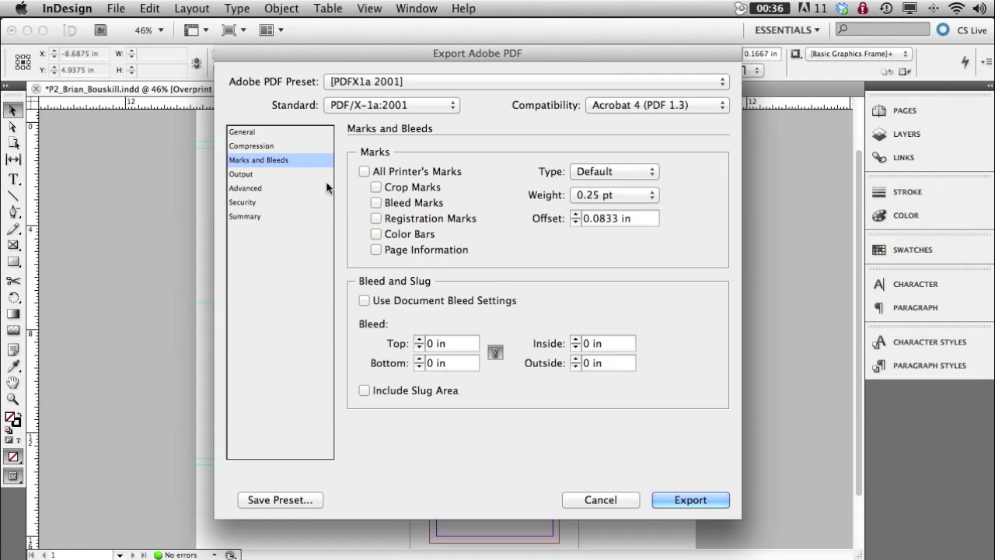
pyautogui.click(365, 172)
pyautogui.click(364, 300)
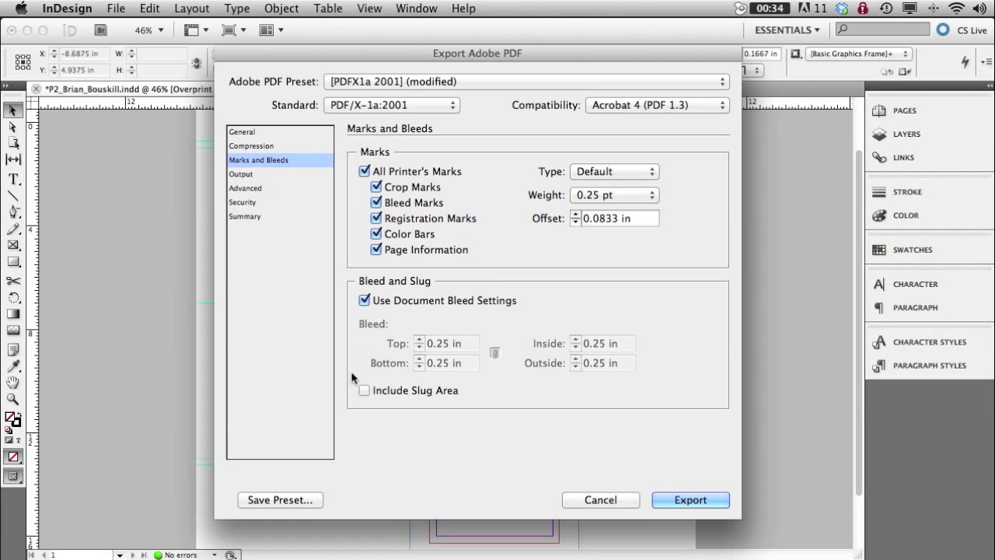
pyautogui.click(364, 391)
pyautogui.click(576, 215)
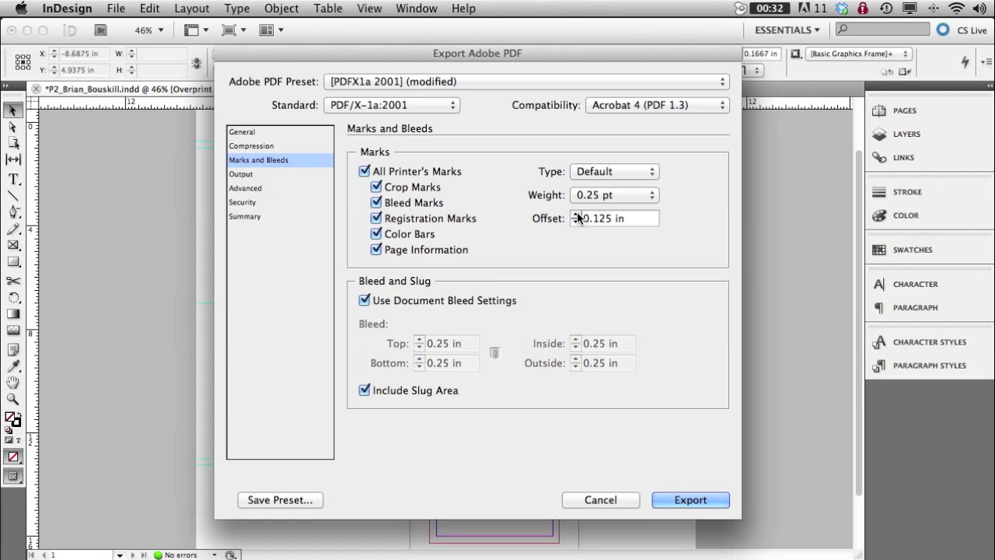
pyautogui.click(576, 215)
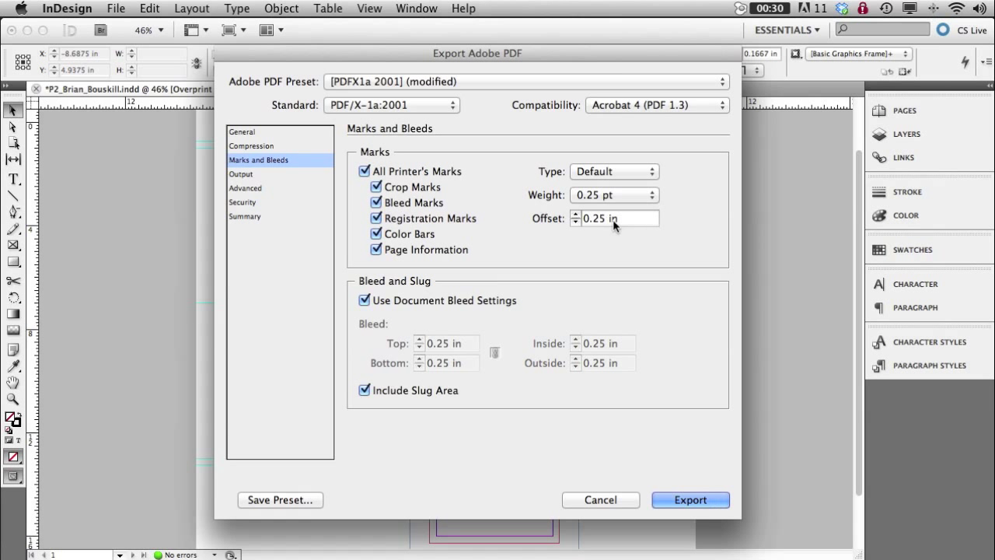
pyautogui.click(696, 502)
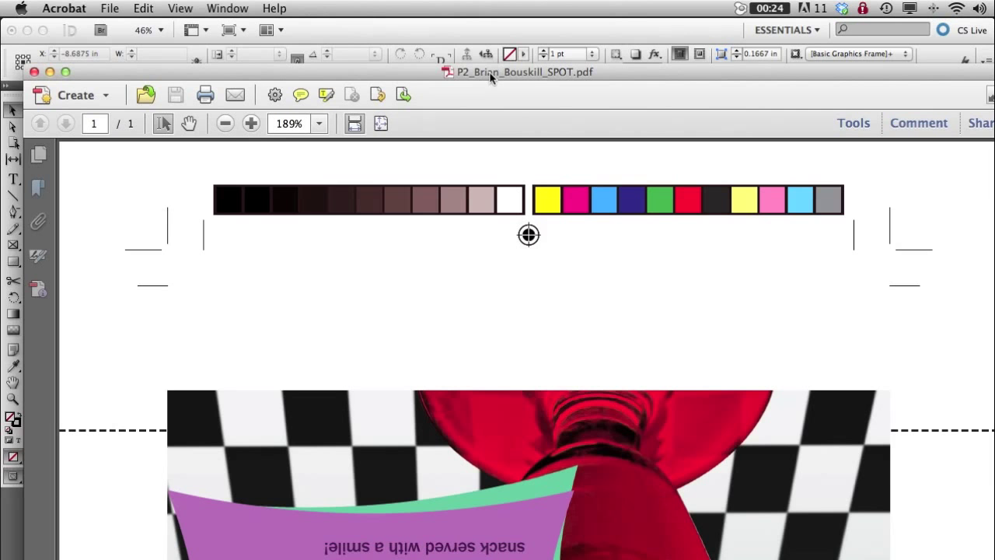
# Step: Bring the Acrobat window into view and fit the whole SPOT PDF page with its marks
pyautogui.moveTo(490, 75); pyautogui.dragTo(466, 27)
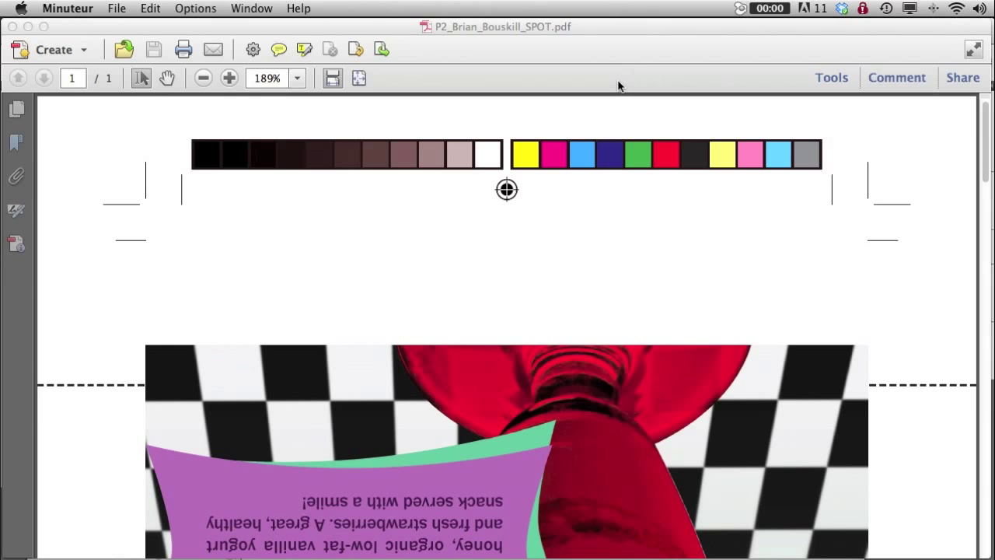
pyautogui.click(619, 85)
pyautogui.press('super+0')
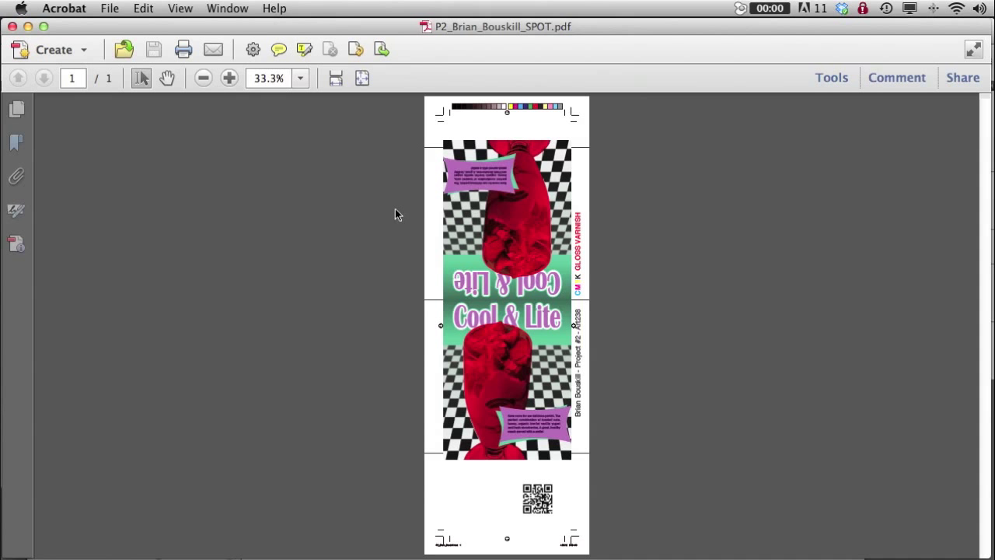
# Step: Open Output Preview from the Print Production tools and move it beside the page
pyautogui.click(839, 81)
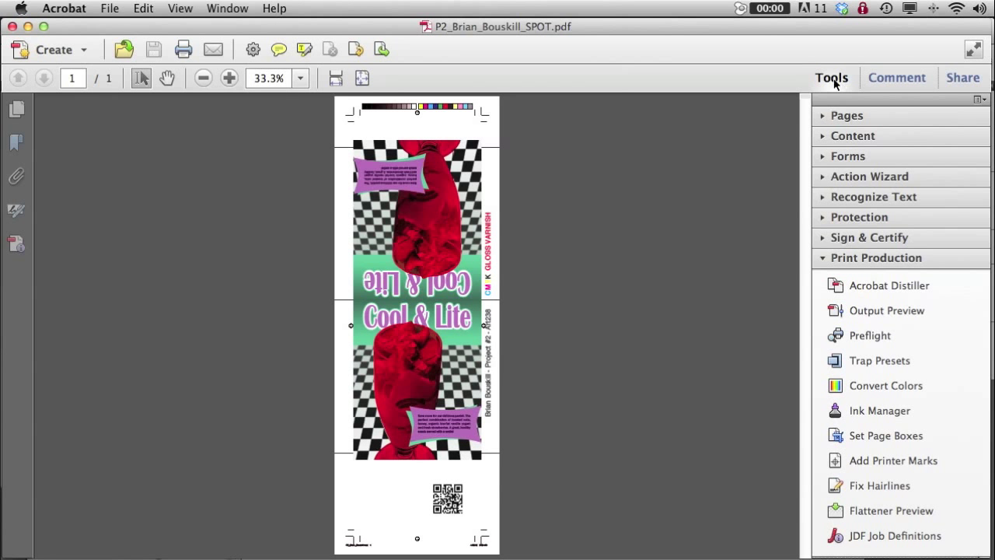
pyautogui.click(823, 260)
pyautogui.click(823, 260)
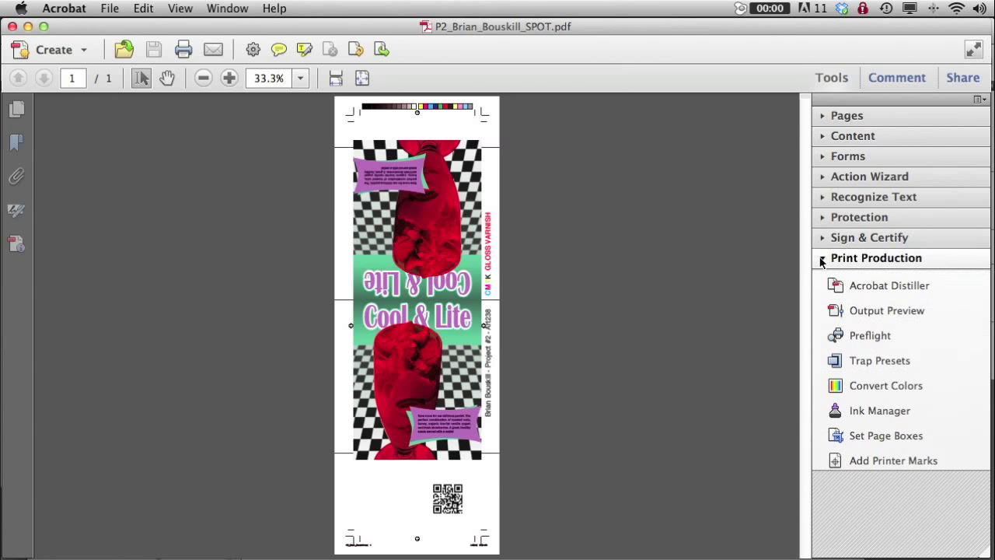
pyautogui.click(886, 313)
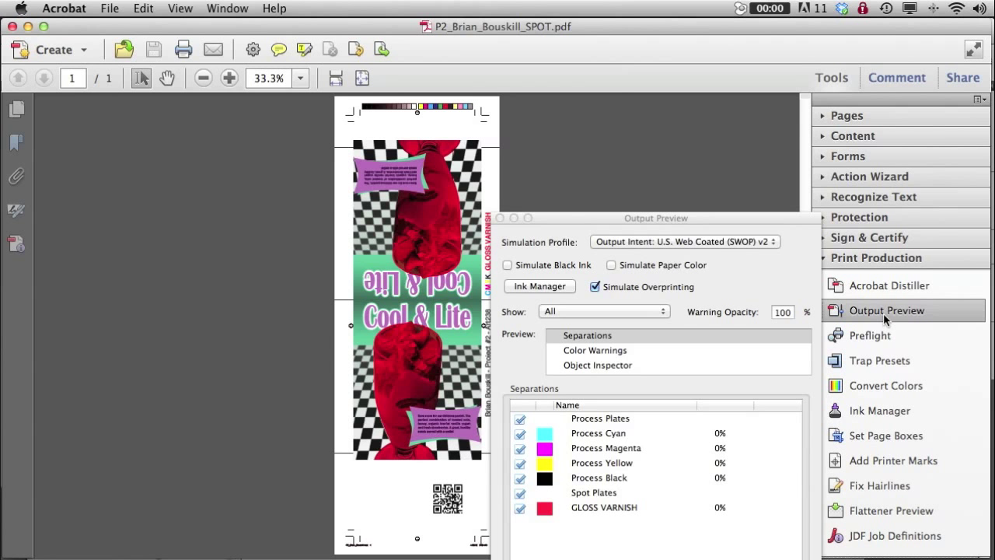
pyautogui.moveTo(707, 218); pyautogui.dragTo(730, 57)
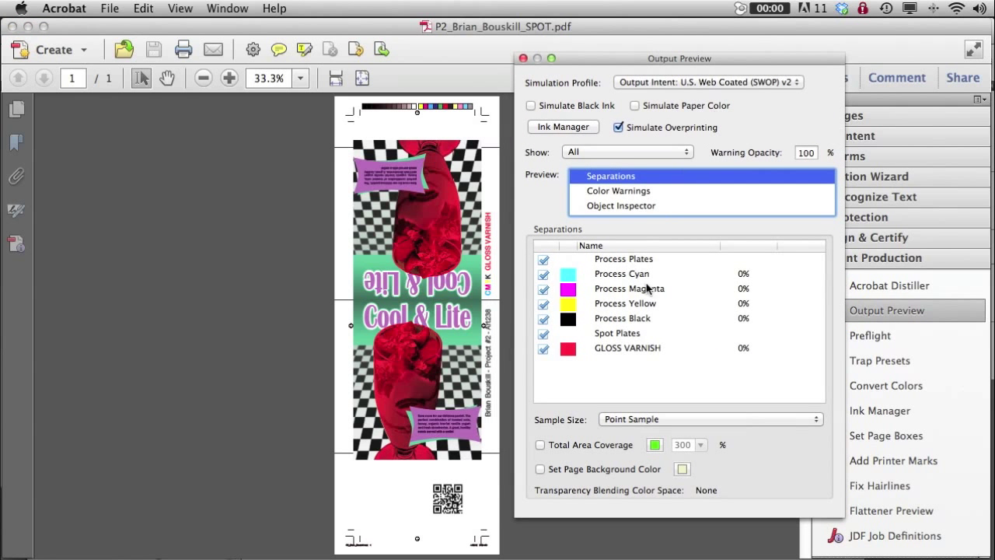
# Step: Toggle Process Plates and GLOSS VARNISH off and on to confirm the varnish plate, then close
pyautogui.click(543, 260)
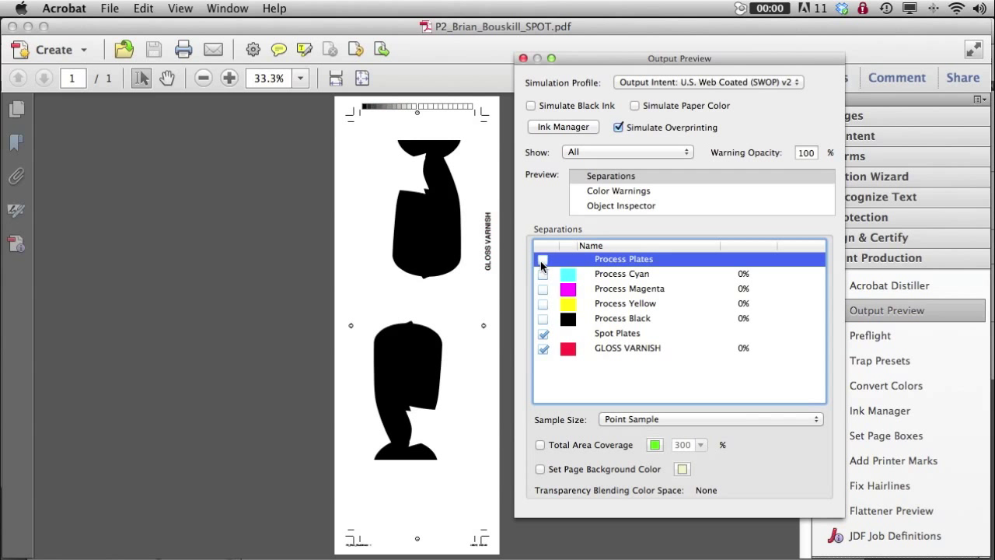
pyautogui.click(542, 261)
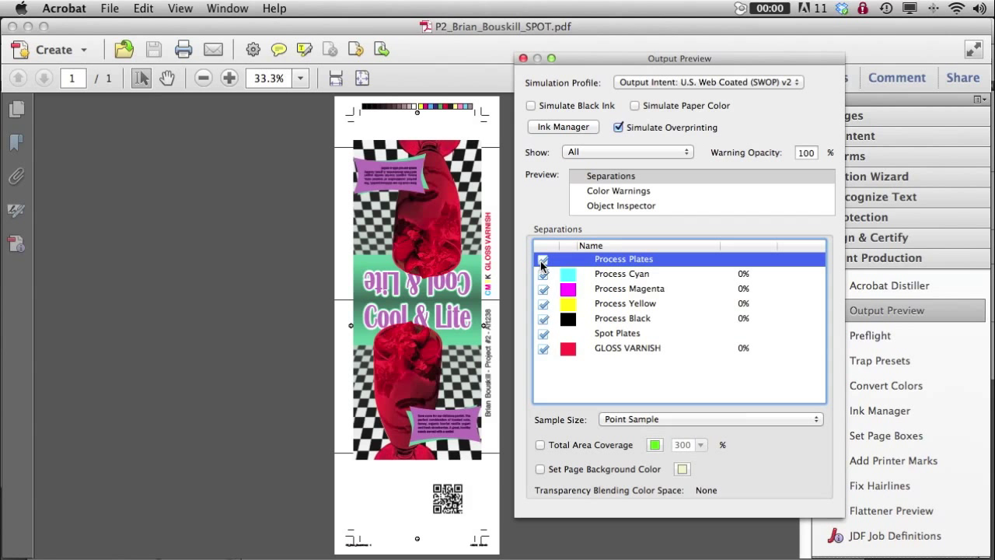
pyautogui.click(543, 349)
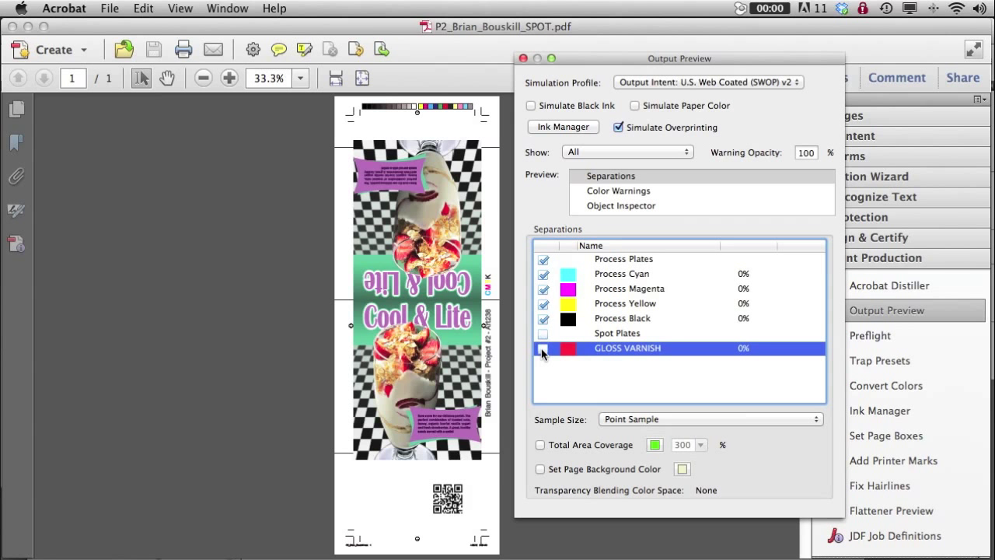
pyautogui.click(543, 350)
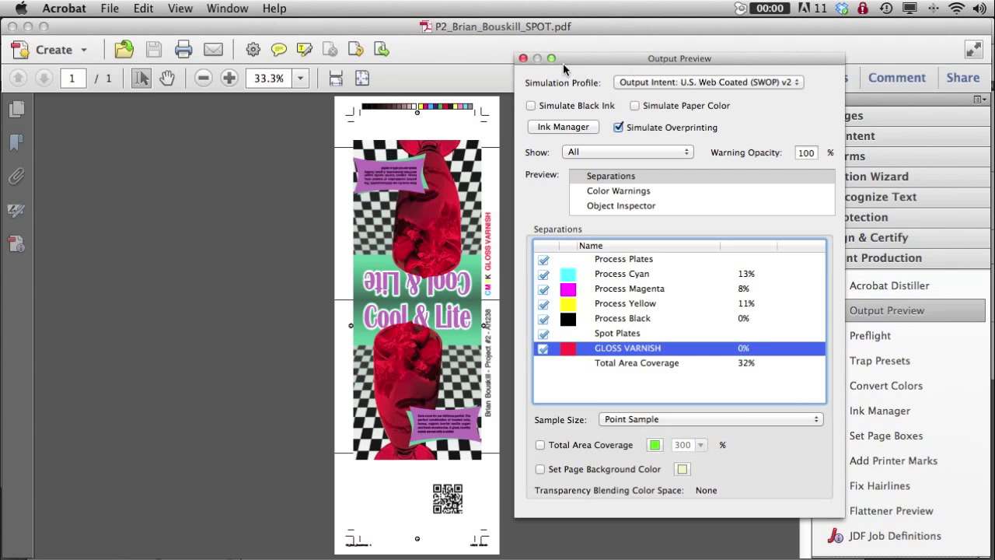
pyautogui.click(523, 58)
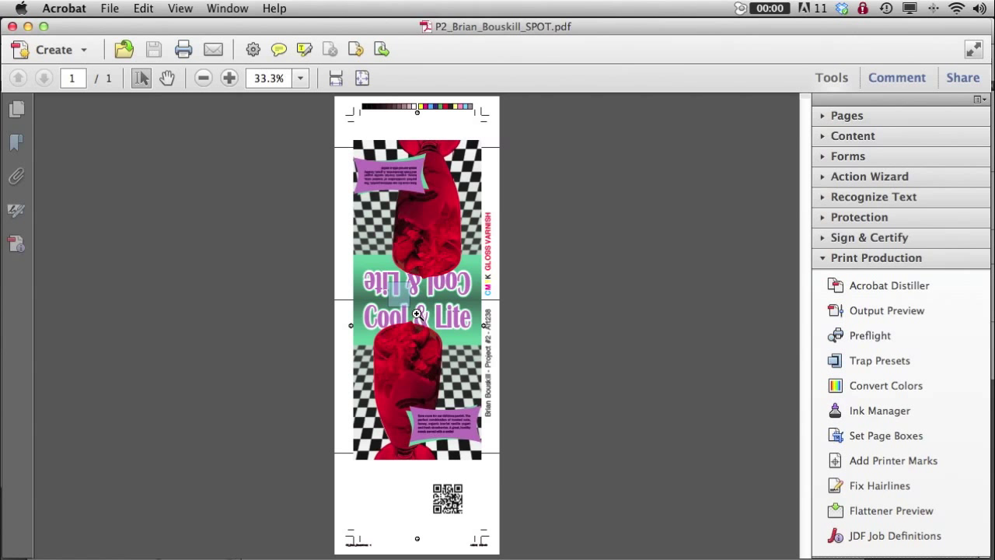
# Step: Marquee-zoom onto the lower purple text label after refitting the page
pyautogui.moveTo(417, 313); pyautogui.dragTo(411, 308)
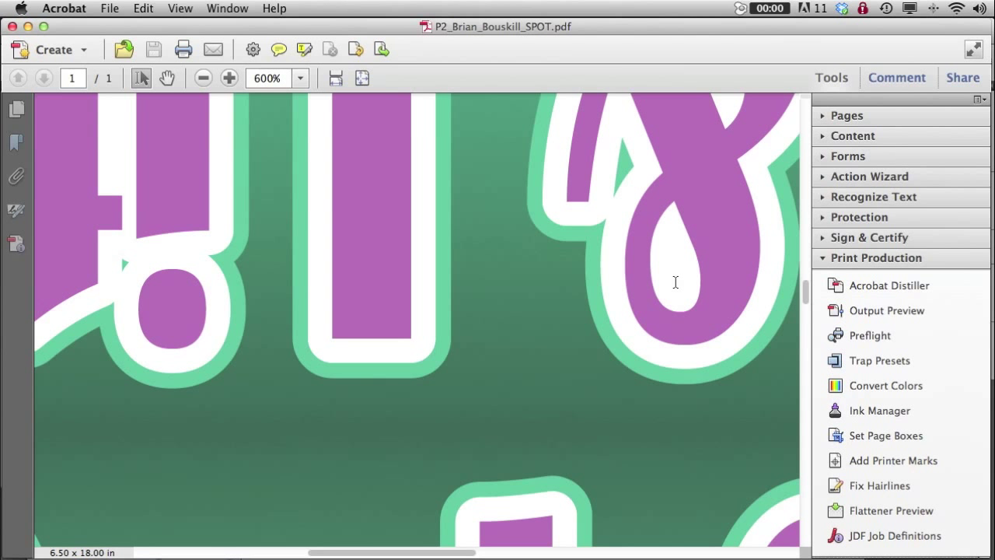
pyautogui.press('super+0')
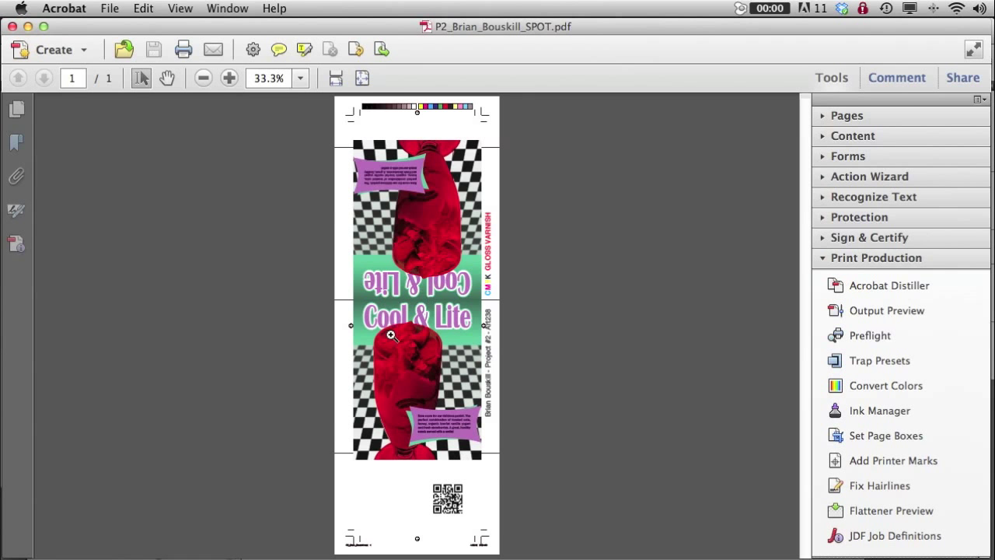
pyautogui.moveTo(396, 394); pyautogui.dragTo(440, 434)
pyautogui.hscroll(5, 407, 306)
pyautogui.scroll(-3, 407, 306)
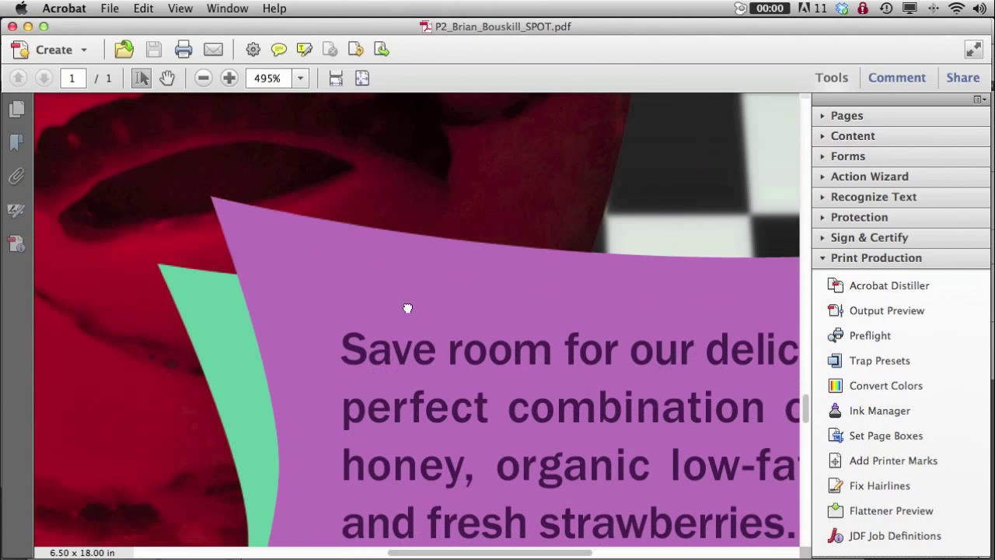
pyautogui.hscroll(3, 374, 291)
pyautogui.scroll(-2, 374, 291)
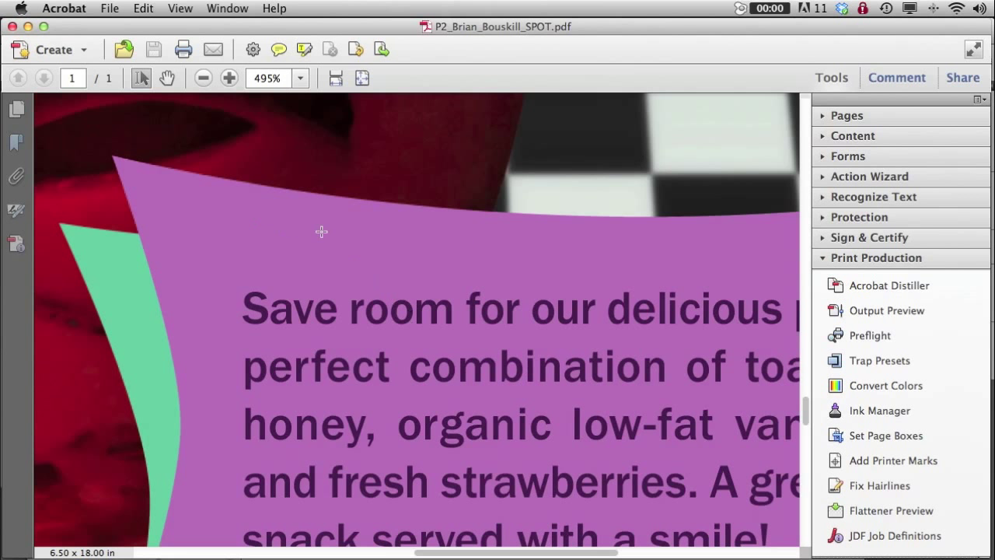
# Step: Magnify the label to 800% and scroll across its lettering to check the edges
pyautogui.press('super+equal')
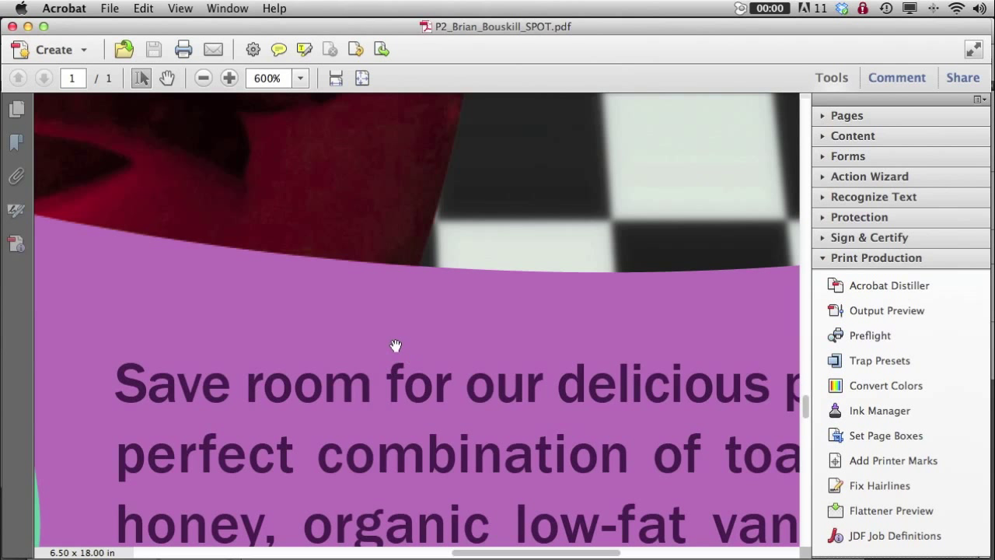
pyautogui.press('super+equal')
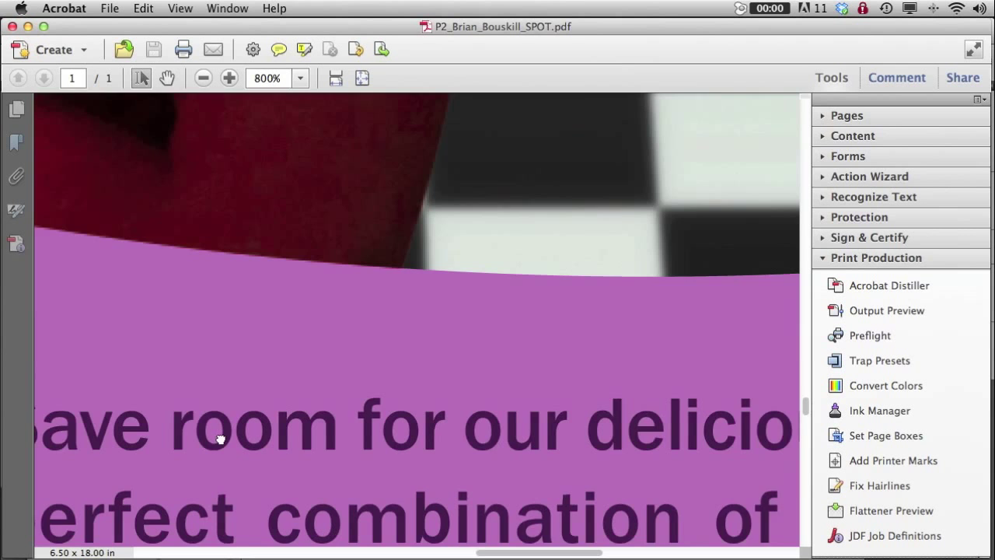
pyautogui.scroll(-5, 220, 439)
pyautogui.hscroll(-4, 220, 440)
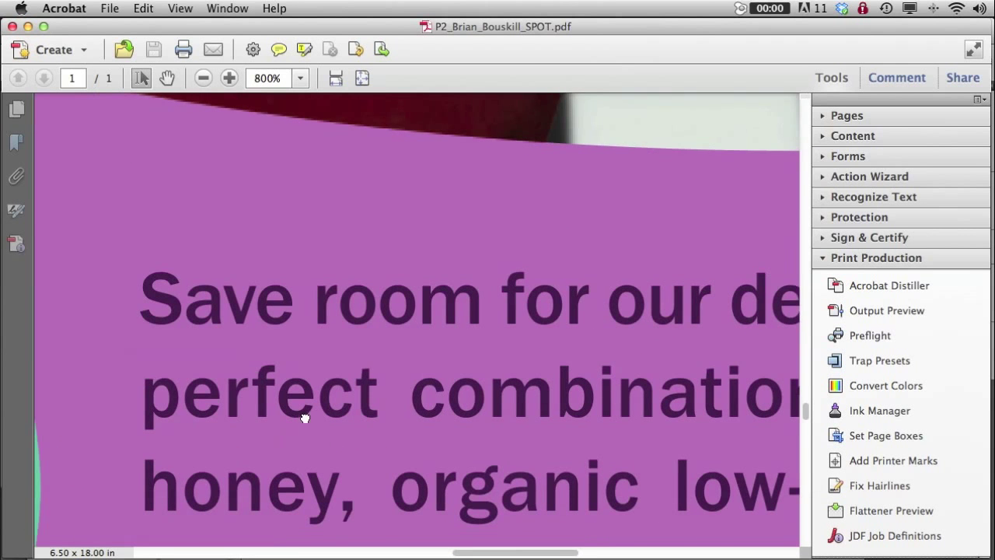
pyautogui.scroll(-3, 305, 418)
pyautogui.hscroll(-3, 305, 418)
pyautogui.hscroll(-1, 599, 172)
pyautogui.scroll(-3, 367, 474)
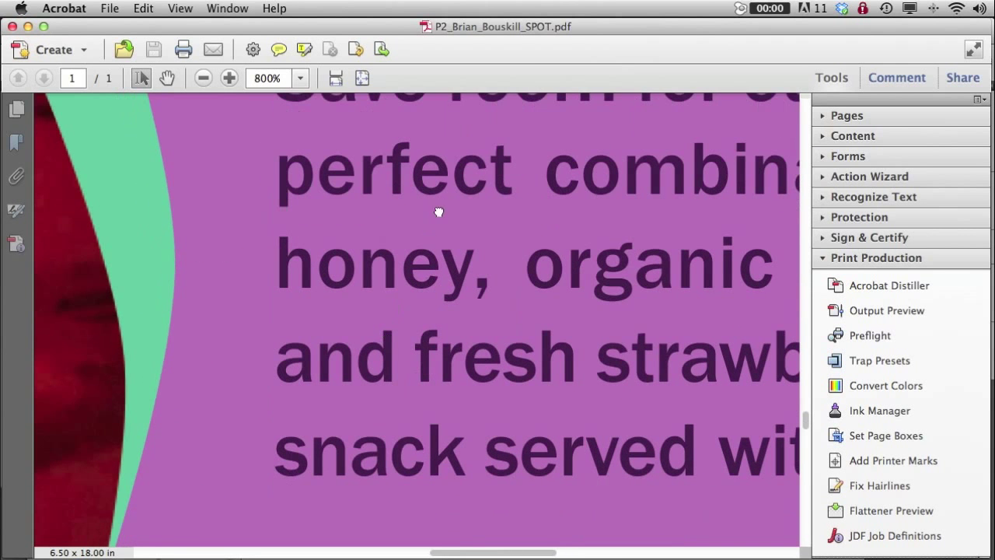
pyautogui.scroll(-1, 439, 212)
pyautogui.scroll(-4, 324, 446)
pyautogui.hscroll(-1, 324, 447)
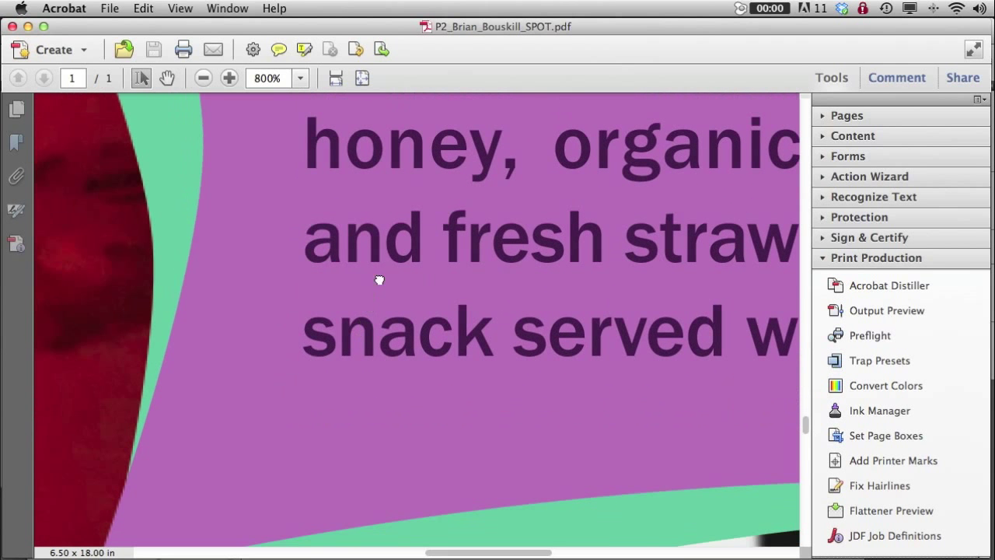
pyautogui.scroll(-4, 392, 228)
pyautogui.hscroll(-2, 396, 213)
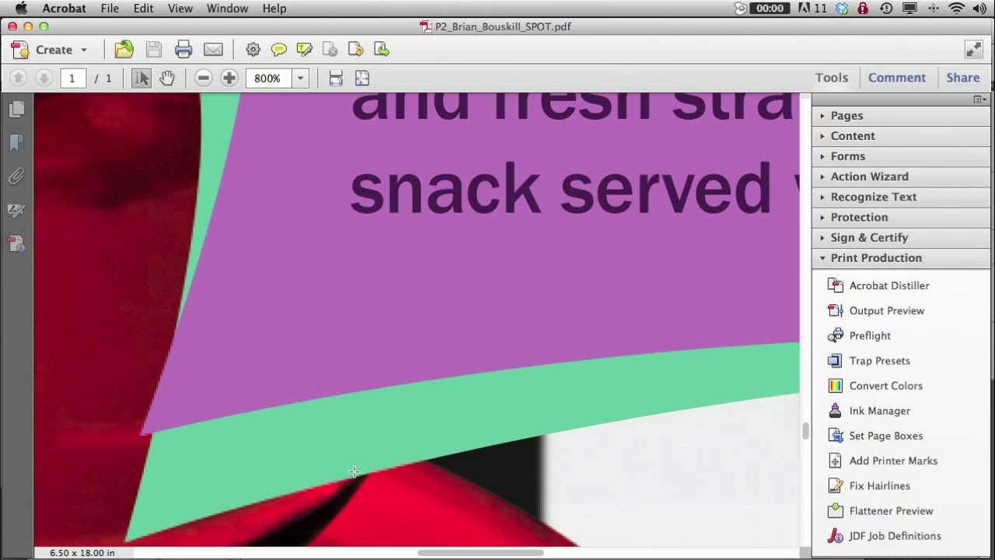
pyautogui.scroll(-3, 435, 416)
pyautogui.hscroll(-2, 436, 416)
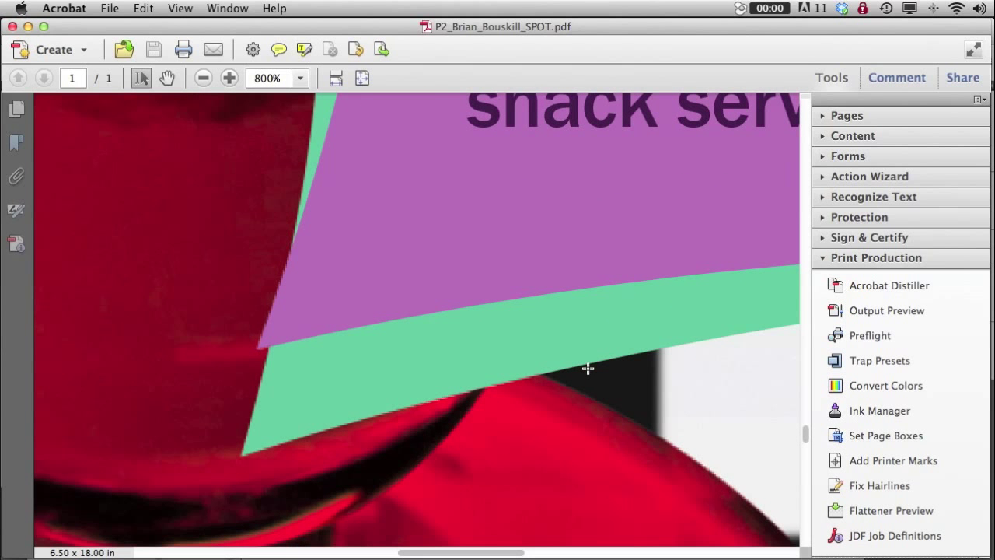
# Step: Preview the page with the GLOSS VARNISH plate hidden in Separations, then refit the page
pyautogui.click(891, 310)
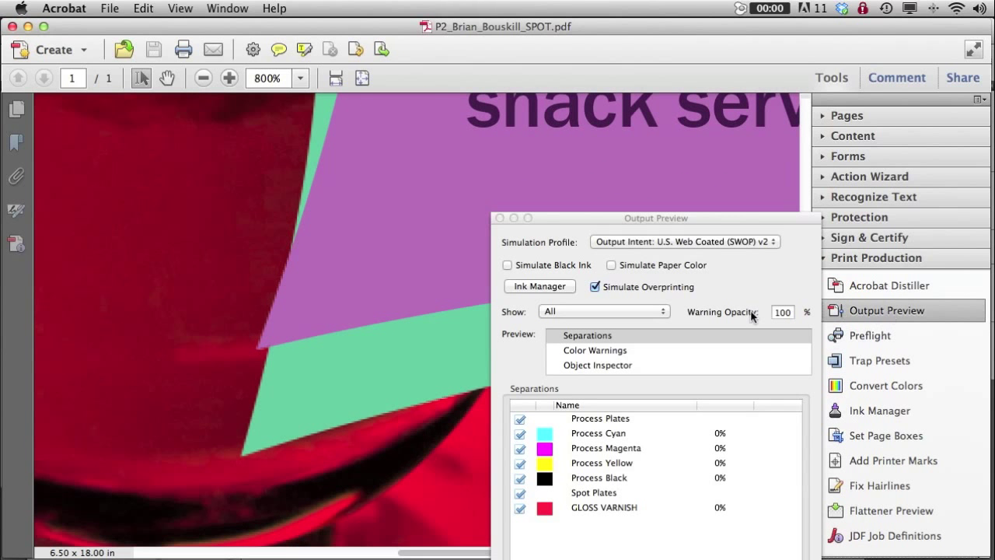
pyautogui.click(519, 507)
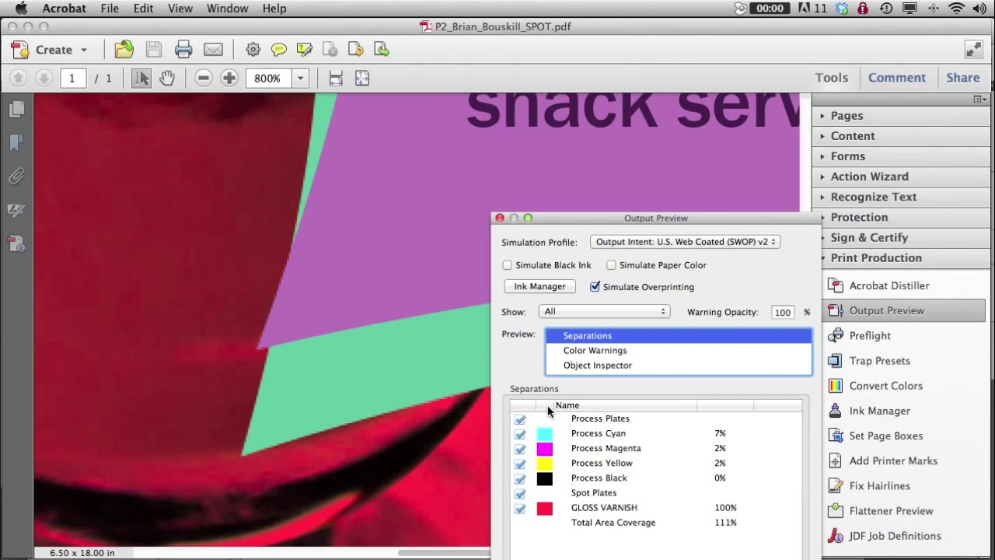
pyautogui.click(519, 509)
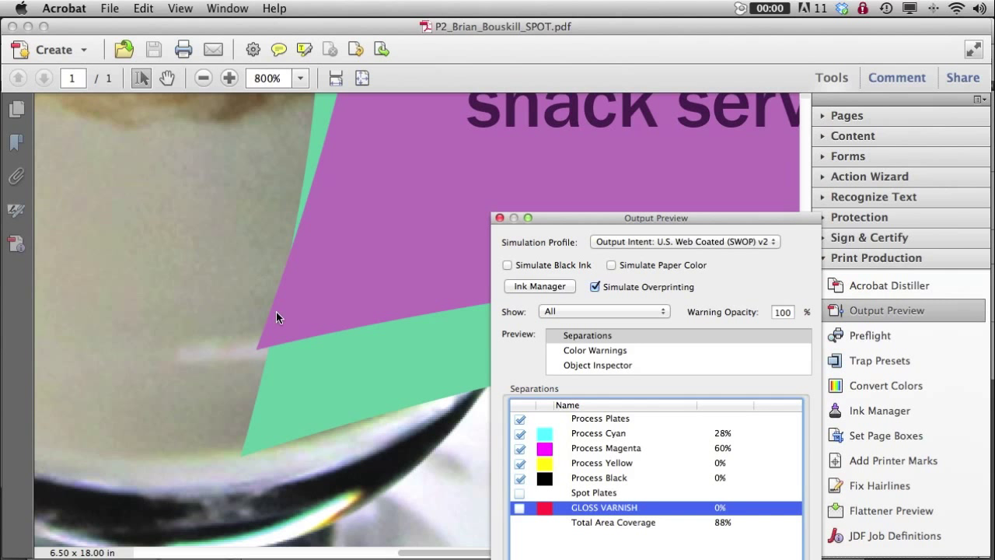
pyautogui.click(500, 218)
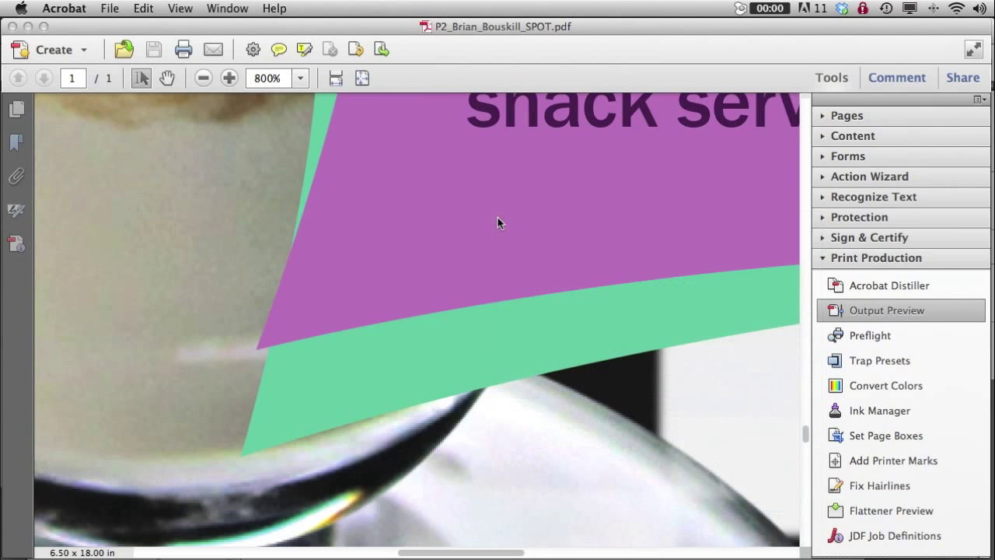
pyautogui.press('super+0')
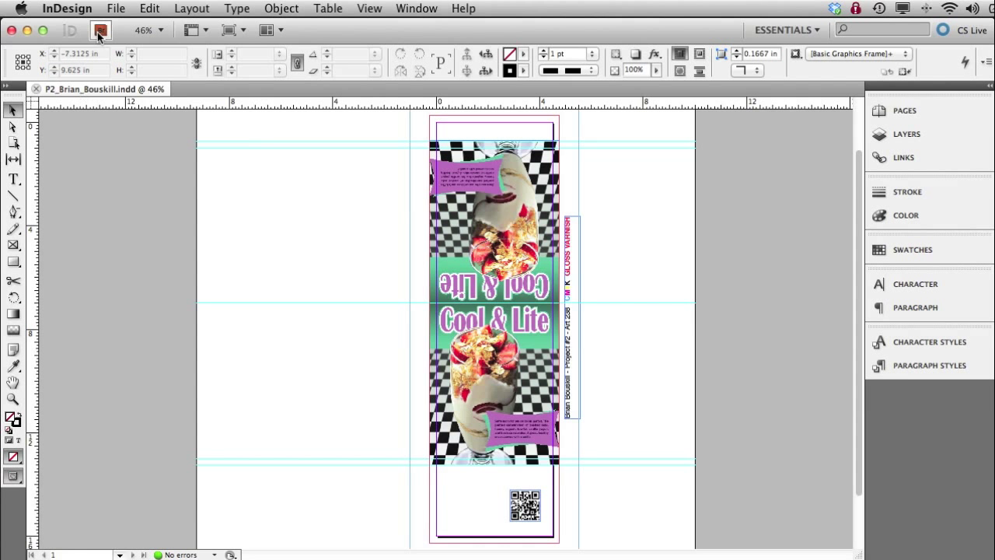
# Step: Package the table tent with its fonts and linked graphics into the project folder
pyautogui.click(116, 9)
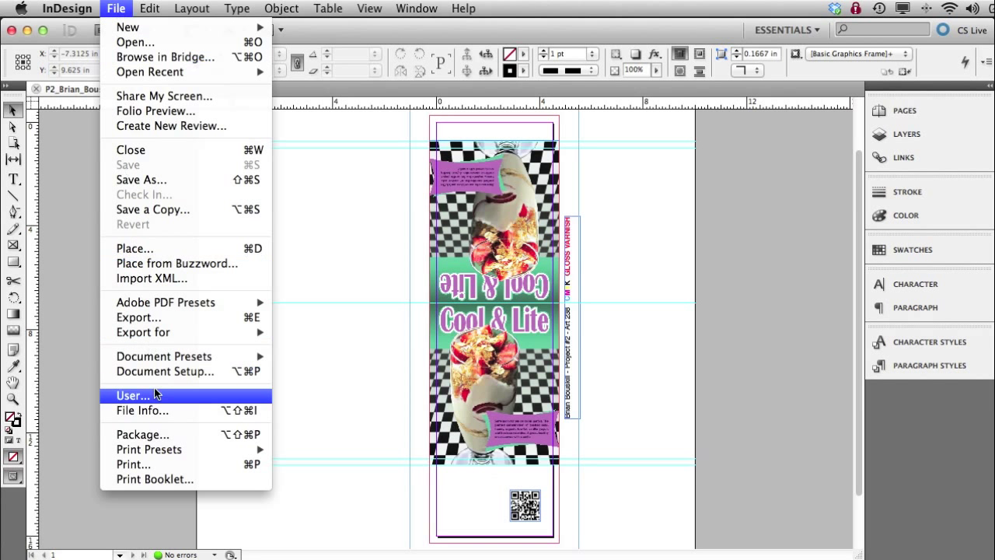
pyautogui.click(146, 436)
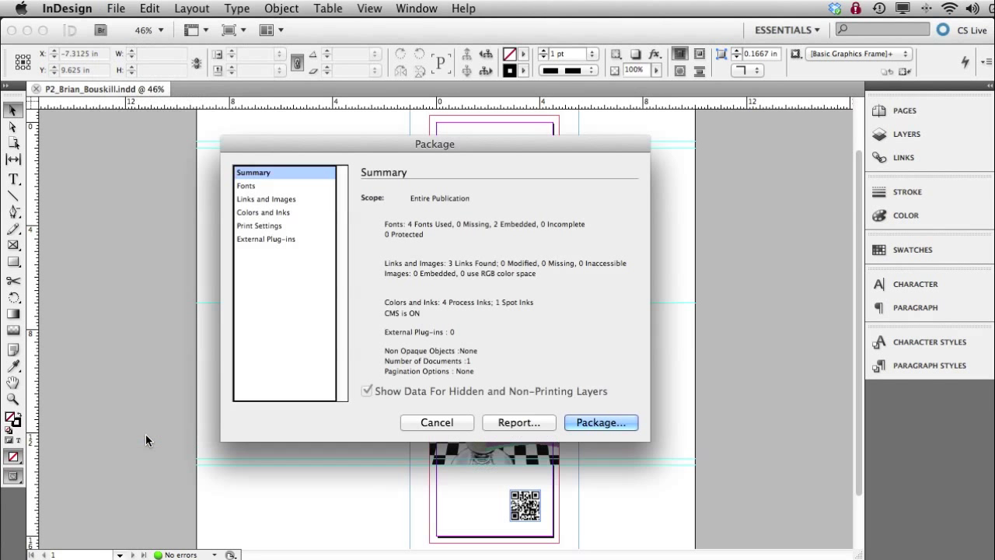
pyautogui.click(611, 420)
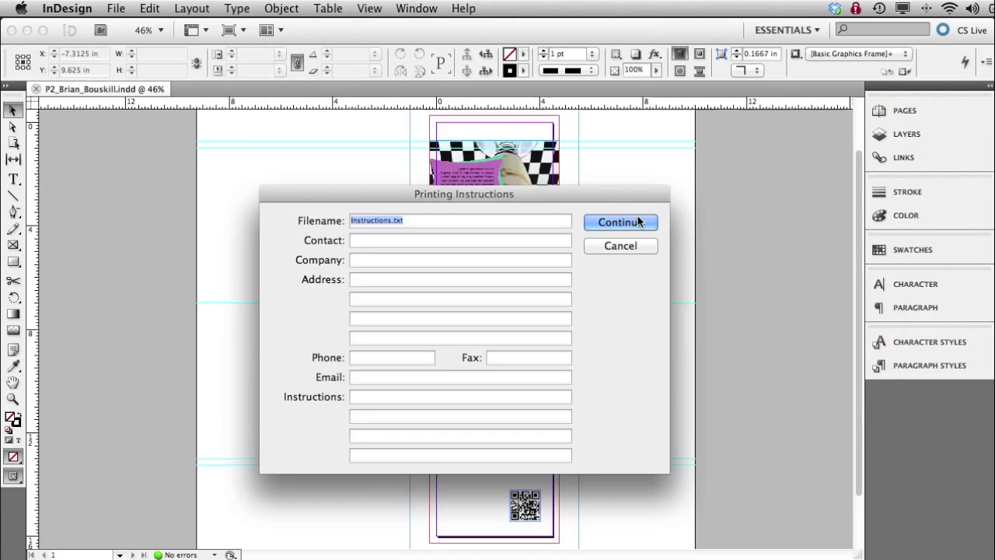
pyautogui.click(639, 222)
pyautogui.moveTo(632, 93); pyautogui.dragTo(437, 70)
pyautogui.click(436, 143)
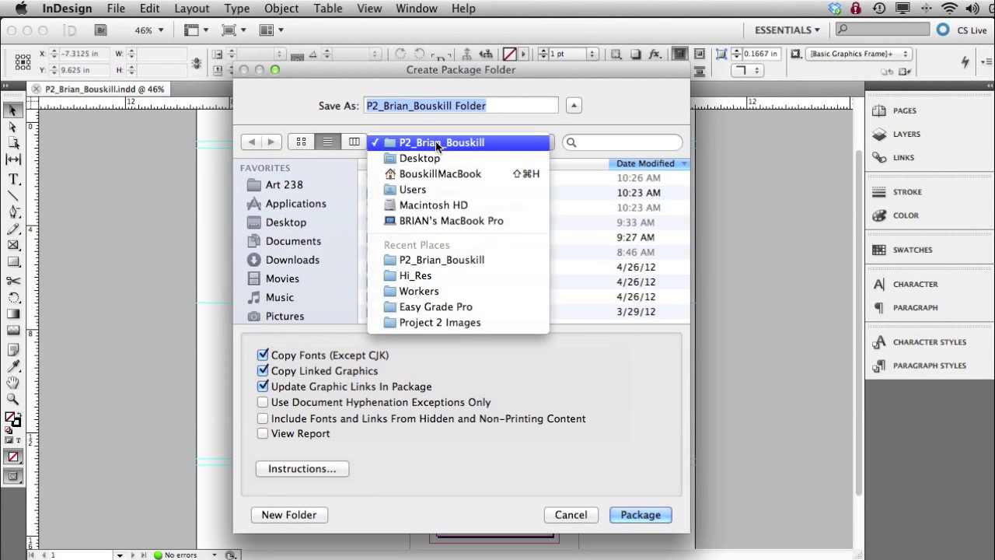
pyautogui.click(508, 129)
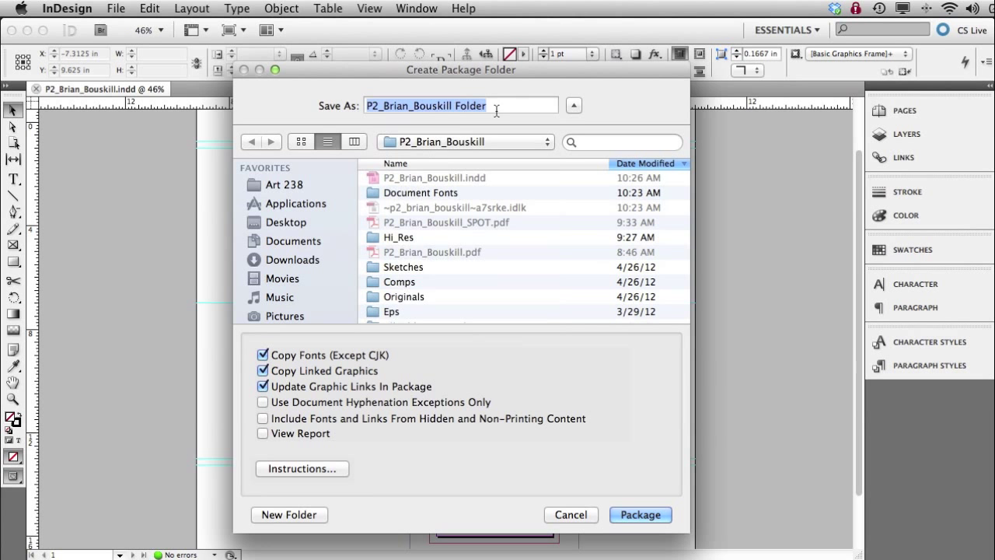
pyautogui.click(642, 515)
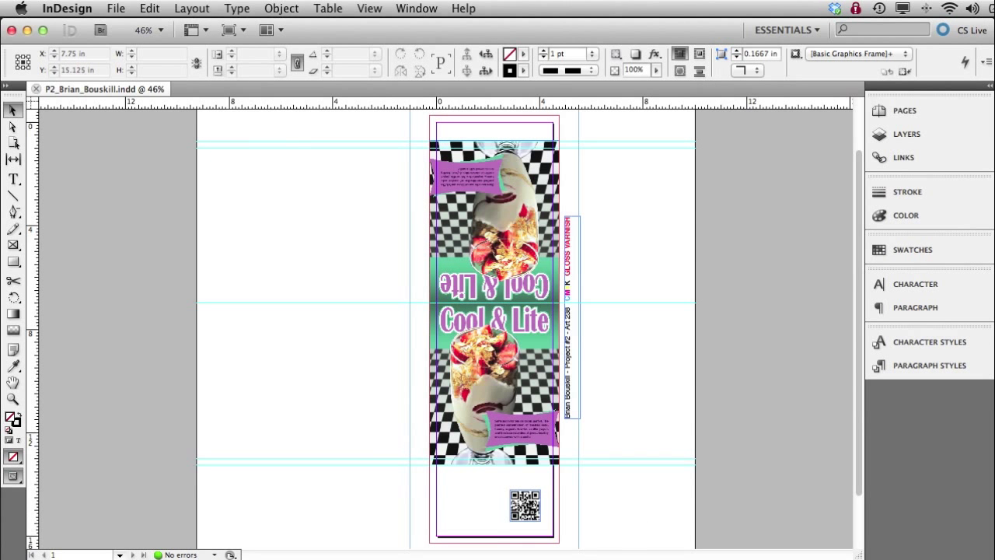
# Step: Hide InDesign and expand the package folder, Document fonts and Links in Finder
pyautogui.press('super+h')
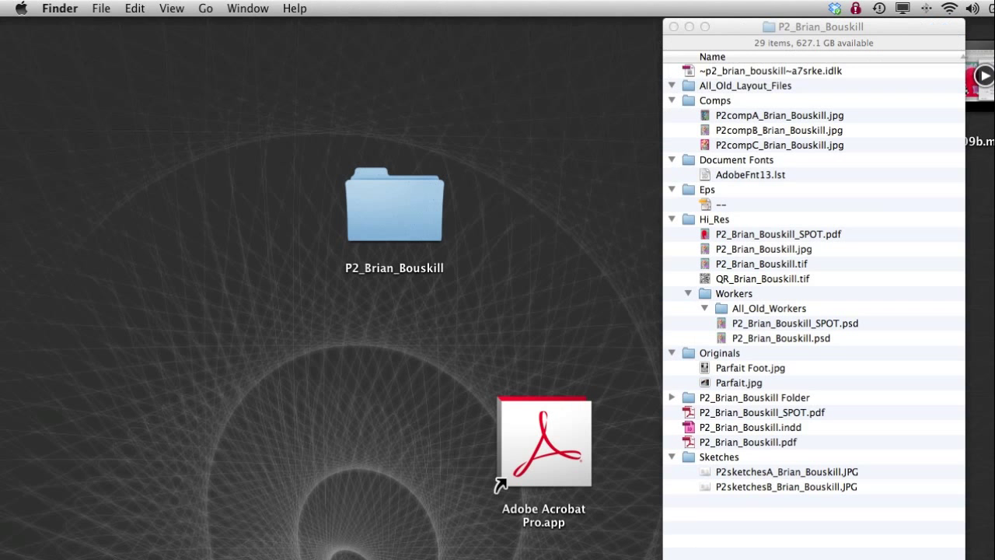
pyautogui.click(672, 397)
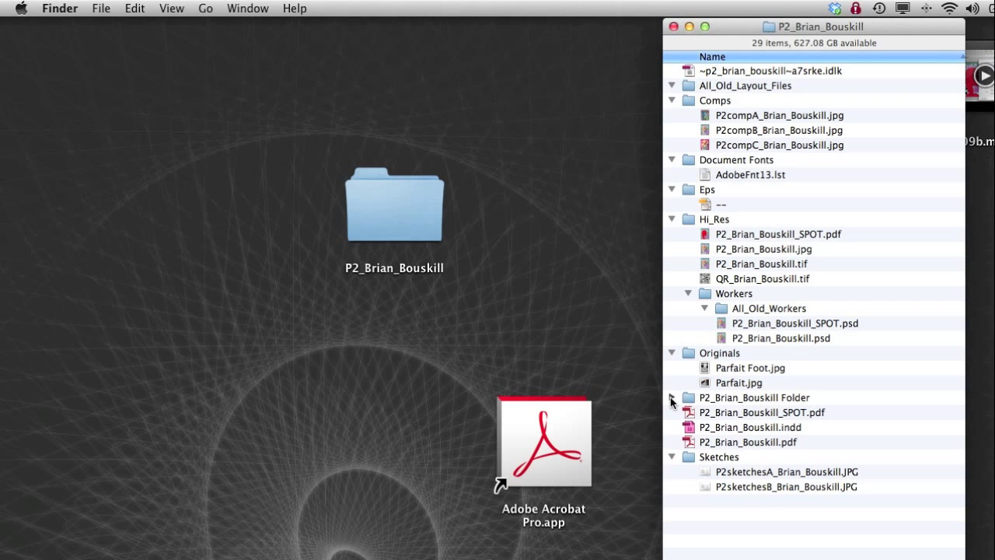
pyautogui.click(688, 414)
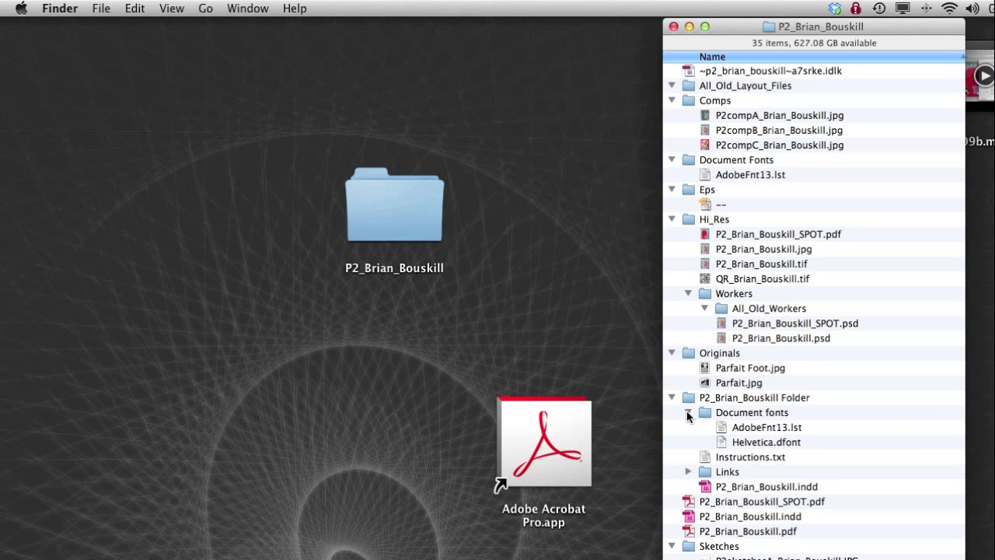
pyautogui.click(688, 413)
pyautogui.click(688, 442)
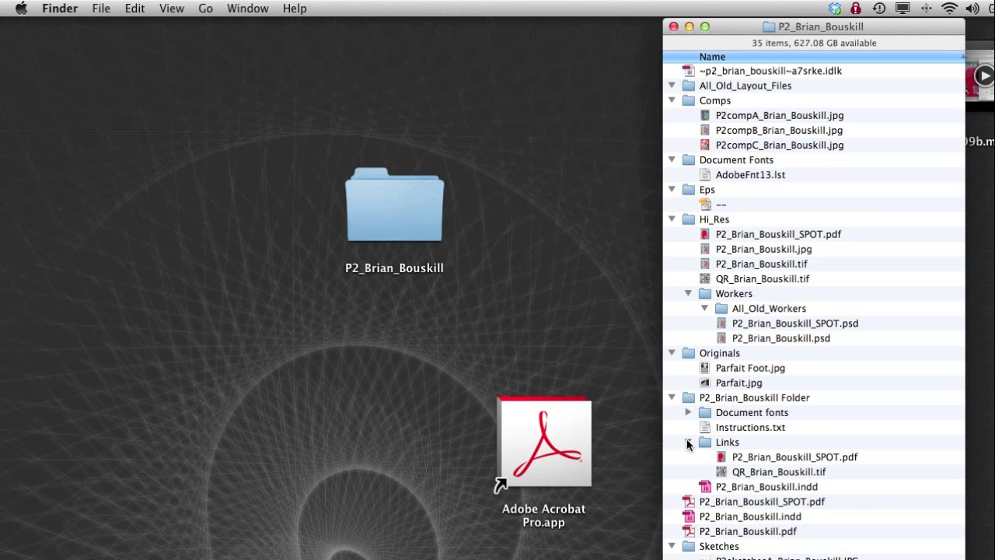
pyautogui.click(688, 441)
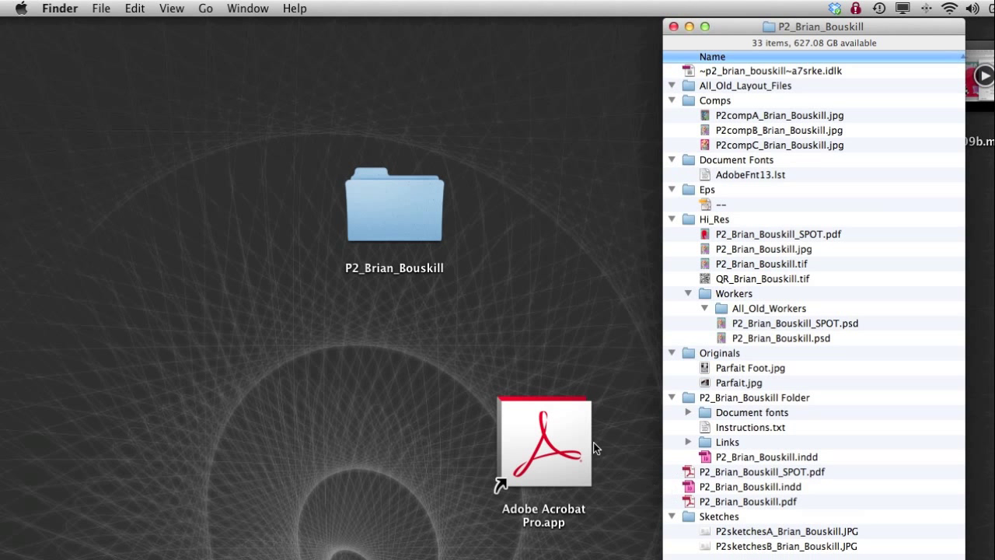